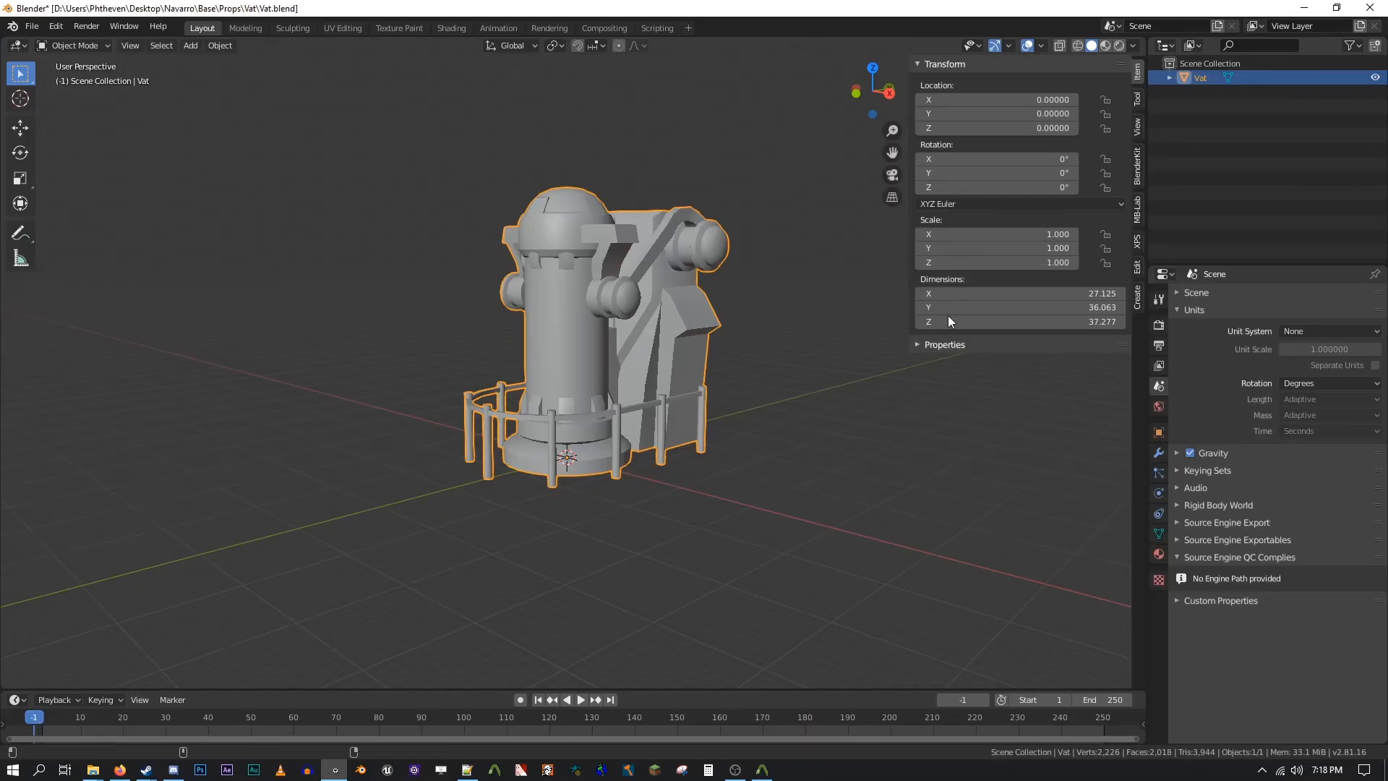
# Step: Open hl2_misc_dir.vpk from the GarrysMod sourceengine folder in GCFScape and list the corpse1 files under models/humans
pyautogui.click(1302, 7)
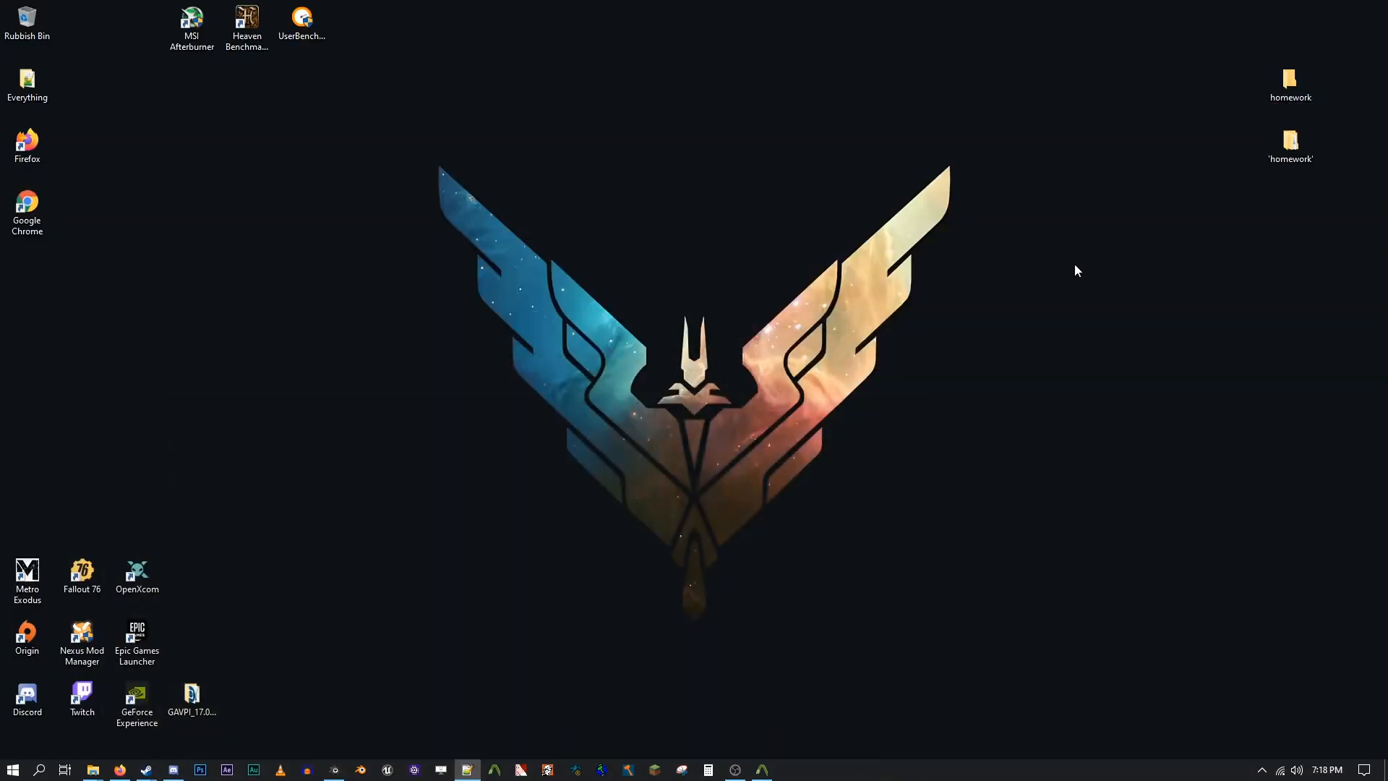
pyautogui.moveTo(94, 769)
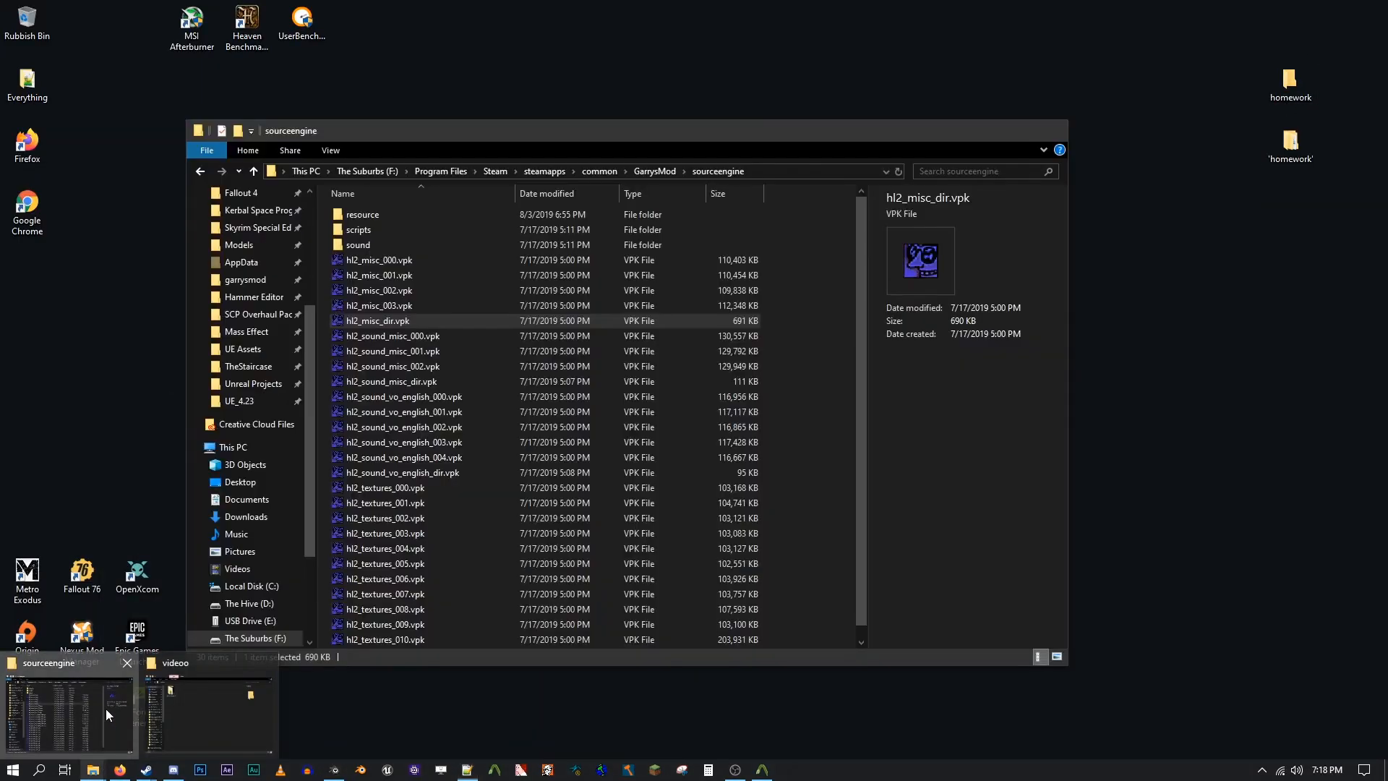
pyautogui.click(106, 709)
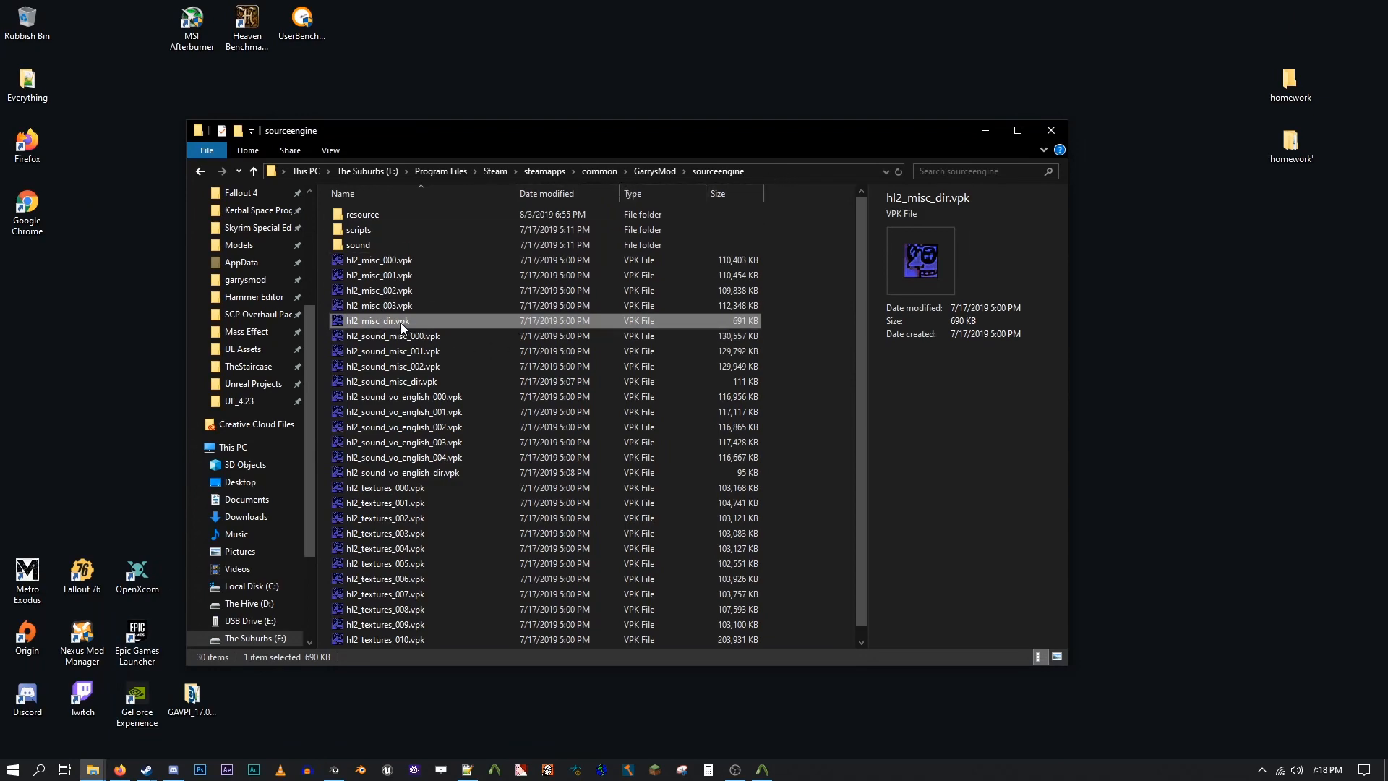
pyautogui.doubleClick(403, 322)
pyautogui.doubleClick(295, 212)
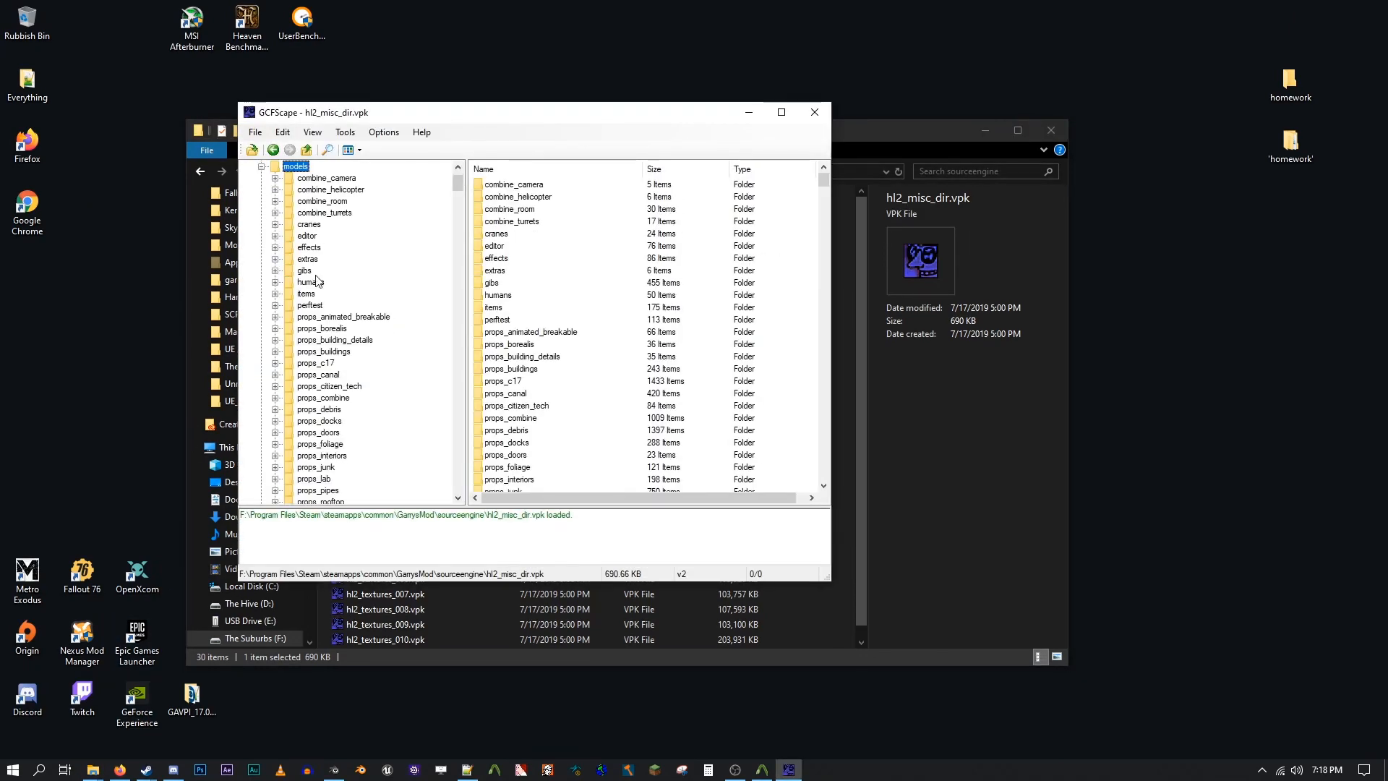
pyautogui.click(311, 282)
pyautogui.scroll(-5, 498, 349)
# Step: Create a new desktop folder named Corpse and open it
pyautogui.rightClick(1116, 302)
pyautogui.moveTo(1084, 455)
pyautogui.click(1134, 456)
pyautogui.write('Corpse')
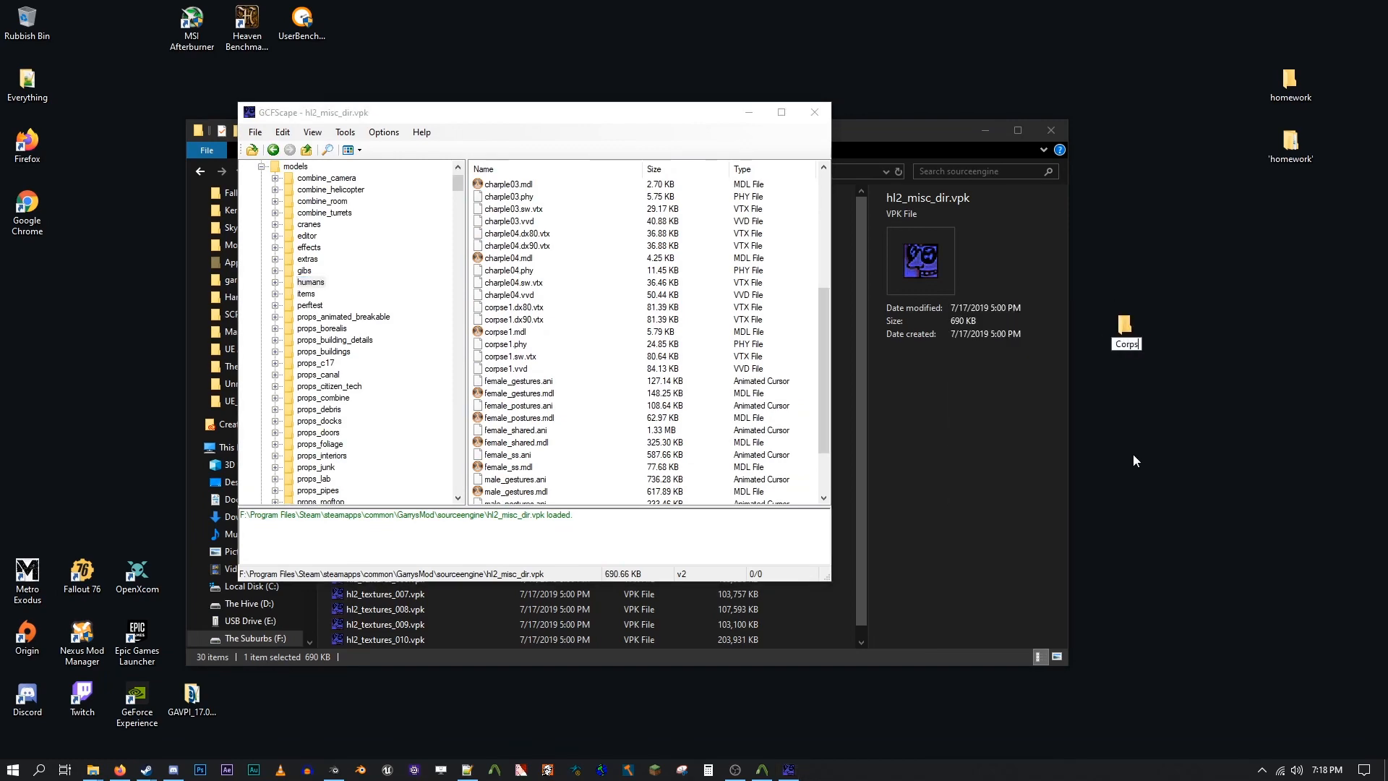
pyautogui.press('Return')
pyautogui.doubleClick(1126, 325)
# Step: Extract the six corpse1 model files from the humans folder in GCFScape into the Corpse folder
pyautogui.moveTo(608, 149); pyautogui.dragTo(823, 151)
pyautogui.moveTo(557, 113); pyautogui.dragTo(497, 108)
pyautogui.click(454, 302)
pyautogui.keyDown('shift'); pyautogui.click(448, 364); pyautogui.keyUp('shift')
pyautogui.moveTo(463, 340); pyautogui.dragTo(869, 358)
# Step: In Crowbar, set both the MDL input and the output folder to the Corpse folder's path and decompile the model
pyautogui.click(752, 192)
pyautogui.hotkey('ctrl', 'c')
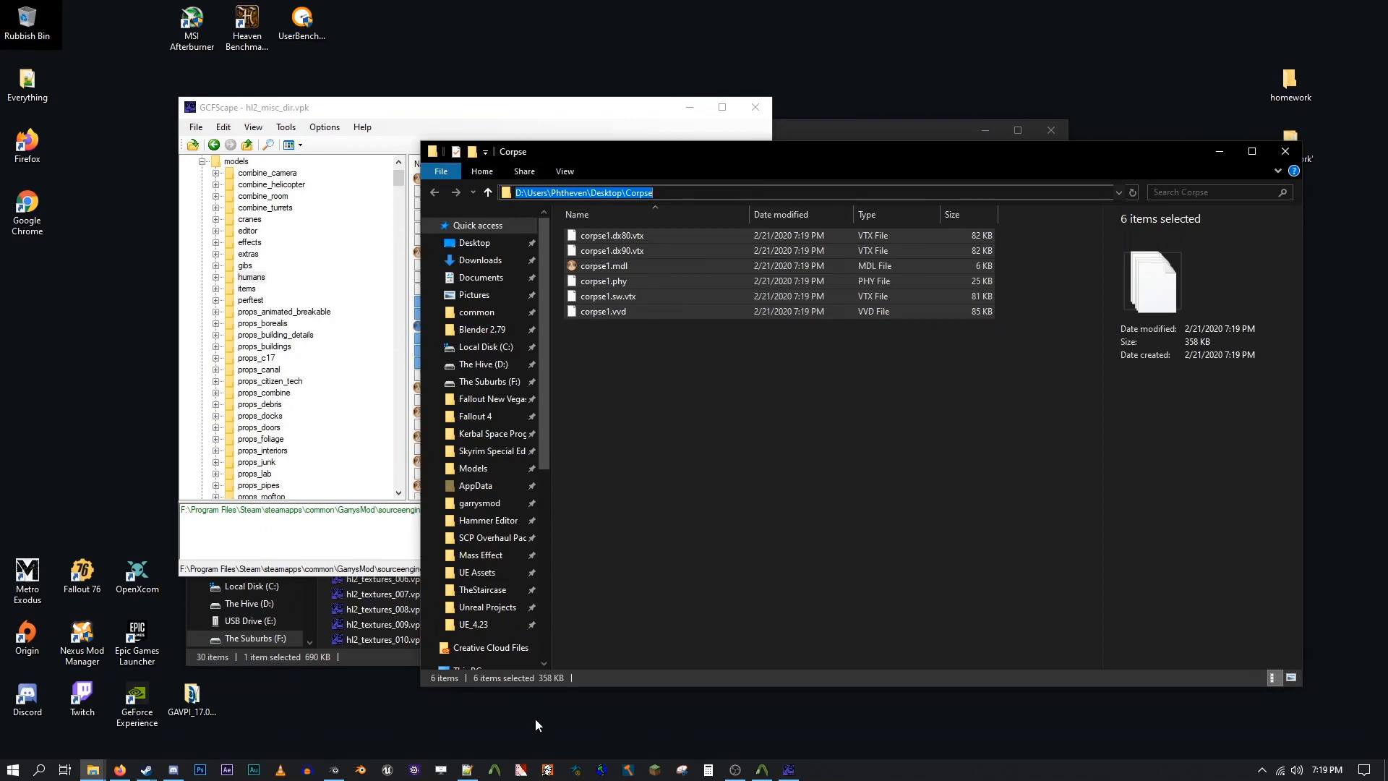
pyautogui.click(494, 769)
pyautogui.moveTo(389, 305); pyautogui.dragTo(453, 262)
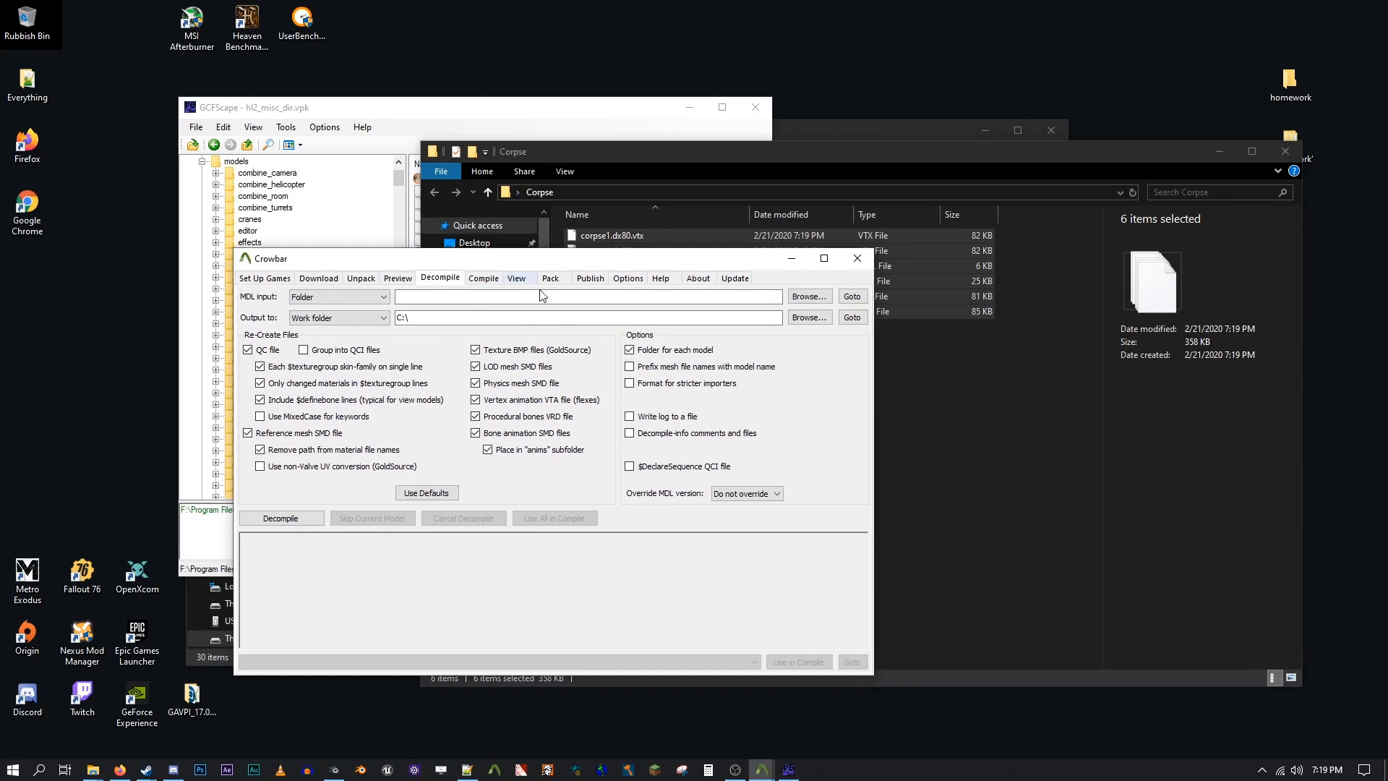
pyautogui.click(492, 303)
pyautogui.hotkey('ctrl', 'v')
pyautogui.moveTo(412, 319); pyautogui.dragTo(385, 320)
pyautogui.hotkey('ctrl', 'v')
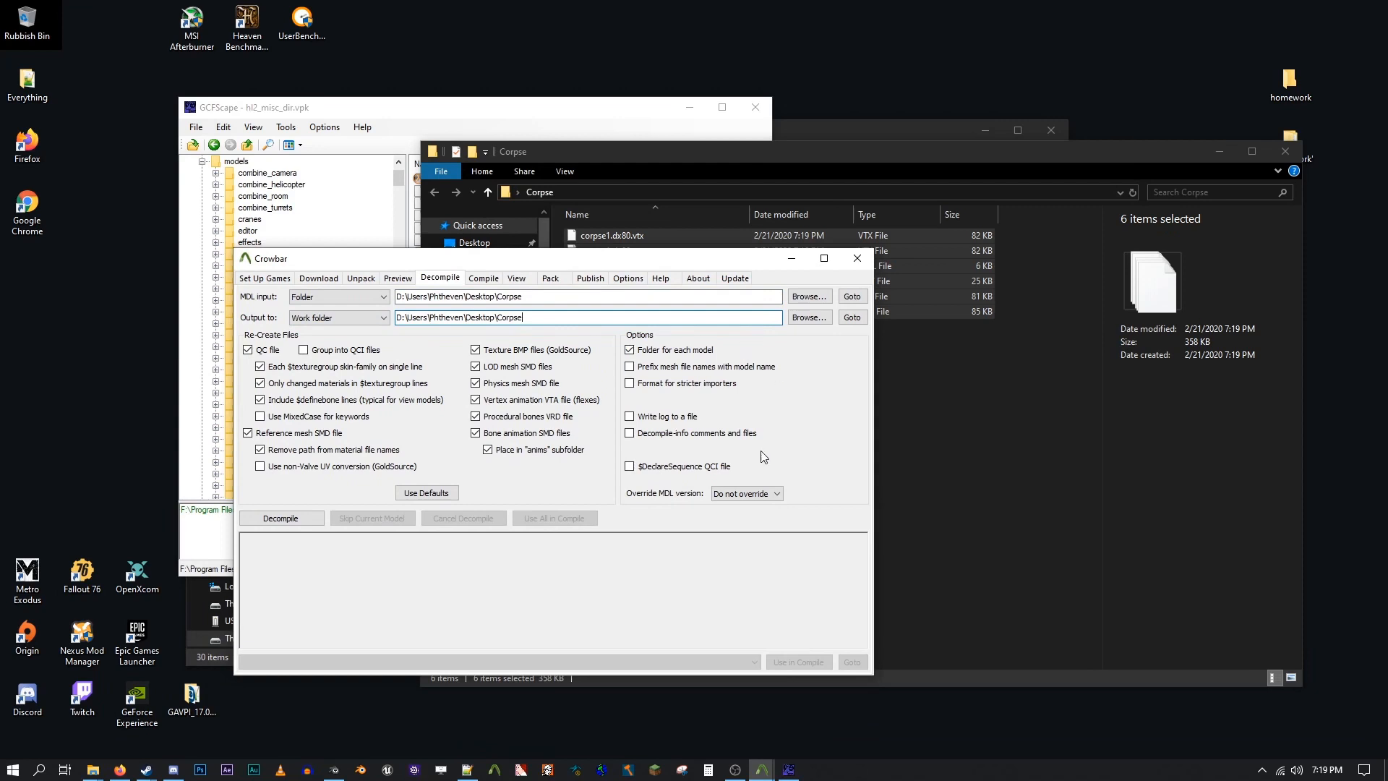
pyautogui.click(282, 518)
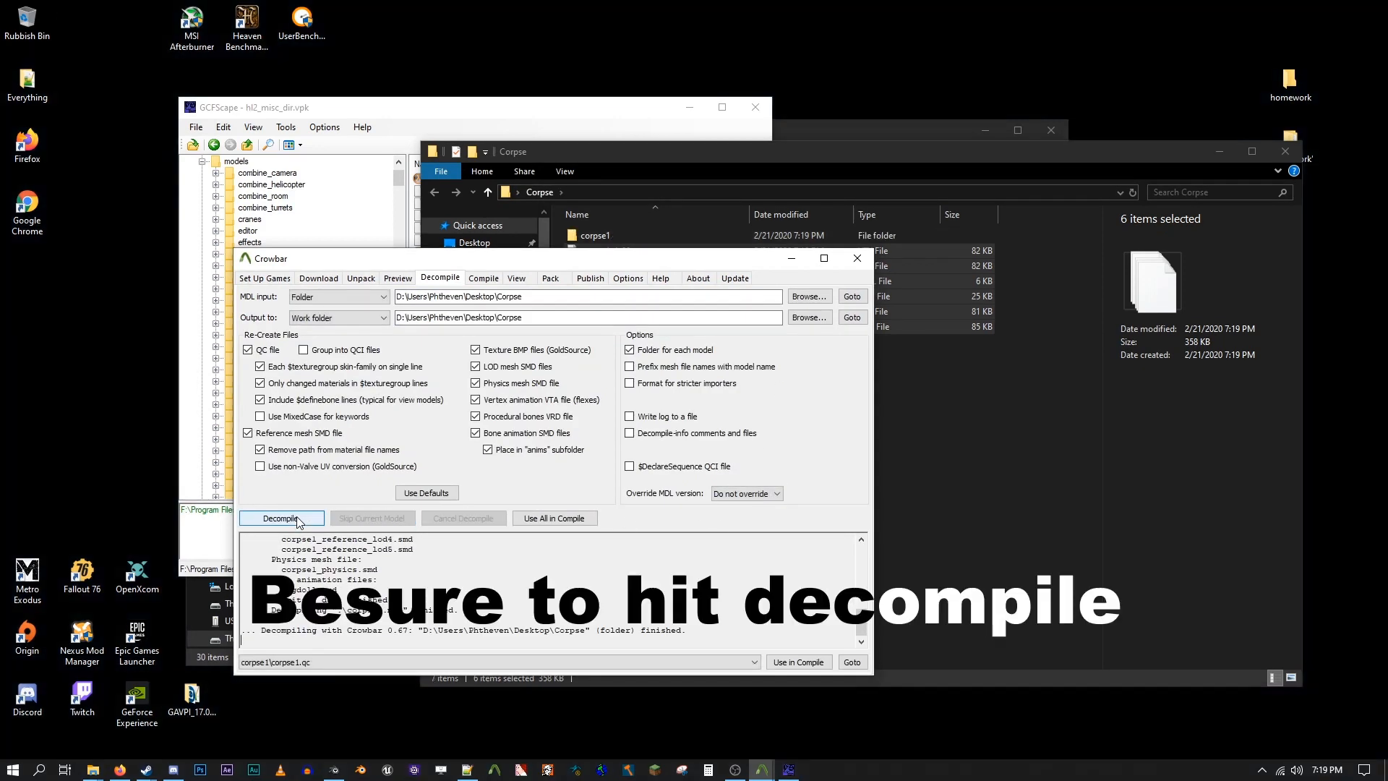
# Step: Open the decompiled corpse1 folder inside the Corpse folder and copy its path
pyautogui.doubleClick(602, 233)
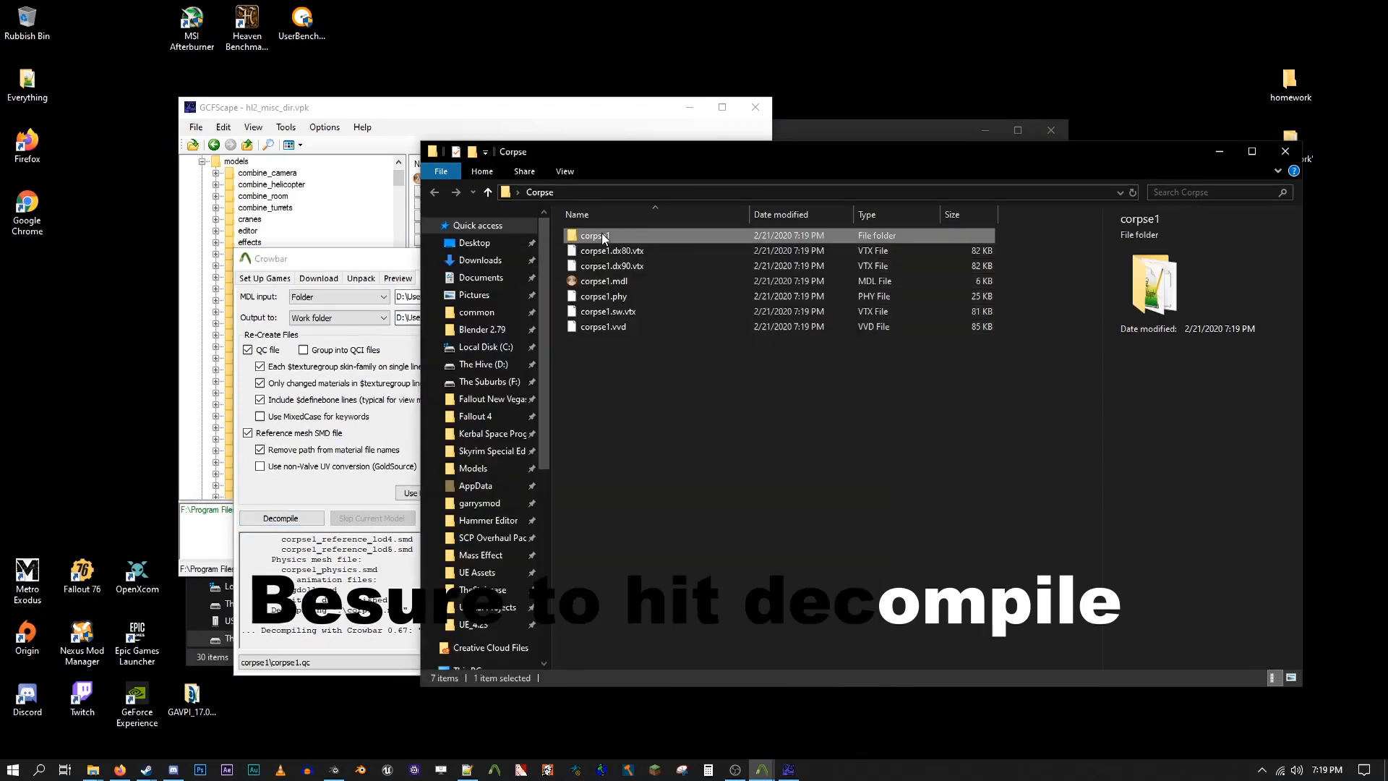
pyautogui.click(645, 193)
pyautogui.hotkey('ctrl', 'c')
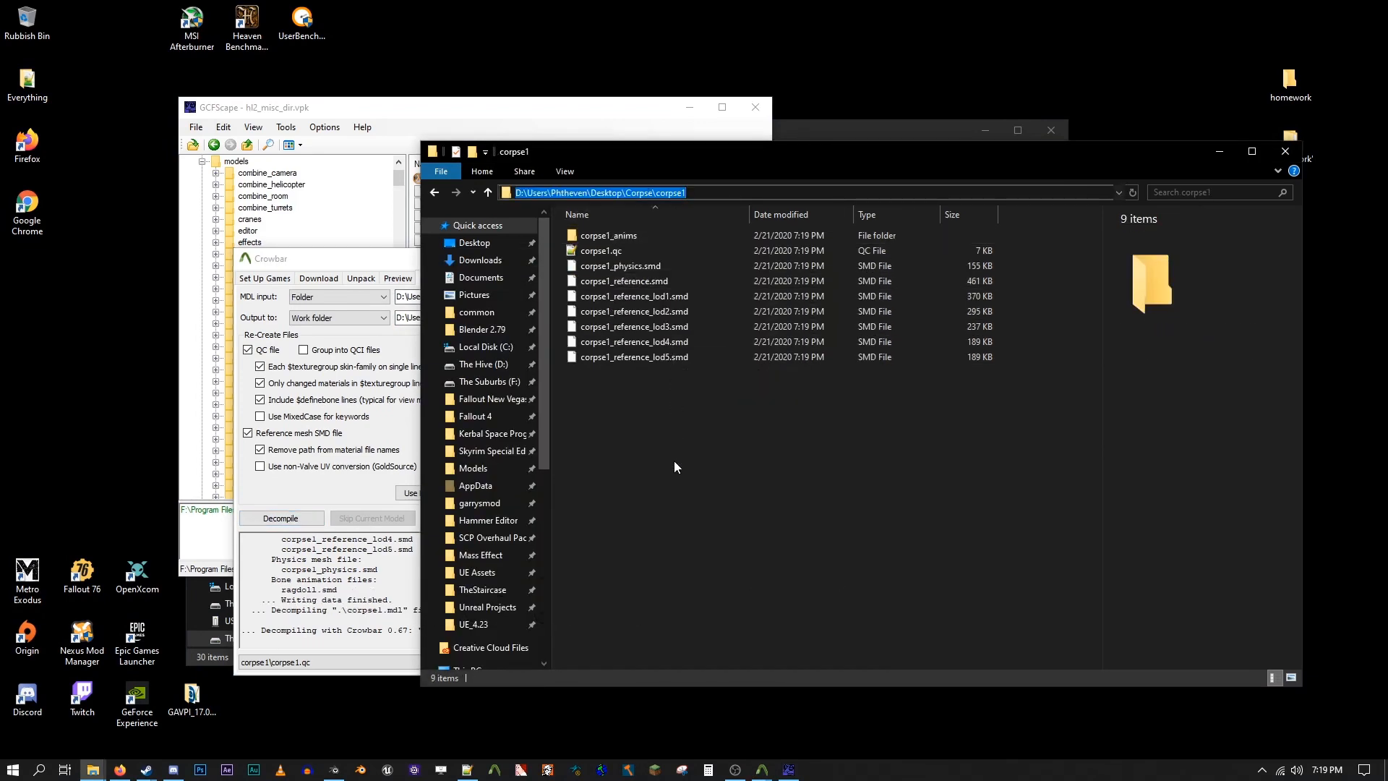
# Step: Switch to Blender, start a Source Engine import and point the file browser to the copied corpse1 folder path
pyautogui.click(335, 770)
pyautogui.click(32, 26)
pyautogui.moveTo(54, 222)
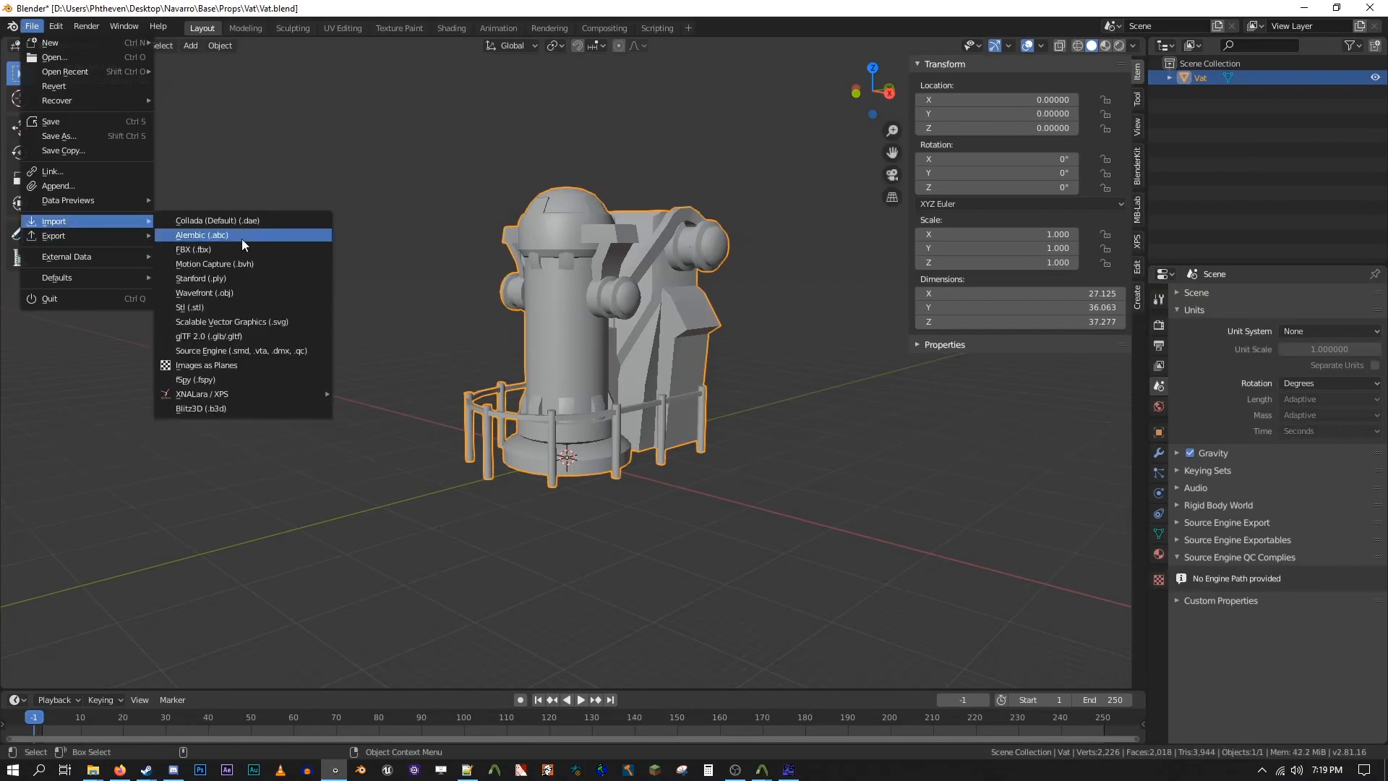
pyautogui.click(277, 350)
pyautogui.click(694, 209)
pyautogui.hotkey('ctrl', 'v')
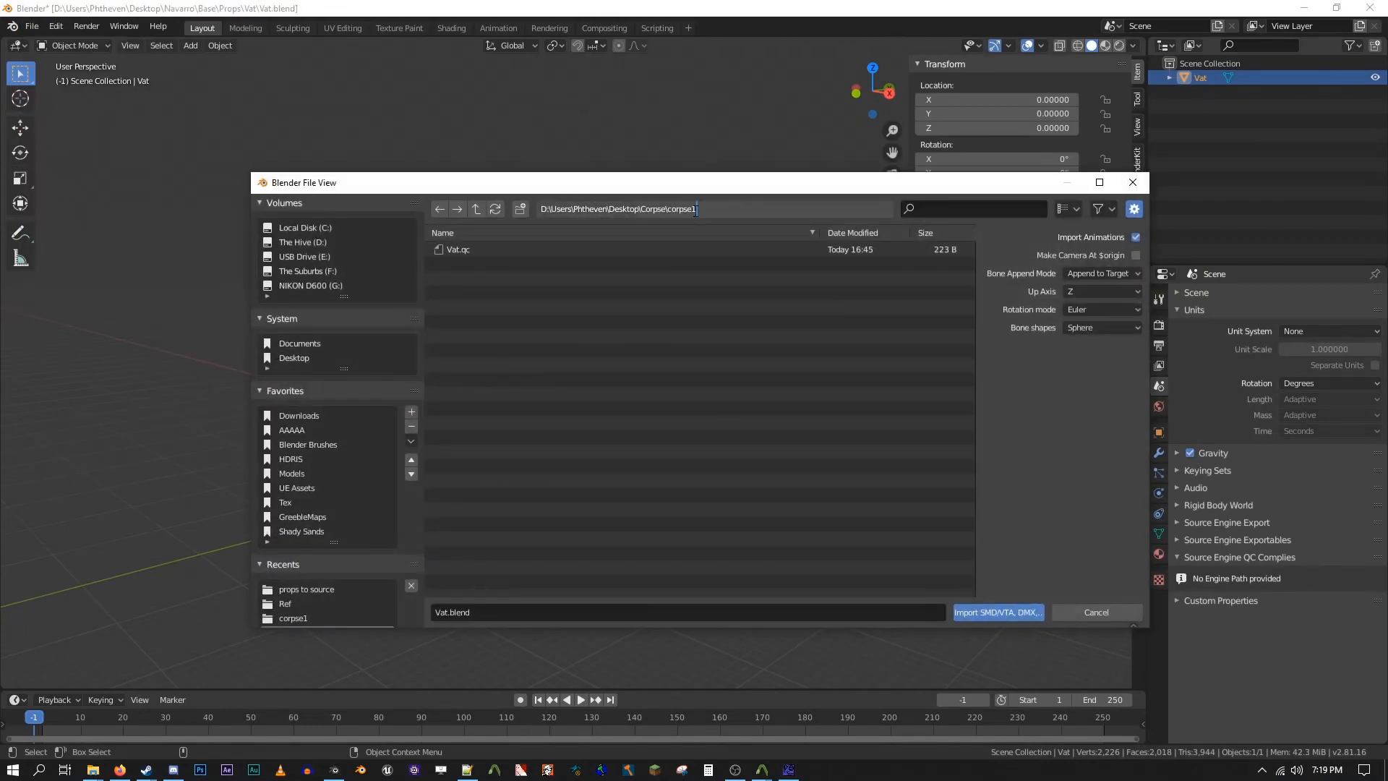
pyautogui.press('Return')
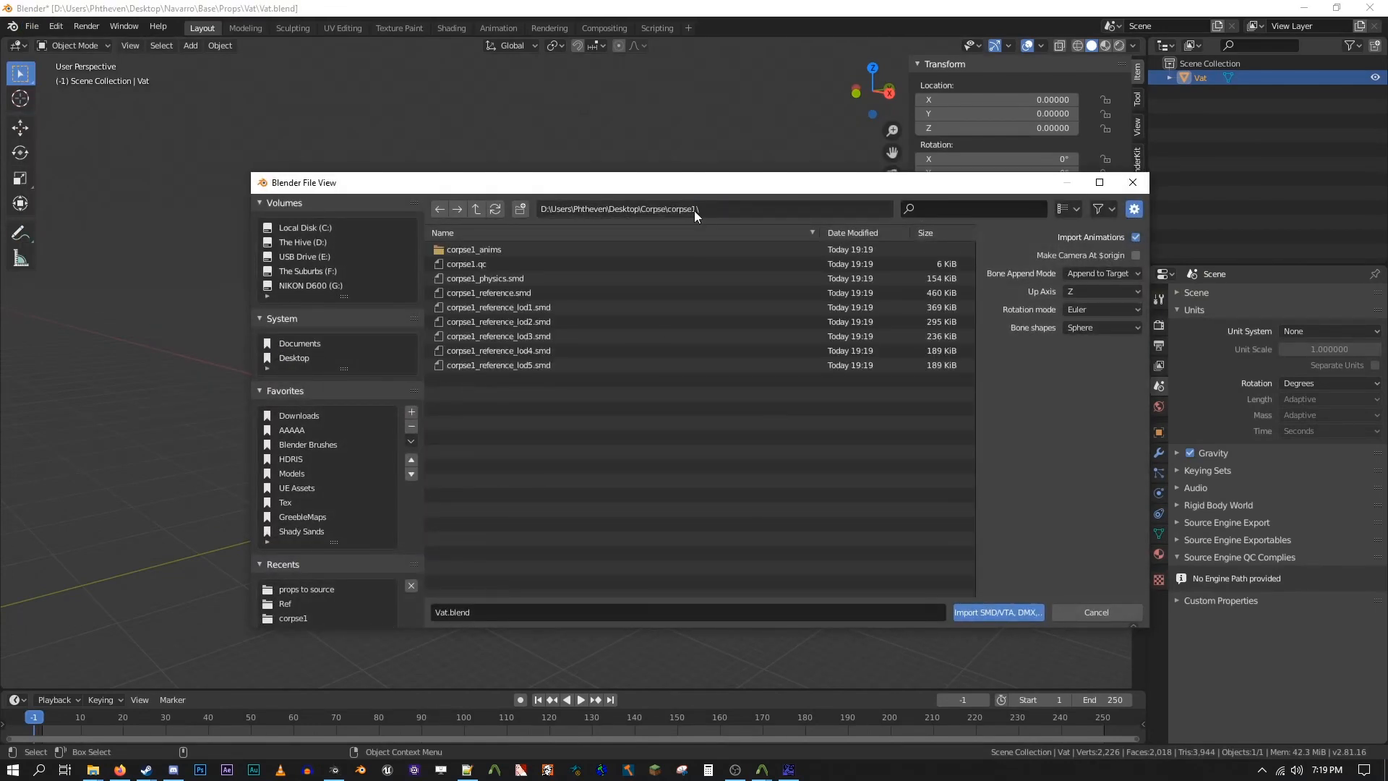
# Step: Import corpse1_reference.smd with the Bone Append Mode set to Make New Armature
pyautogui.click(643, 293)
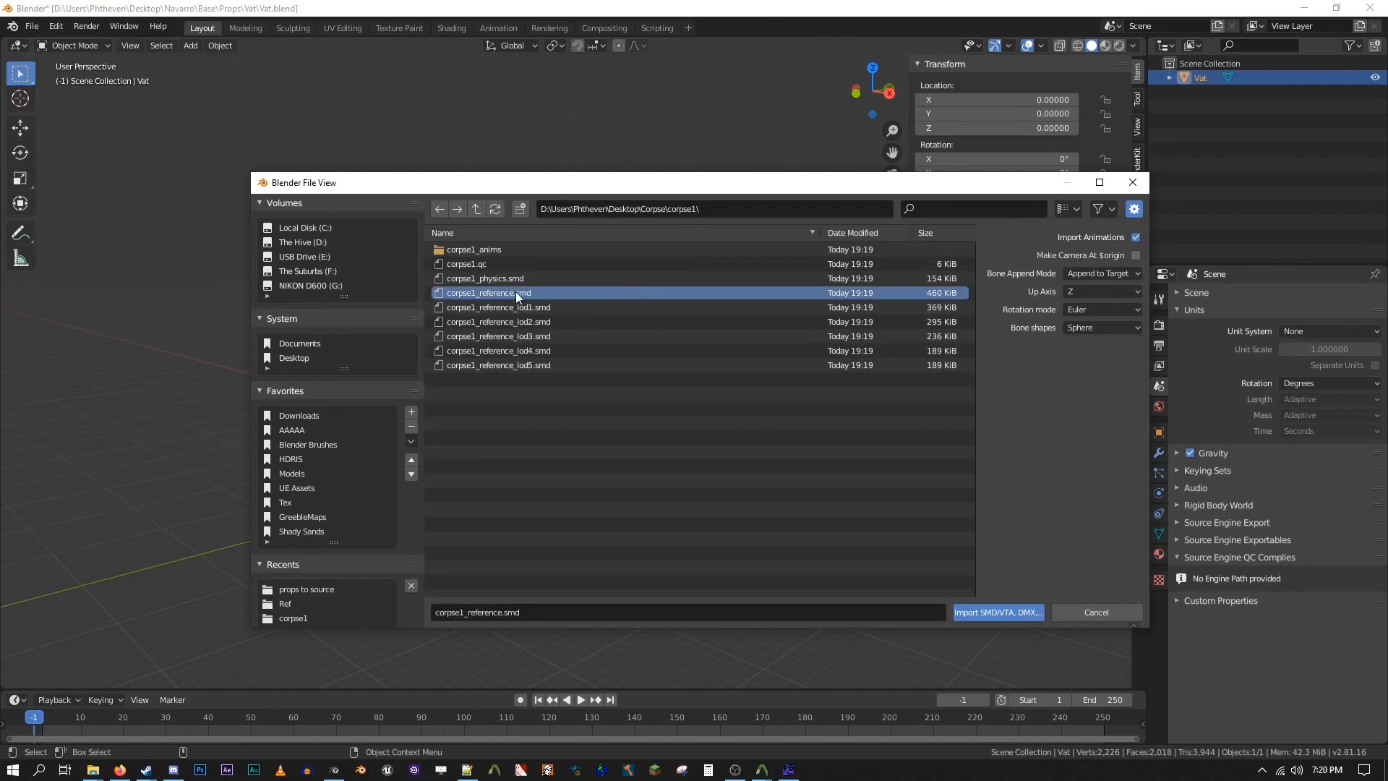
pyautogui.click(1091, 276)
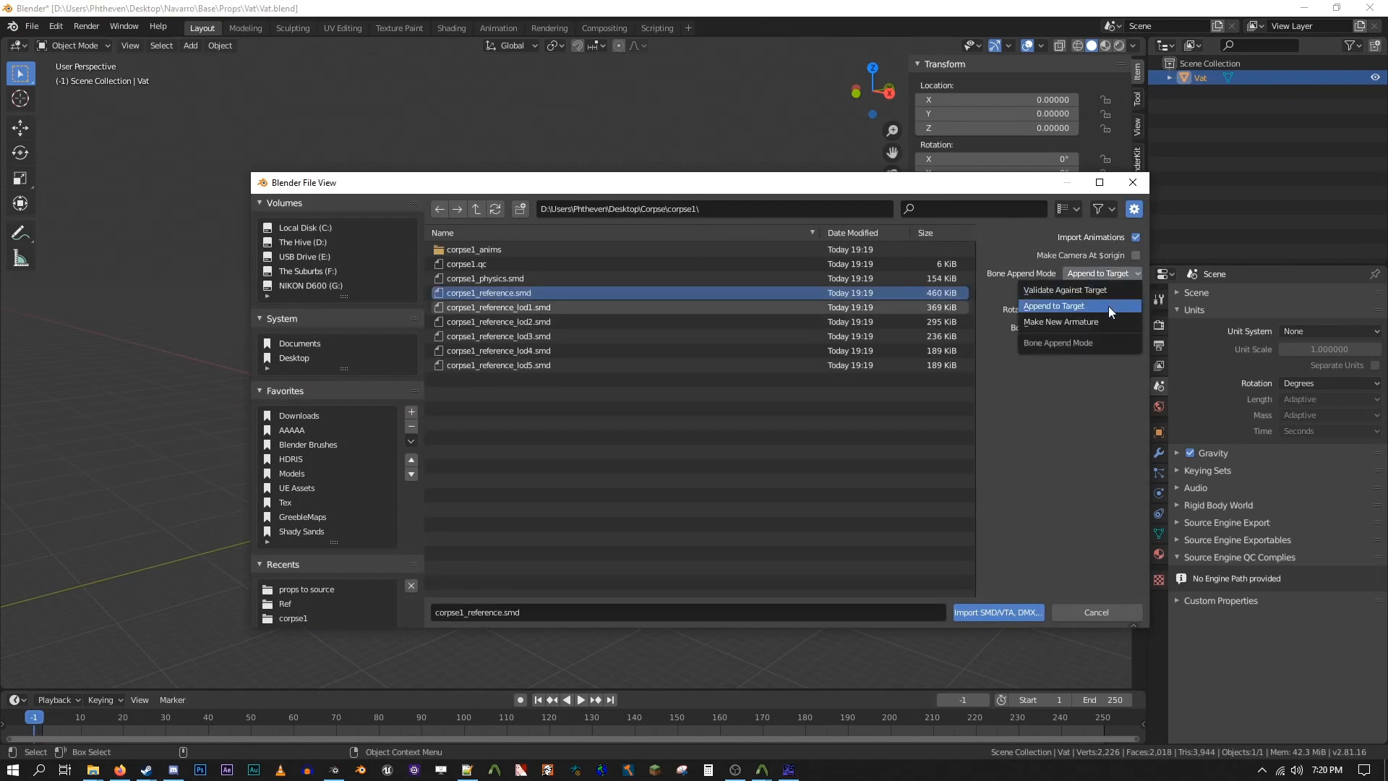
pyautogui.click(1089, 324)
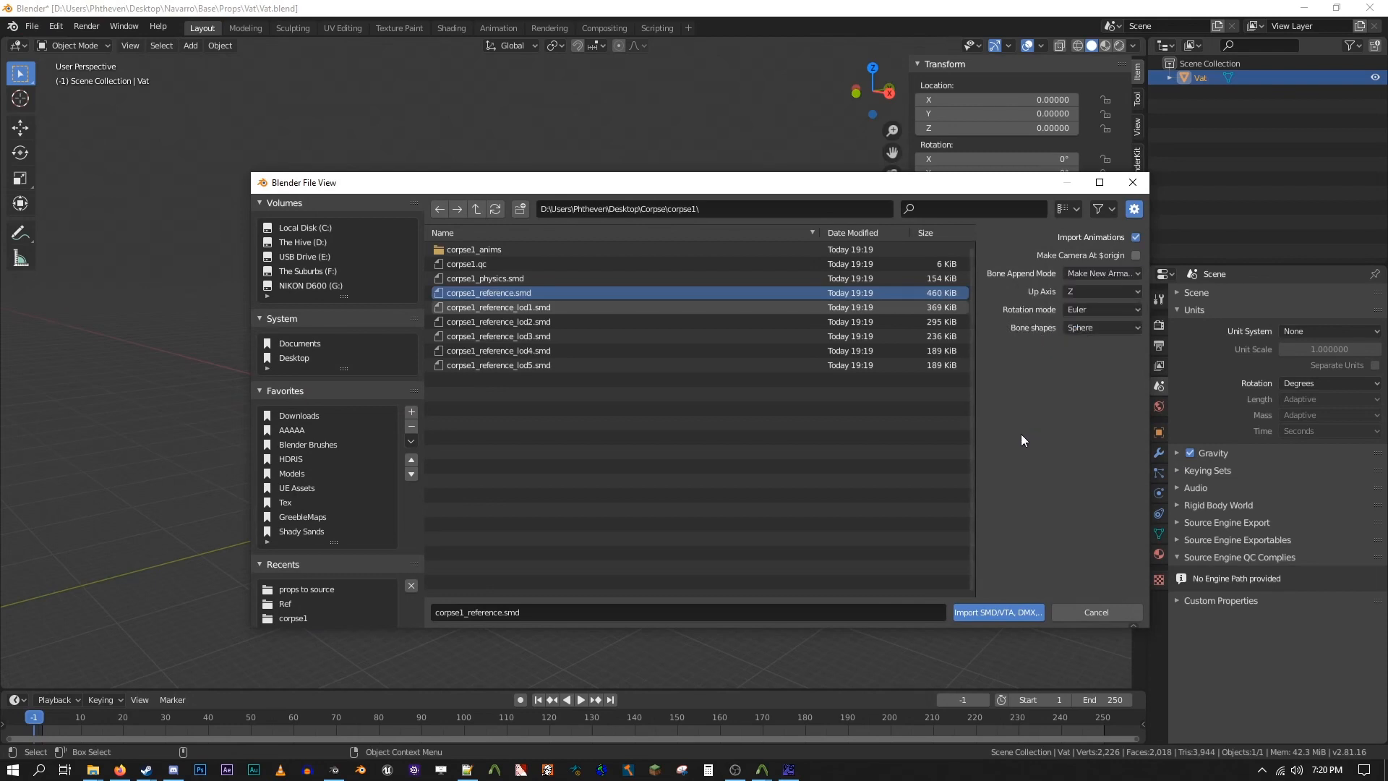
pyautogui.press('Return')
# Step: Remove the imported corpse skeleton and scale the vat up relative to the human reference mesh
pyautogui.scroll(-3, 582, 236)
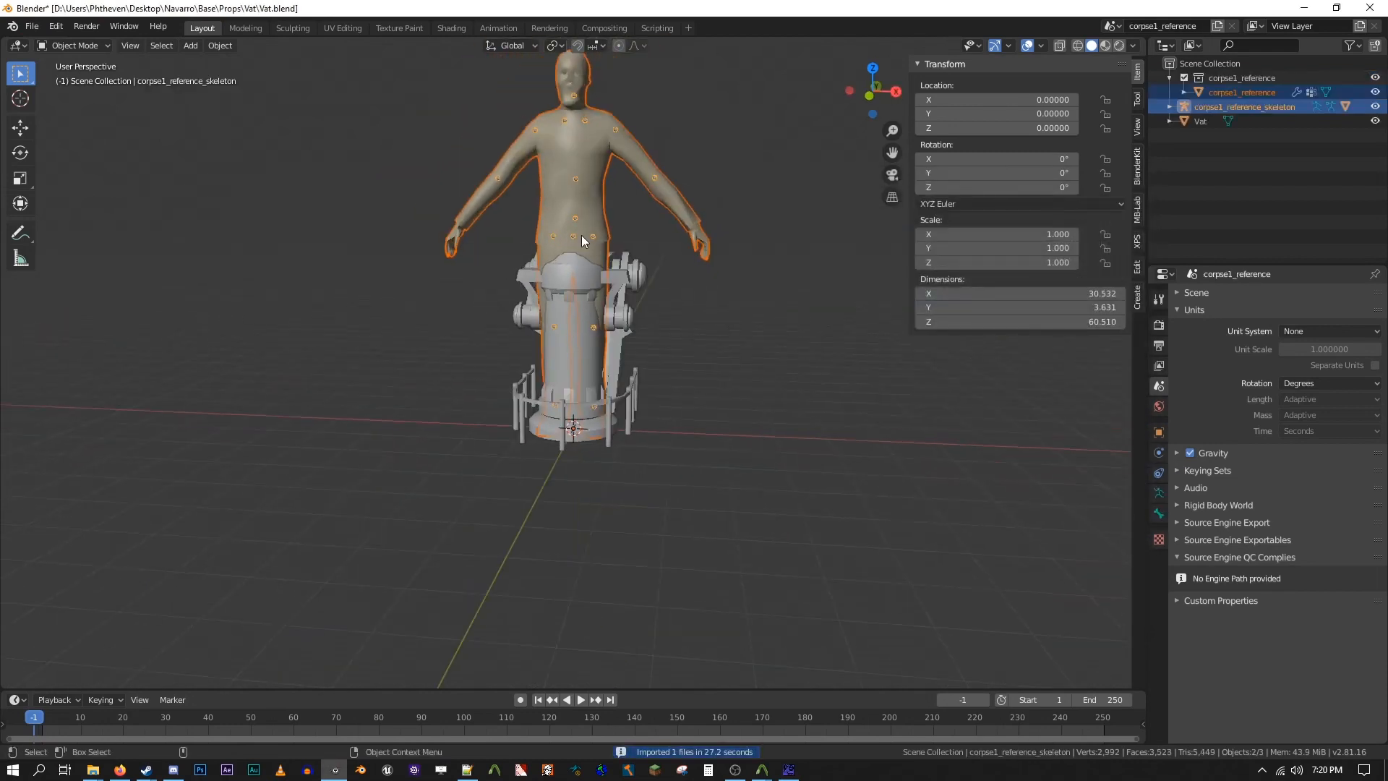
pyautogui.click(592, 237)
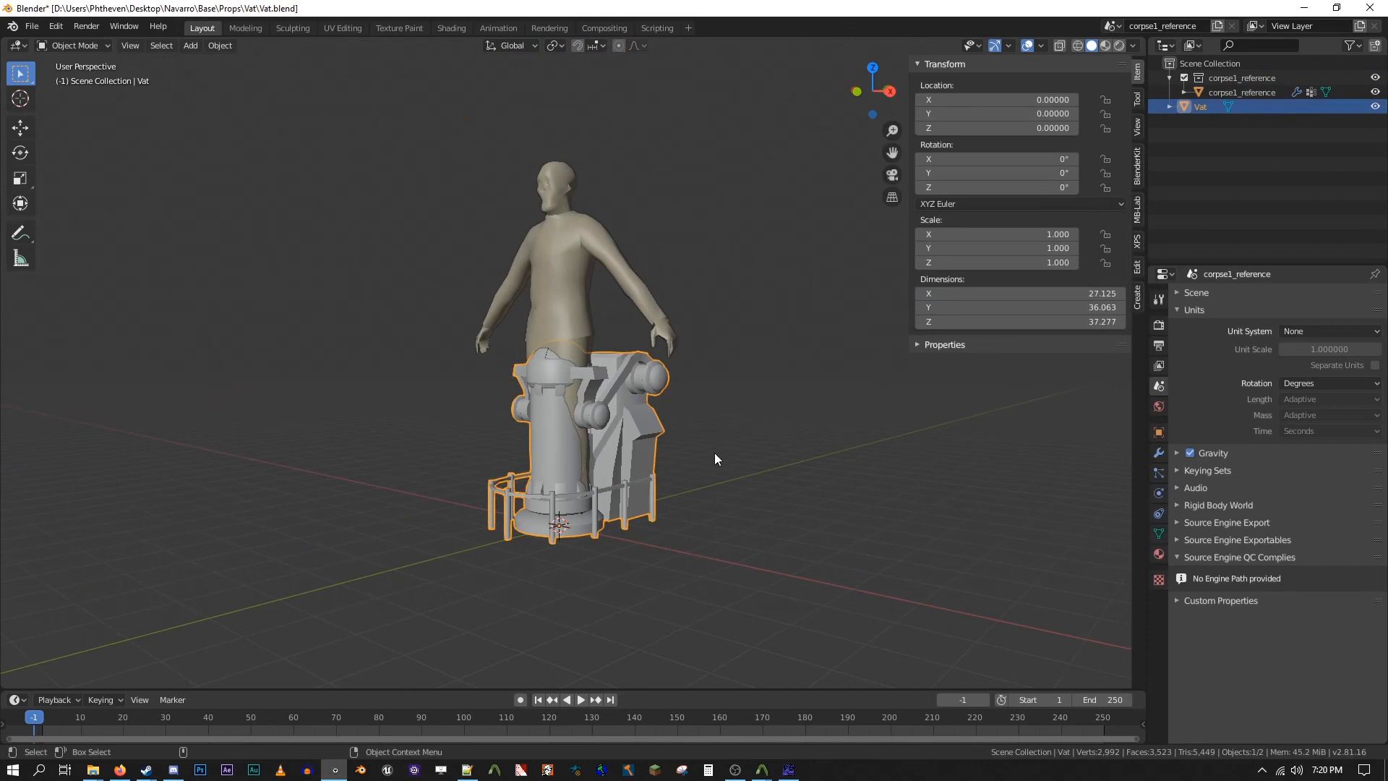
pyautogui.press('s')
pyautogui.click(1011, 399)
# Step: Move the corpse reference mesh along the X axis so it stands beside the vat
pyautogui.click(699, 331)
pyautogui.moveTo(644, 395); pyautogui.dragTo(624, 311, button='middle')
pyautogui.press('g')
pyautogui.press('x')
pyautogui.click(883, 386)
# Step: Enlarge the vat by a further factor of about 1.278 and apply all transforms to it
pyautogui.moveTo(879, 383); pyautogui.dragTo(803, 372, button='middle')
pyautogui.scroll(-2, 687, 325)
pyautogui.click(540, 275)
pyautogui.press('s')
pyautogui.click(480, 228)
pyautogui.moveTo(480, 229); pyautogui.dragTo(507, 251, button='middle')
pyautogui.hotkey('ctrl', 'a')
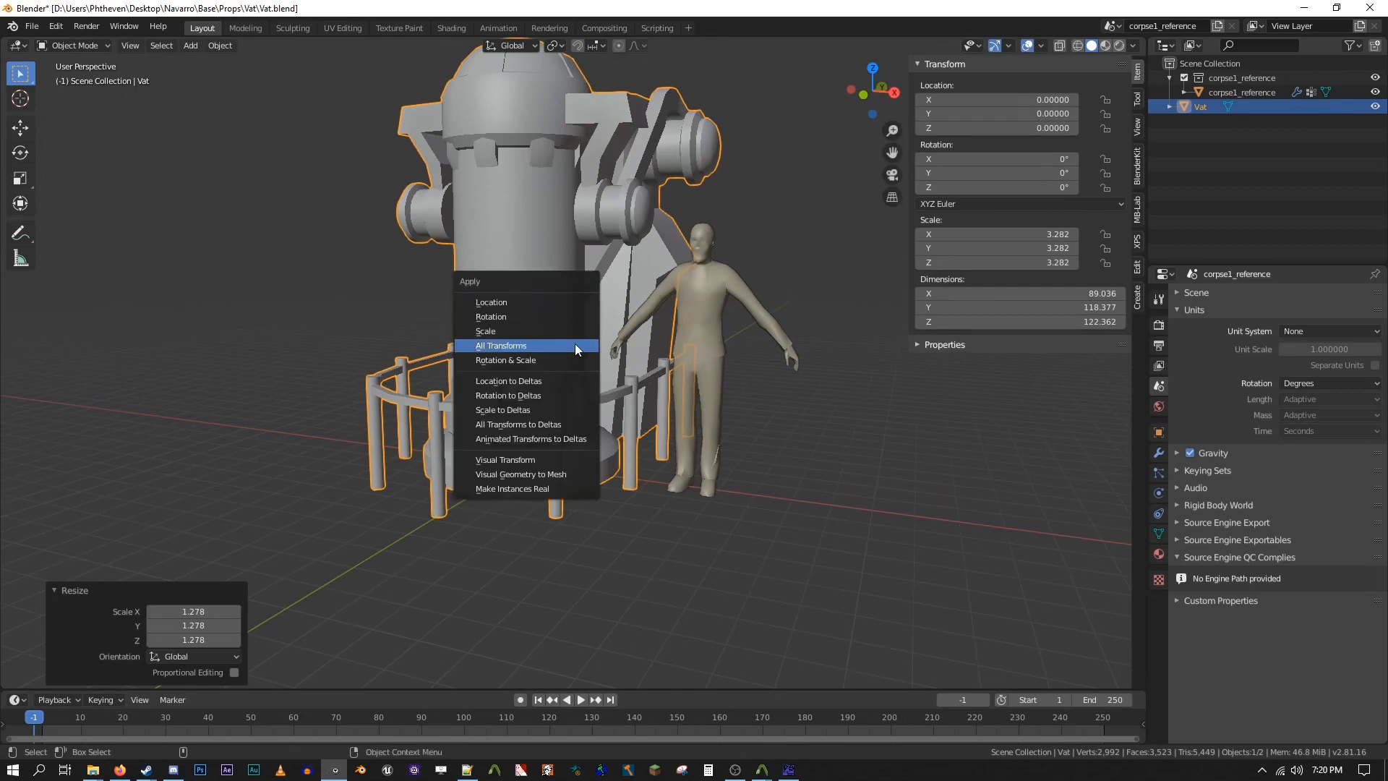
pyautogui.click(510, 347)
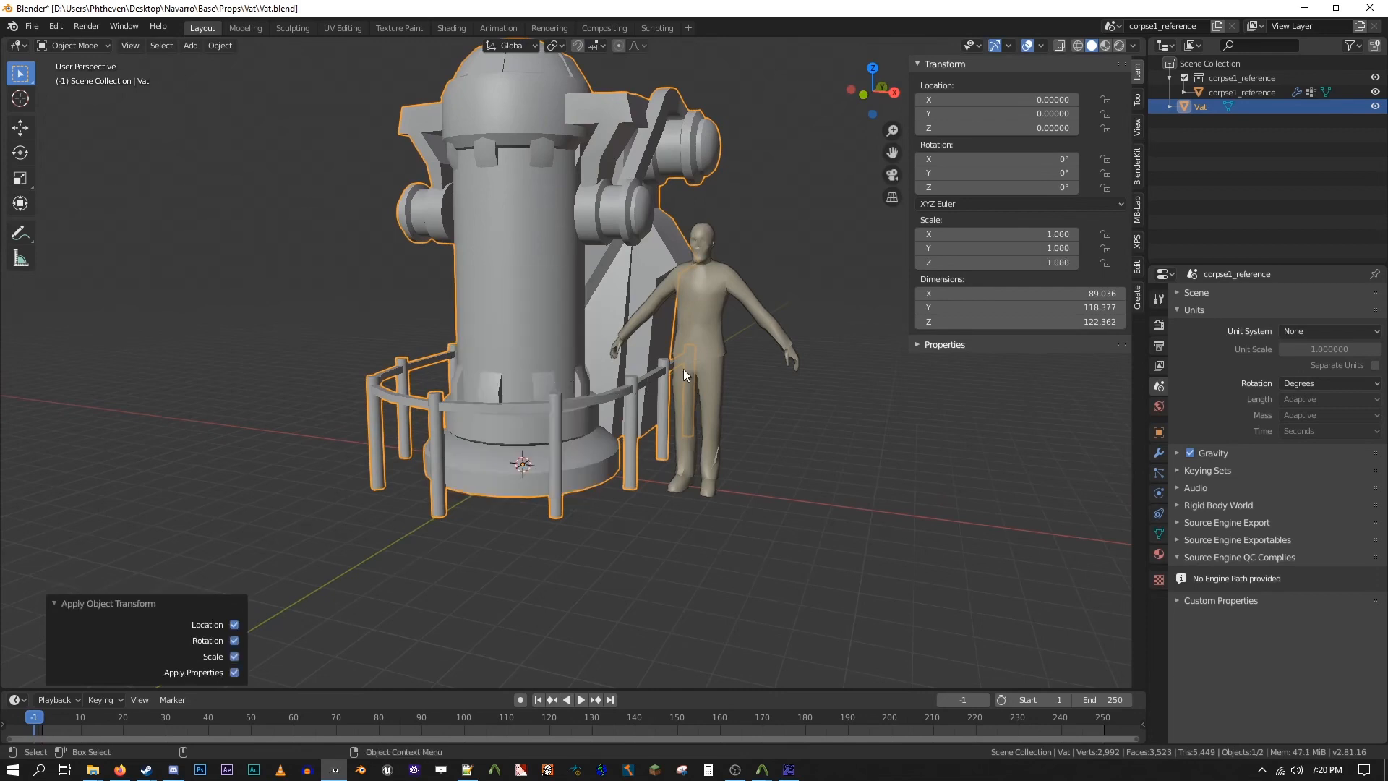
# Step: Delete the corpse reference mesh, select the vat and expand the scene's Source Engine Export settings
pyautogui.click(706, 321)
pyautogui.press('Delete')
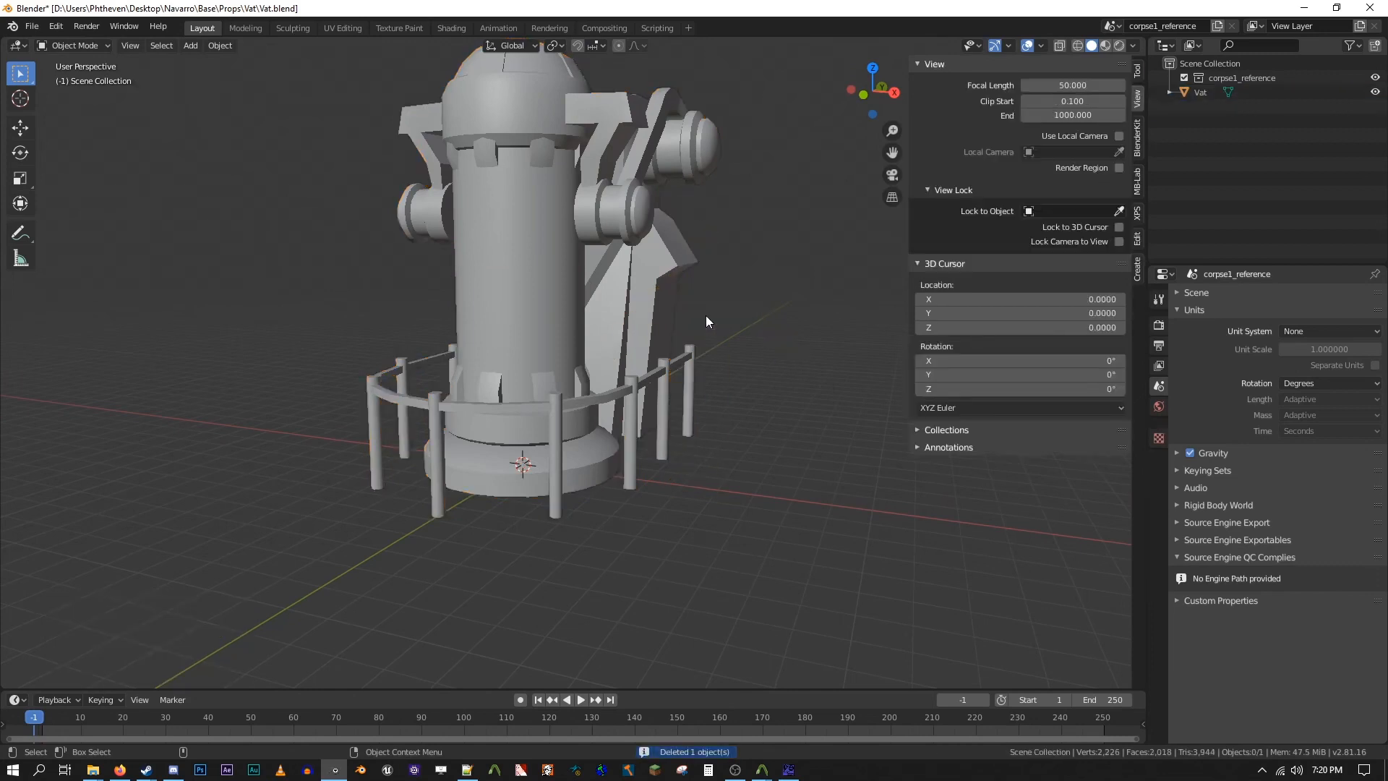
pyautogui.click(601, 309)
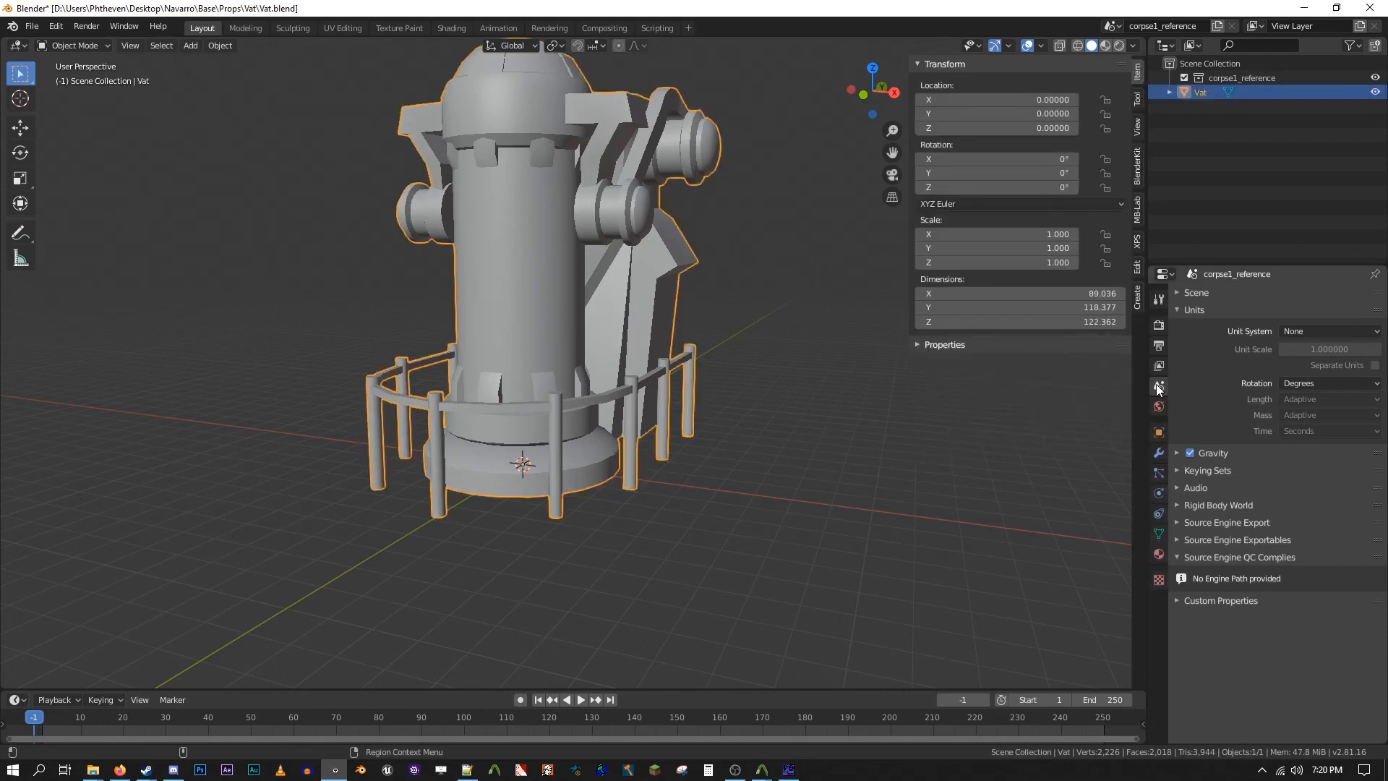
pyautogui.click(1191, 310)
pyautogui.click(1214, 397)
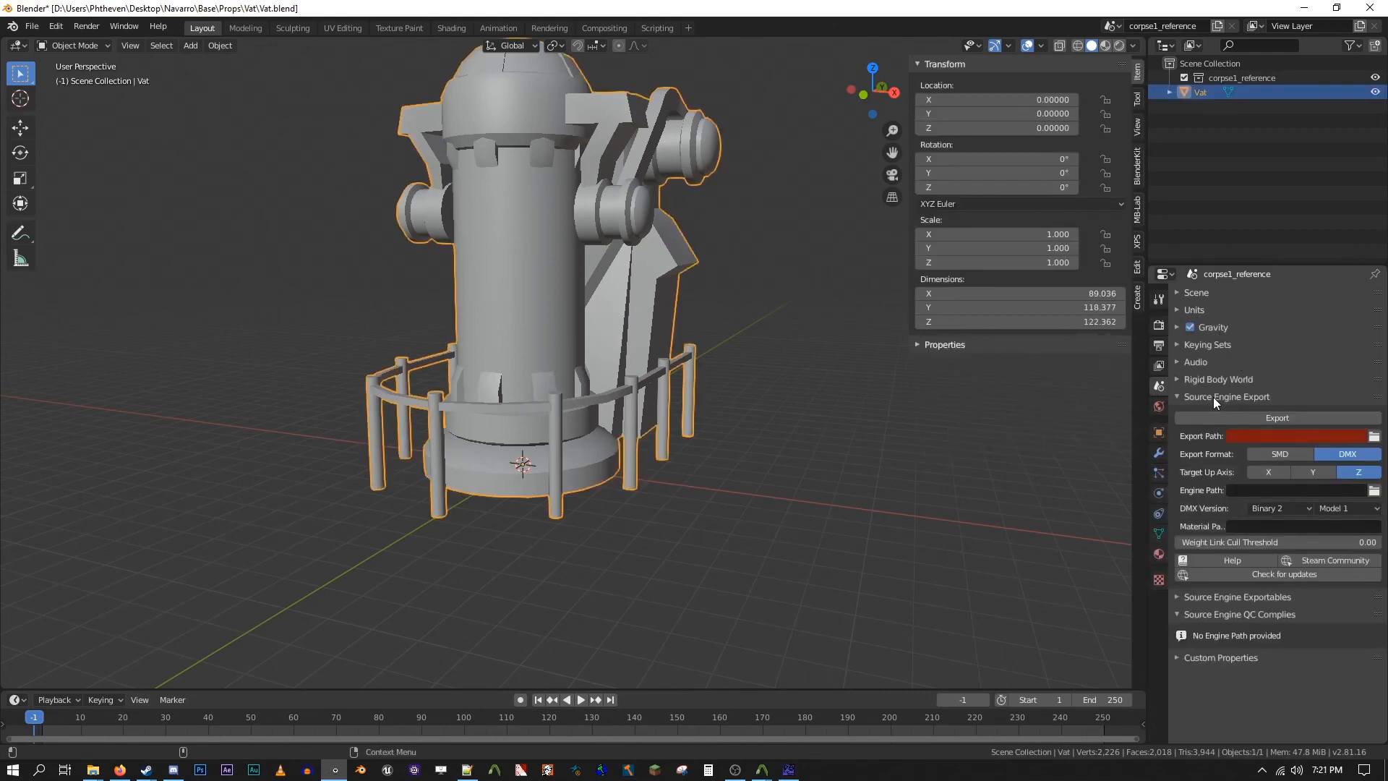
# Step: Create a new desktop folder named Vat and open it
pyautogui.click(1303, 7)
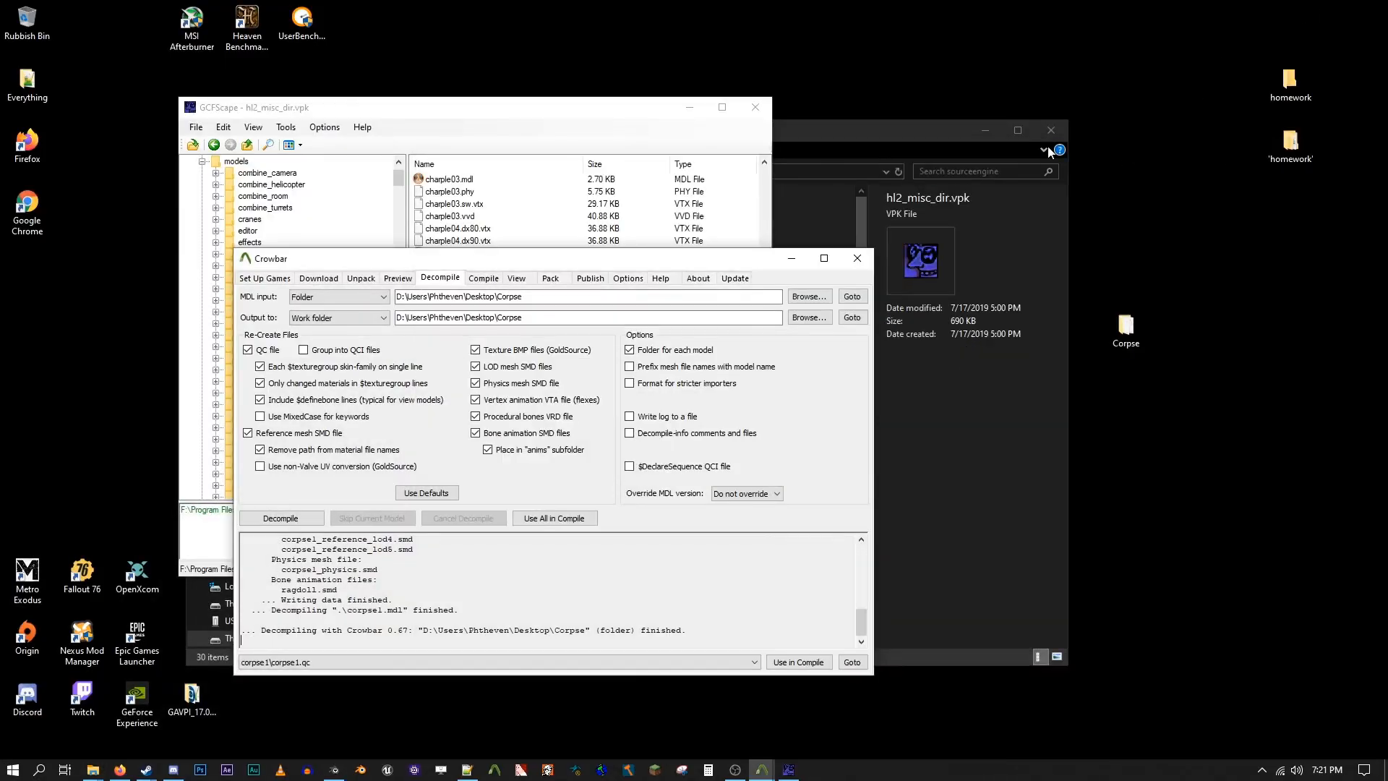
pyautogui.press('super+d')
pyautogui.rightClick(1043, 325)
pyautogui.click(1078, 495)
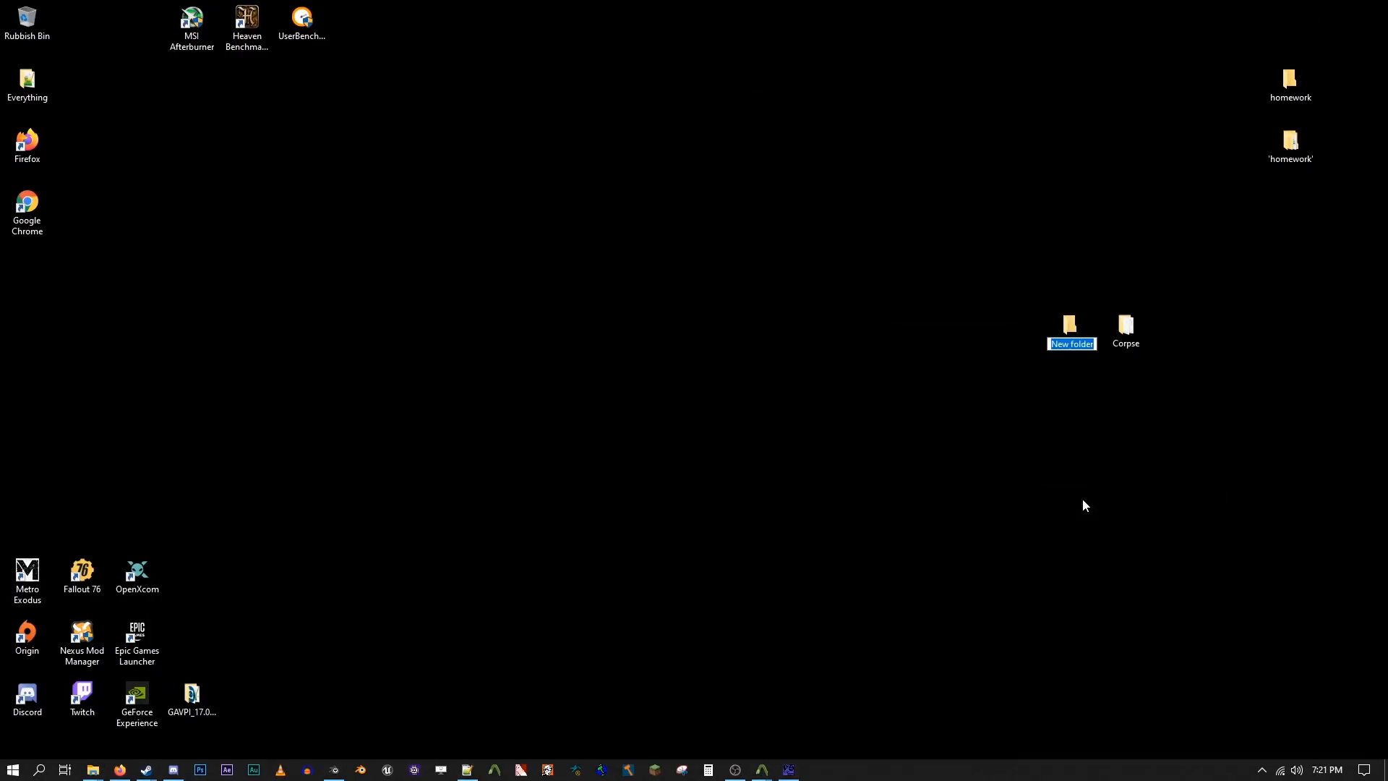
pyautogui.write('Vat')
pyautogui.press('Return')
pyautogui.press('Return')
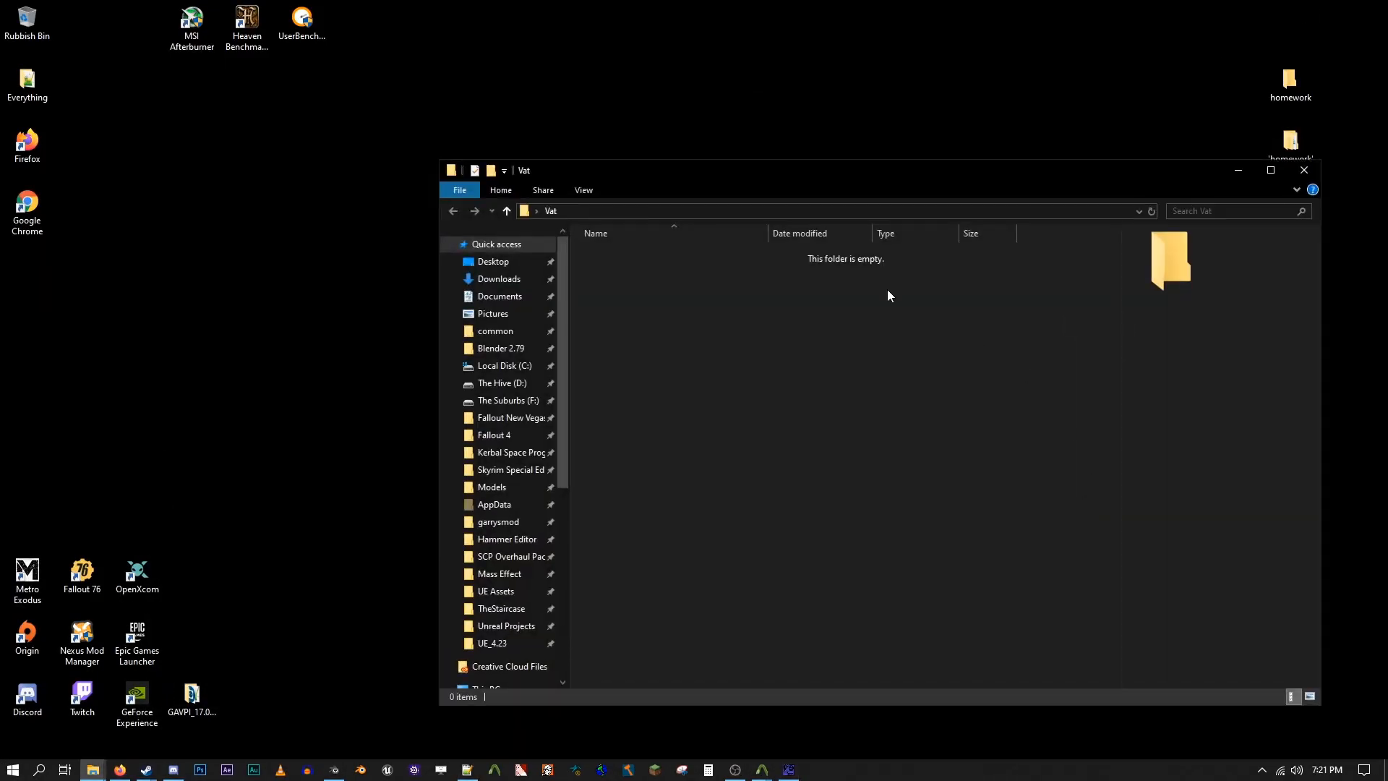
# Step: Set Blender's Source Engine export path to the Vat folder's path and the export format to SMD
pyautogui.hotkey('alt', 'd')
pyautogui.hotkey('ctrl', 'c')
pyautogui.click(335, 770)
pyautogui.hotkey('ctrl', 'v')
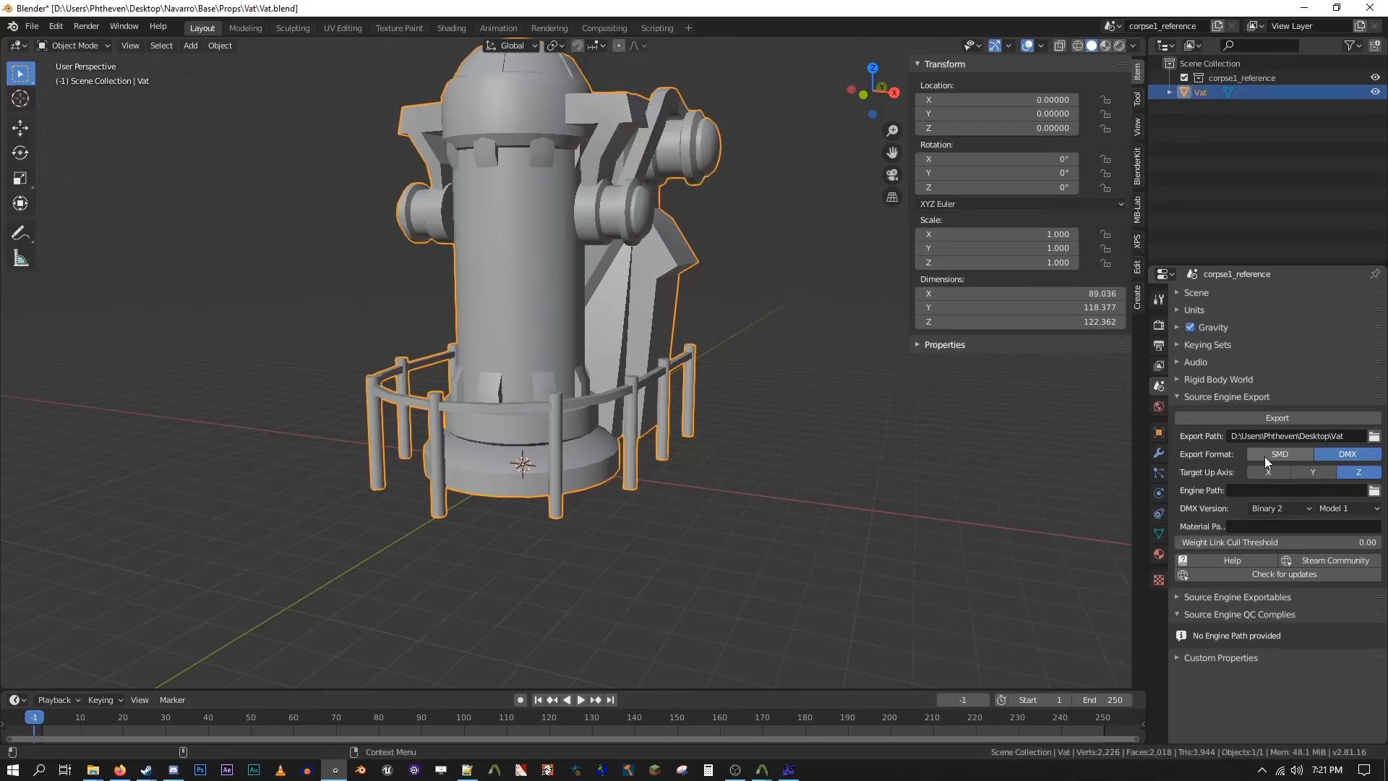
pyautogui.click(1265, 457)
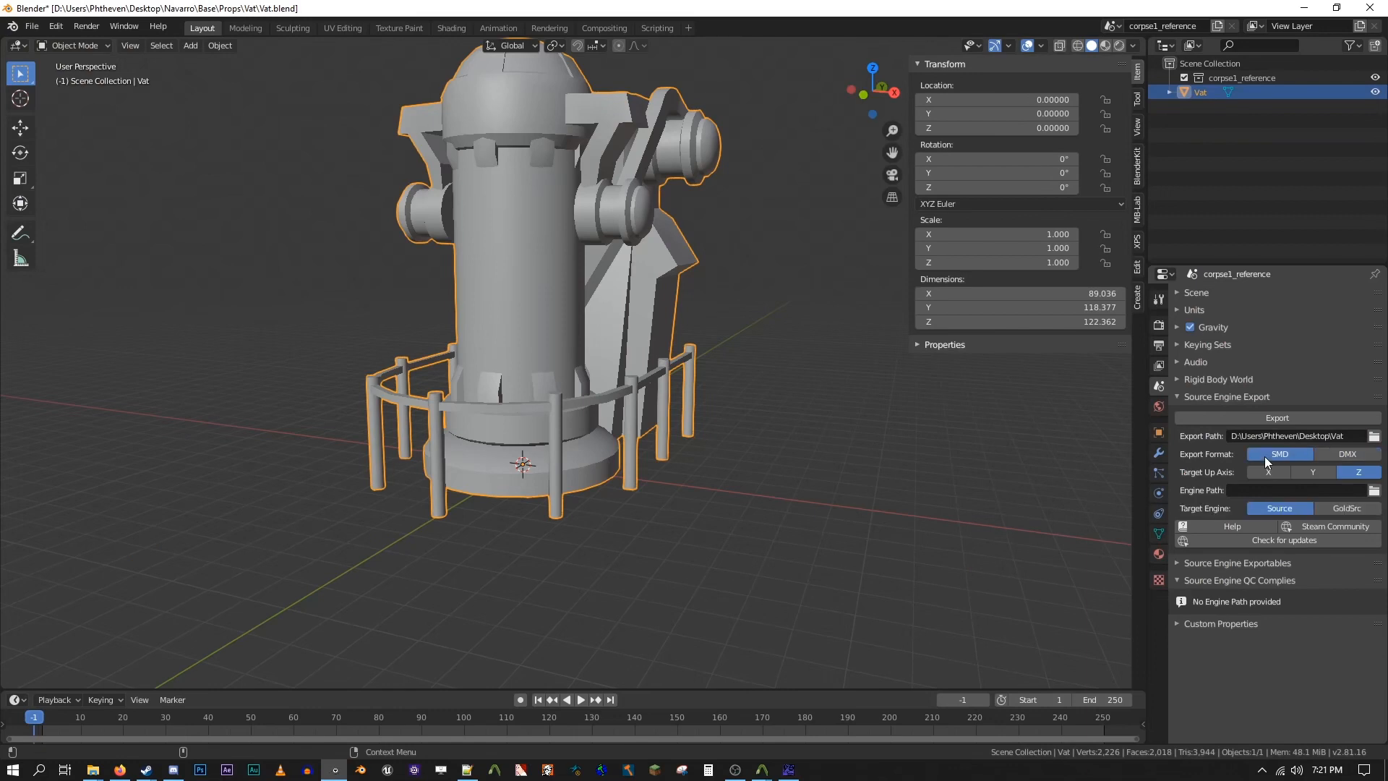
# Step: Delete the leftover corpse1_reference collection and export the vat as Vat.smd
pyautogui.click(1218, 77)
pyautogui.press('Delete')
pyautogui.click(1205, 77)
pyautogui.click(1301, 417)
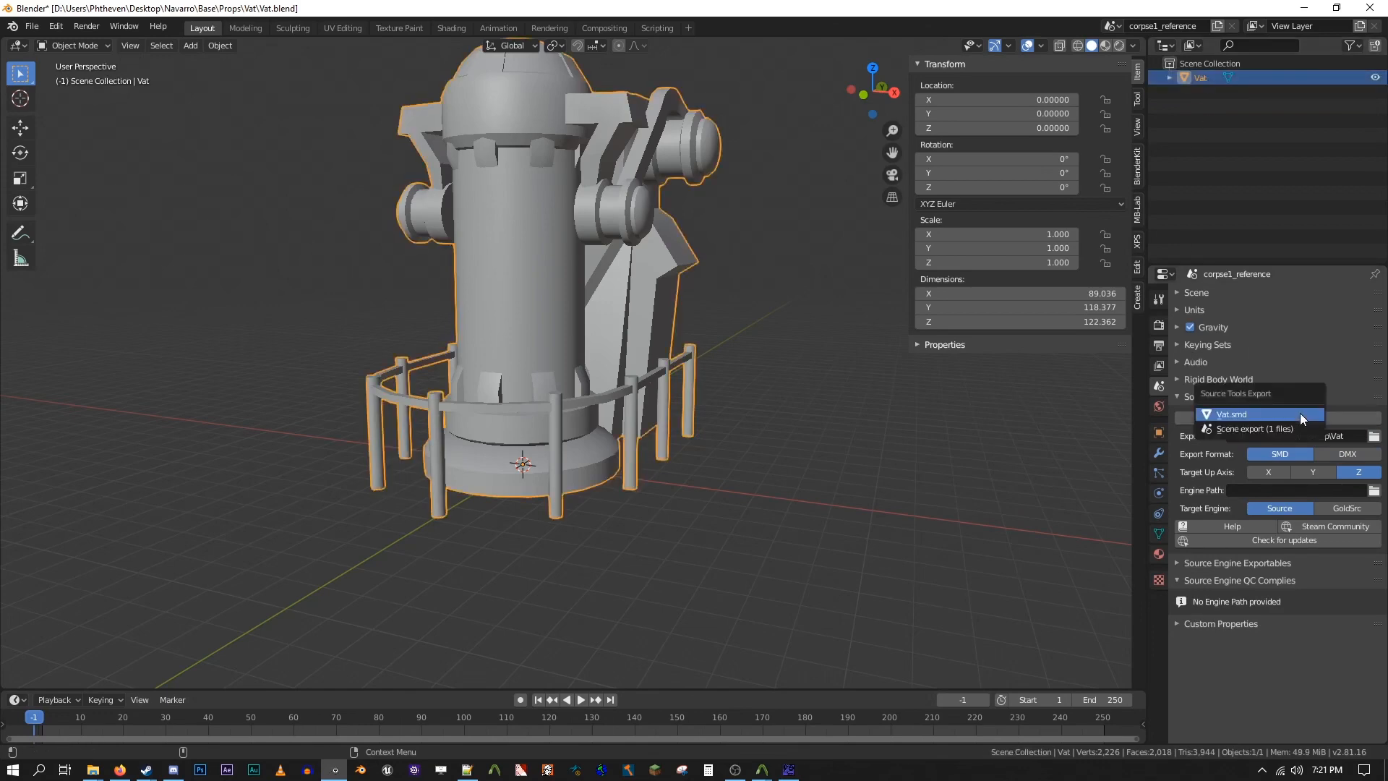
pyautogui.click(1266, 410)
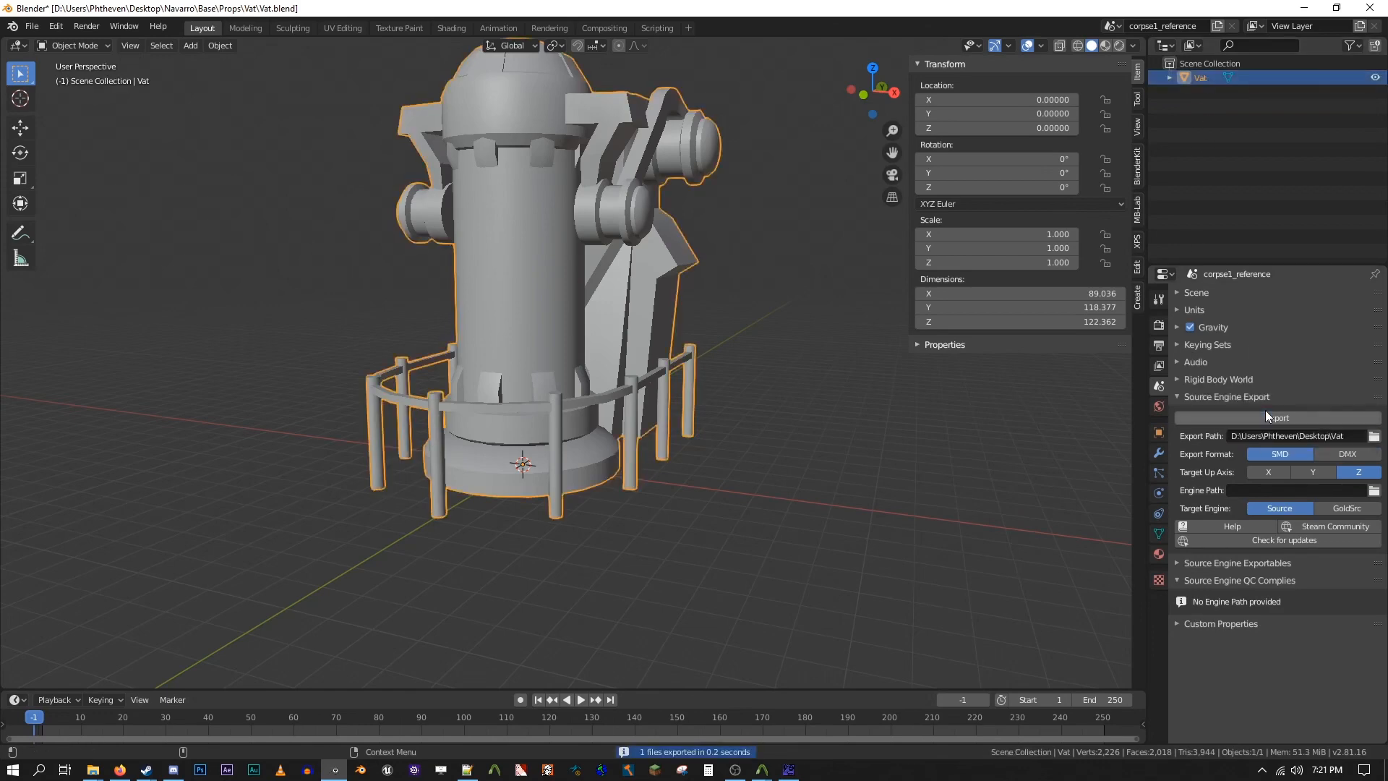
# Step: Switch to the Vat folder in File Explorer and create a new text document beside Vat.smd
pyautogui.click(93, 770)
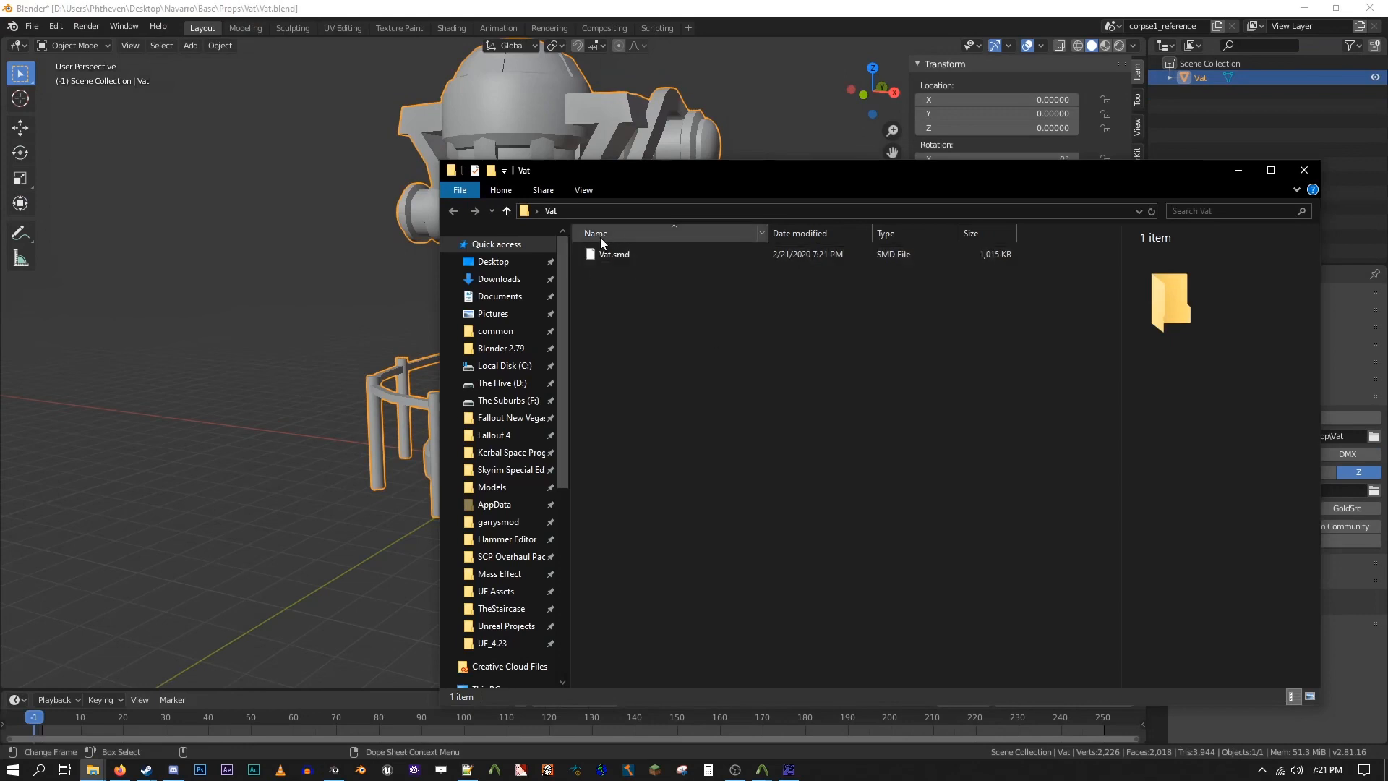
pyautogui.rightClick(674, 298)
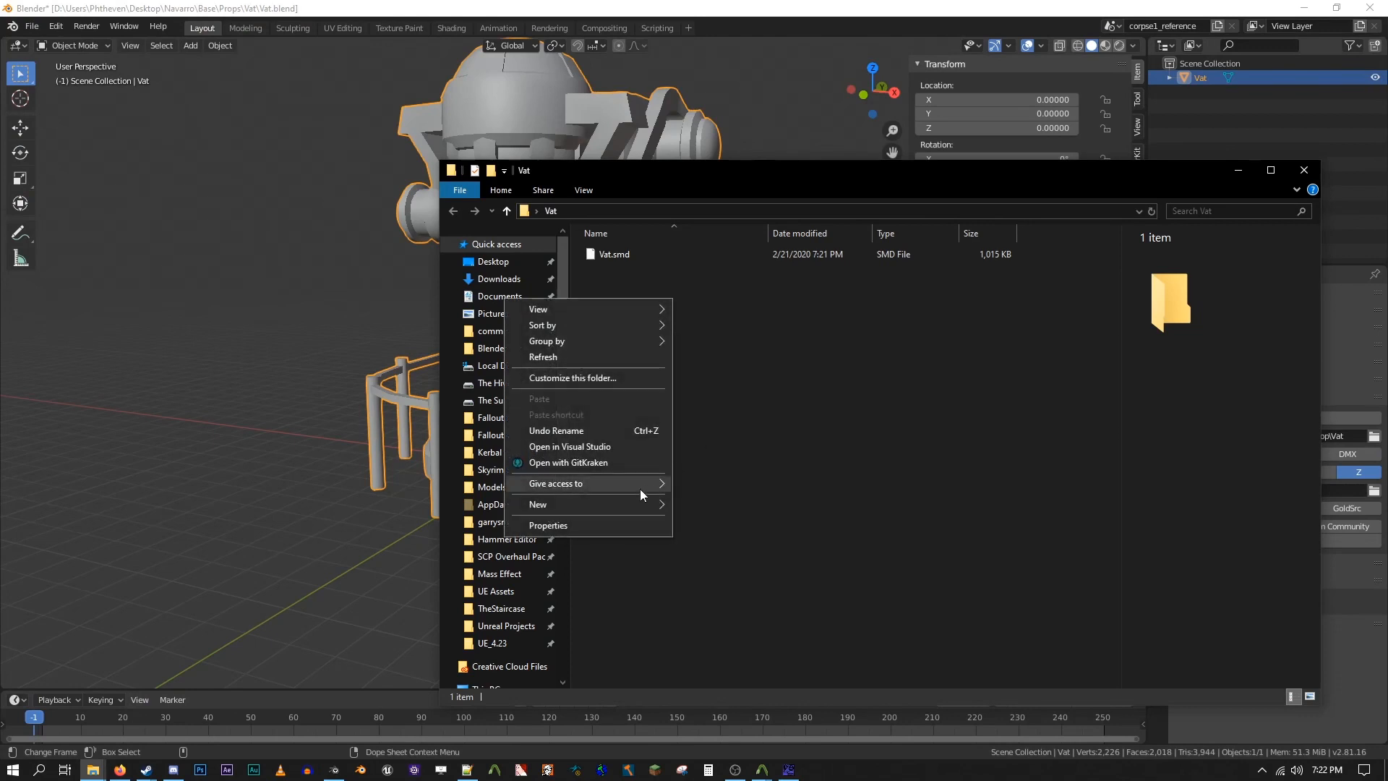
pyautogui.moveTo(626, 504)
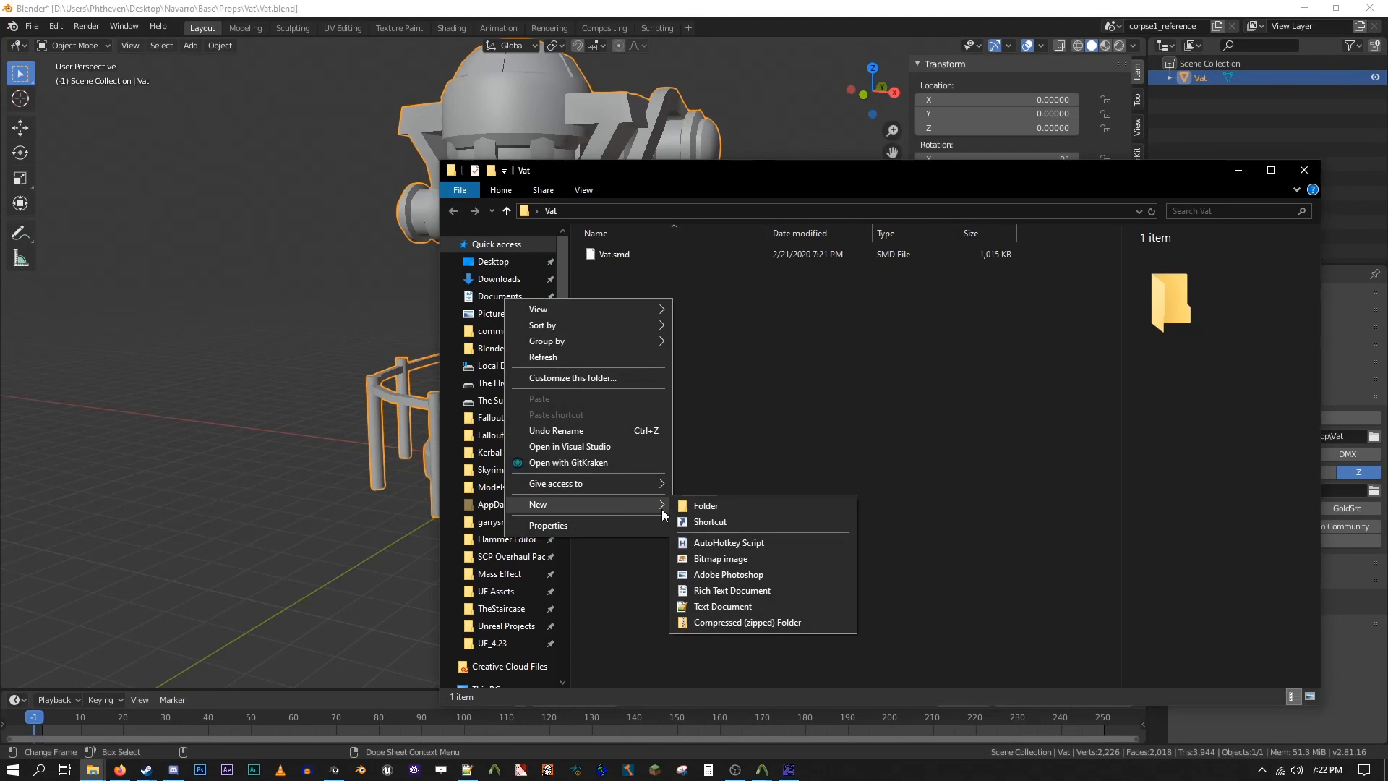
pyautogui.click(725, 610)
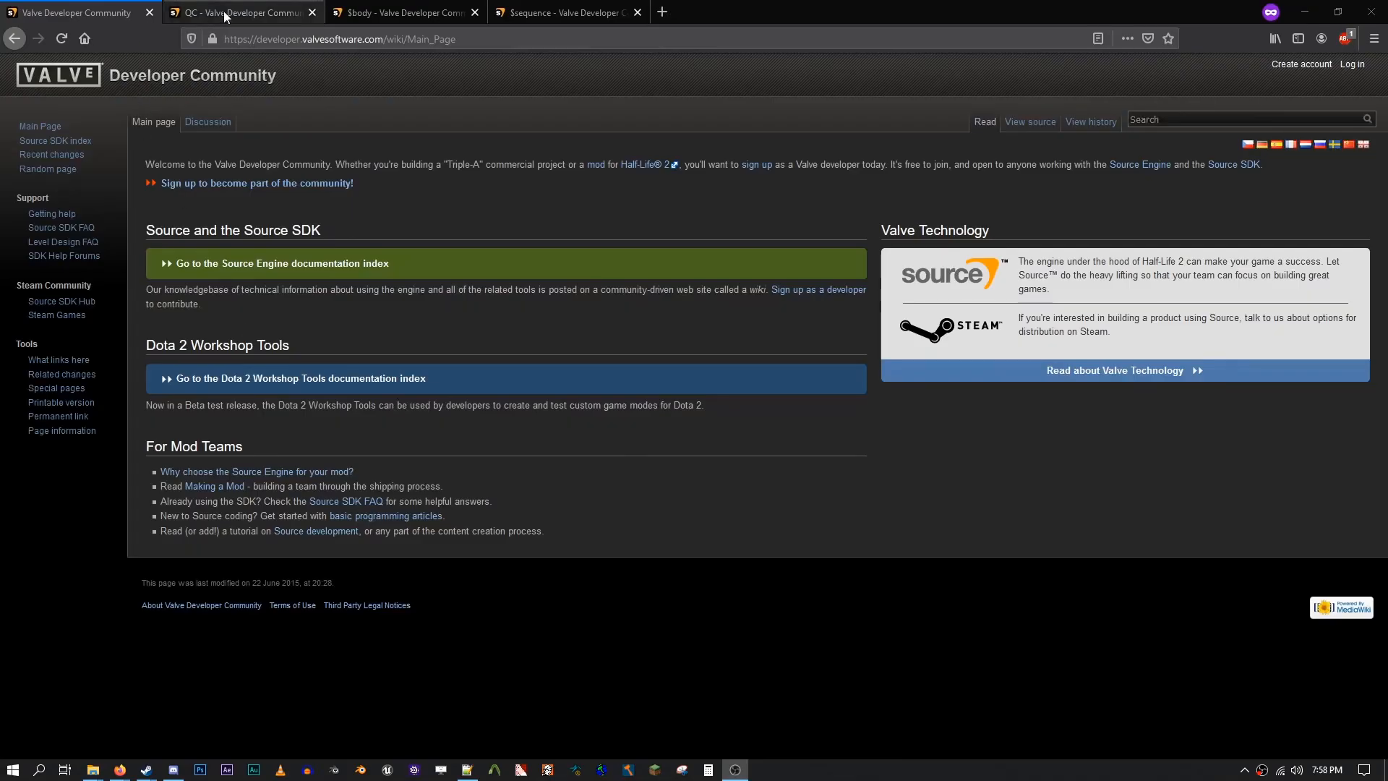
# Step: Review the QC, $body and $sequence reference pages on the Valve Developer Community wiki in Firefox
pyautogui.click(242, 14)
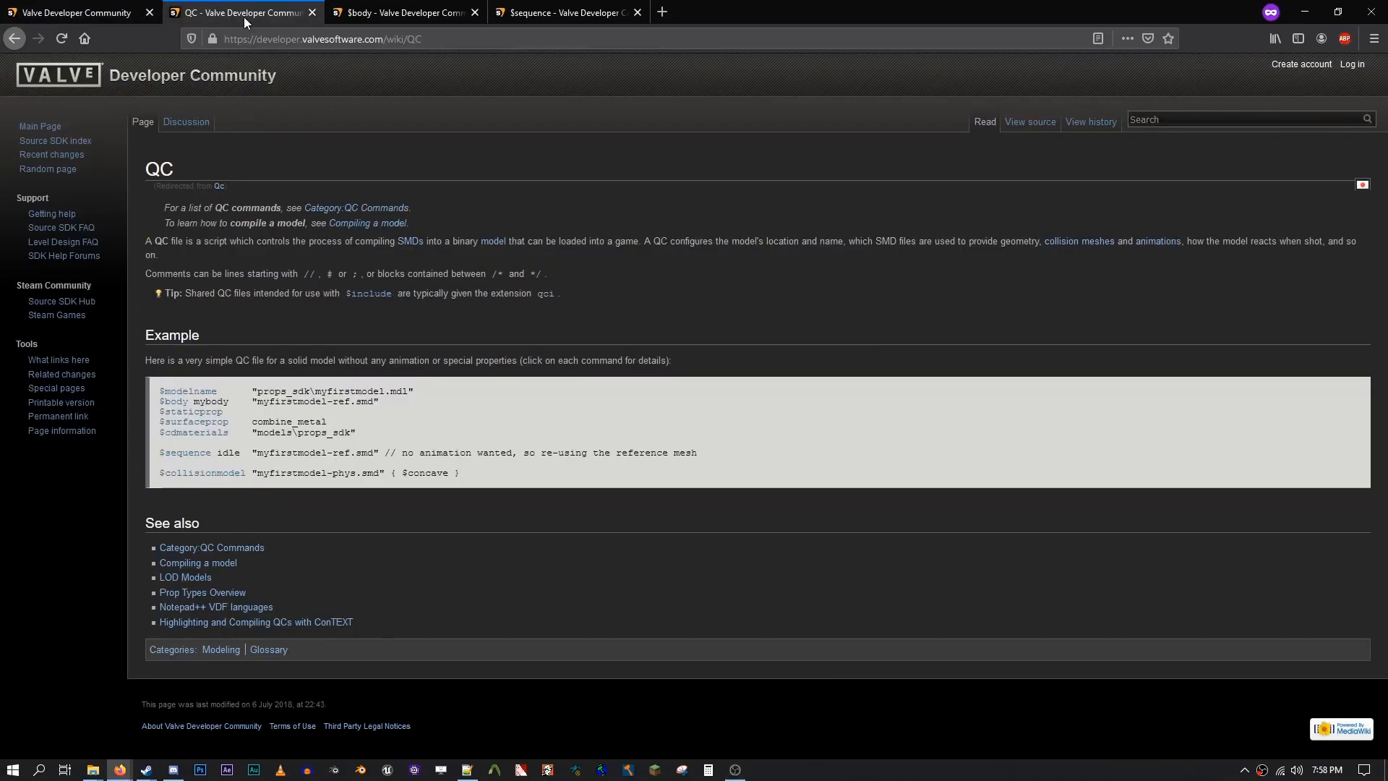
pyautogui.click(408, 12)
pyautogui.click(566, 13)
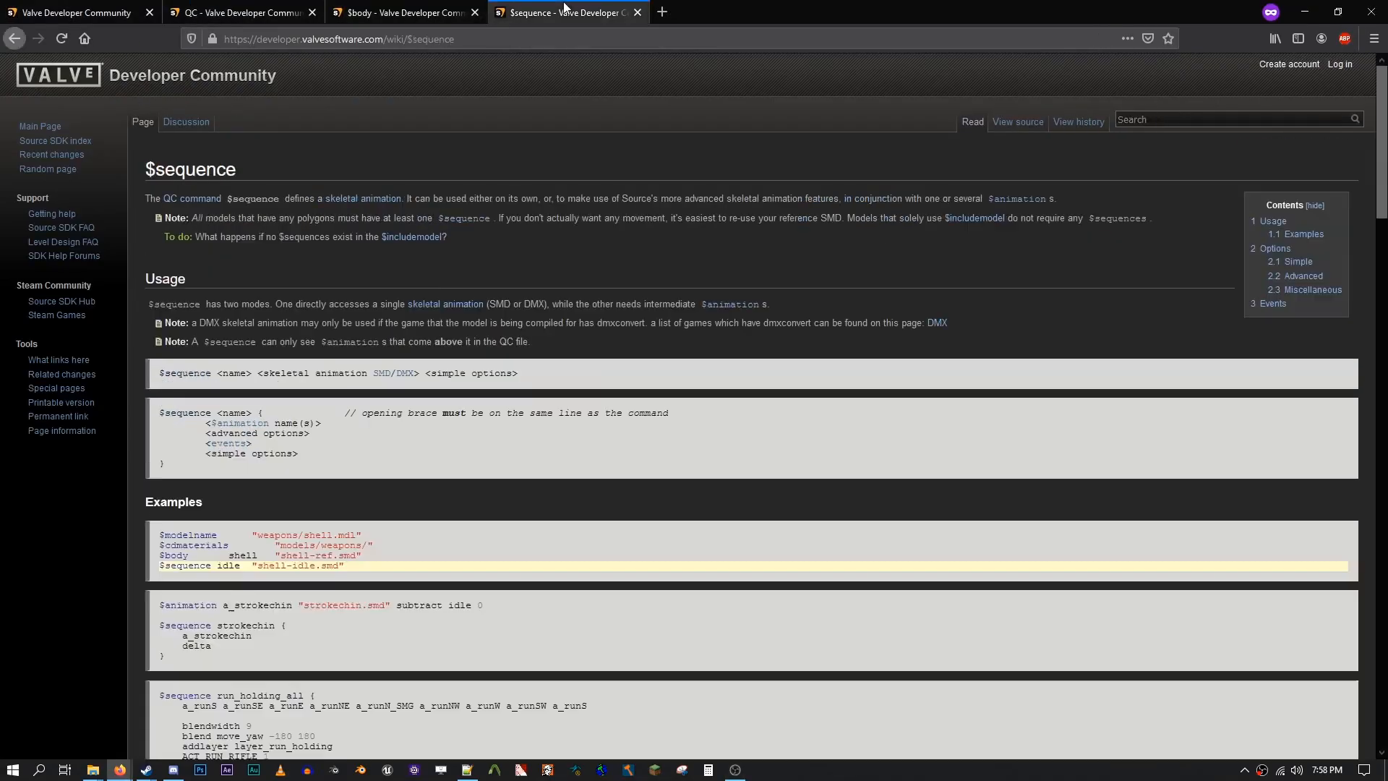
pyautogui.doubleClick(224, 164)
pyautogui.click(331, 85)
pyautogui.scroll(-20, 366, 194)
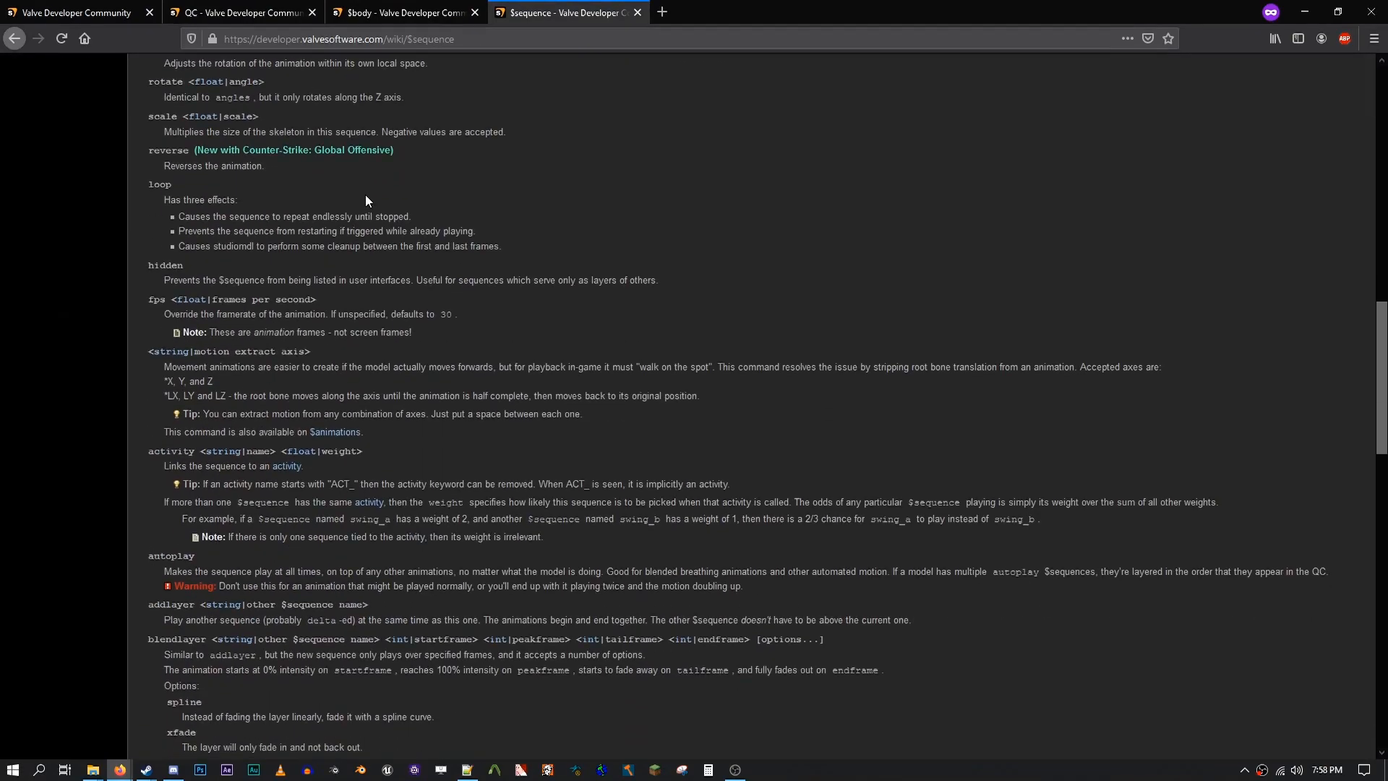
pyautogui.scroll(-5, 601, 284)
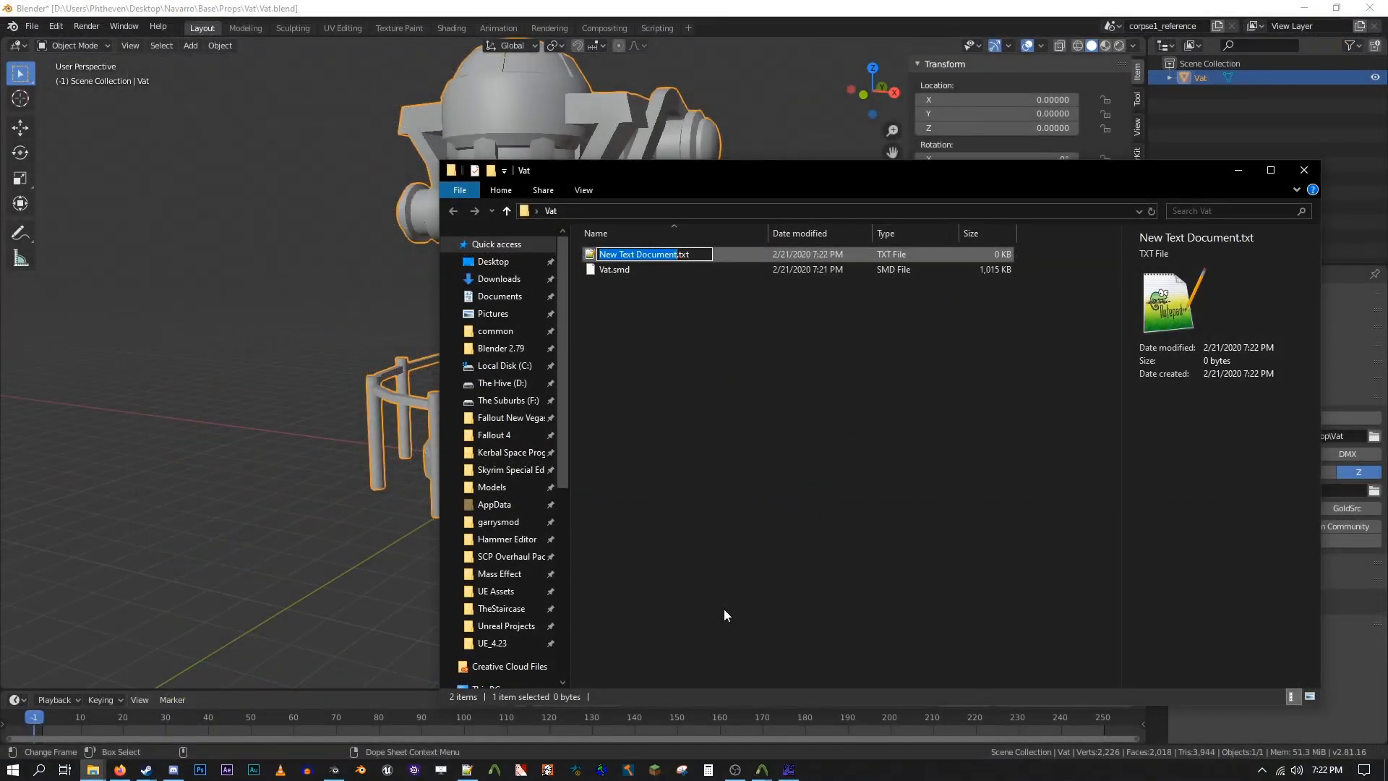
# Step: Rename the new text document as Vat.qc and open it for editing
pyautogui.write('Vat')
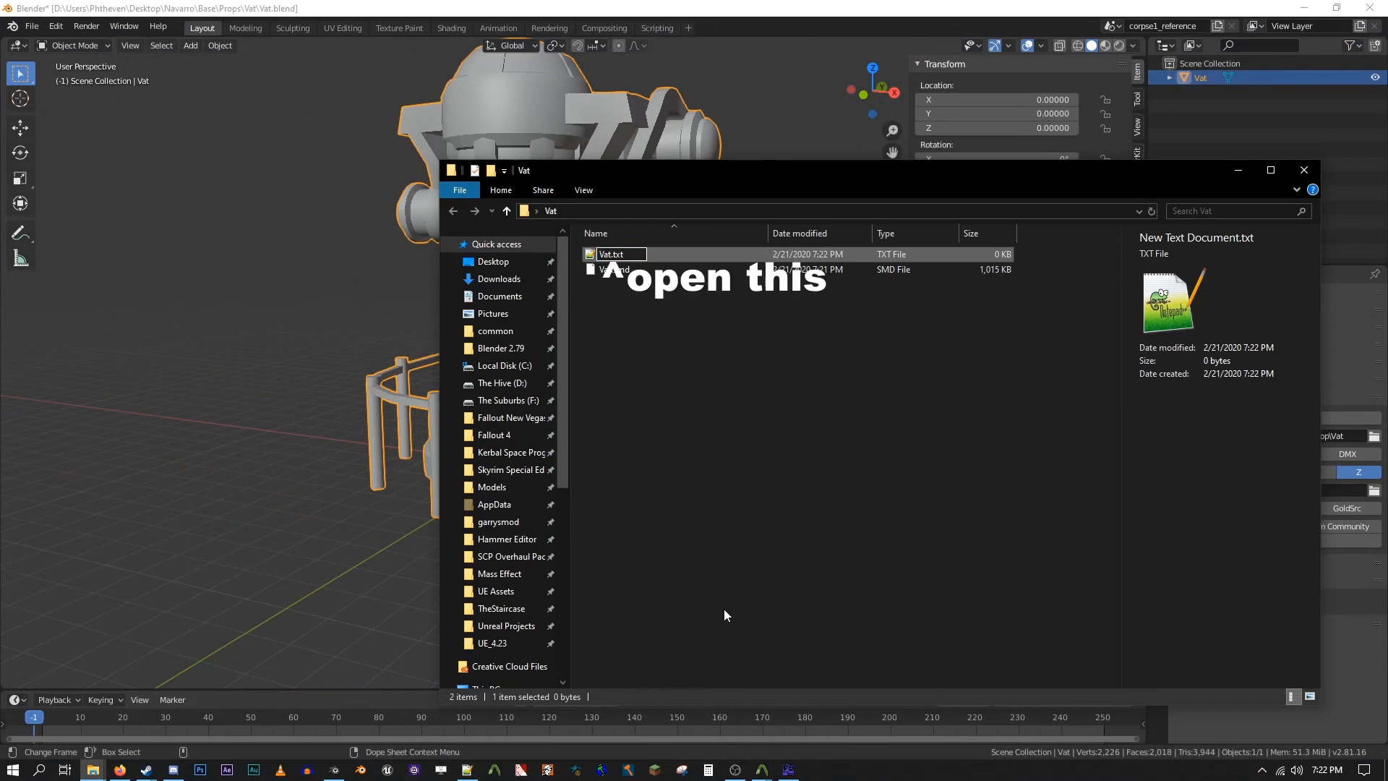
pyautogui.press('Delete')
pyautogui.press('Delete')
pyautogui.press('Delete')
pyautogui.press('Delete')
pyautogui.write('.qc')
pyautogui.press('Return')
pyautogui.press('Return')
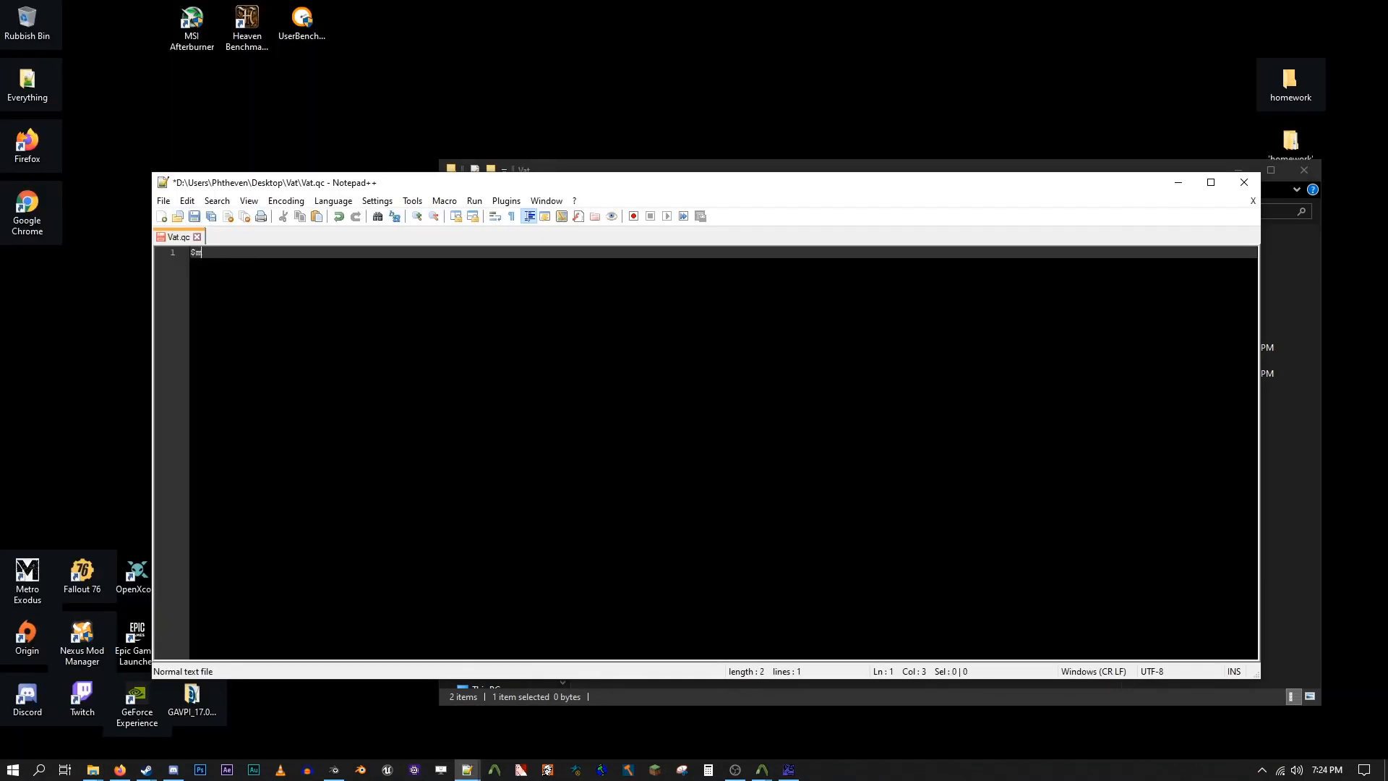
# Step: Write the QC lines $modelname "Props\Vat.mdl" and $body vatbody "Vat.smd"
pyautogui.write('odelname')
pyautogui.press('Tab')
pyautogui.press('Tab')
pyautogui.write('"Props\\Vat.mdl"')
pyautogui.press('Return')
pyautogui.write('$body')
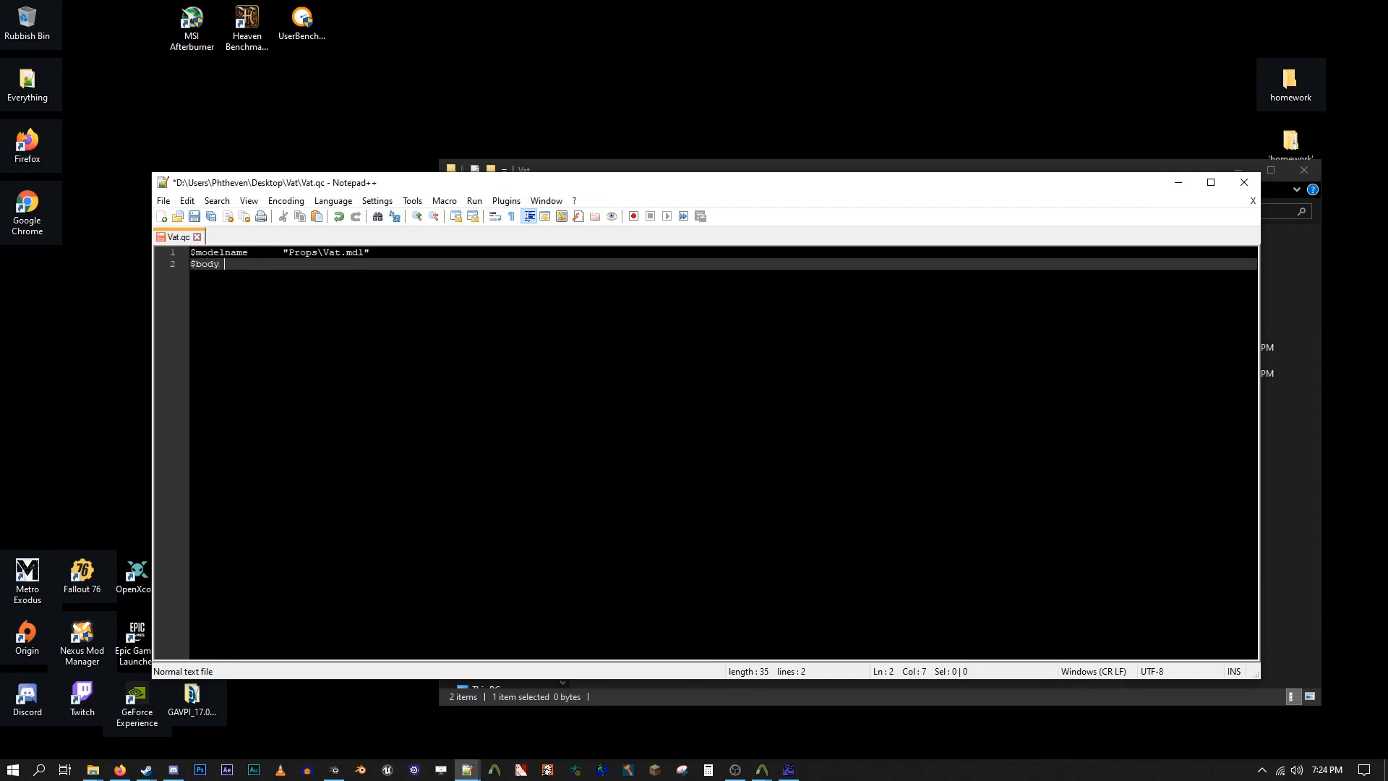
pyautogui.write(' vatbody\t"Vat.smd"')
pyautogui.press('Return')
# Step: Add a $surfaceprop line set to metal and a $cdmaterials line set to "Props\"
pyautogui.write('$surfaceprop')
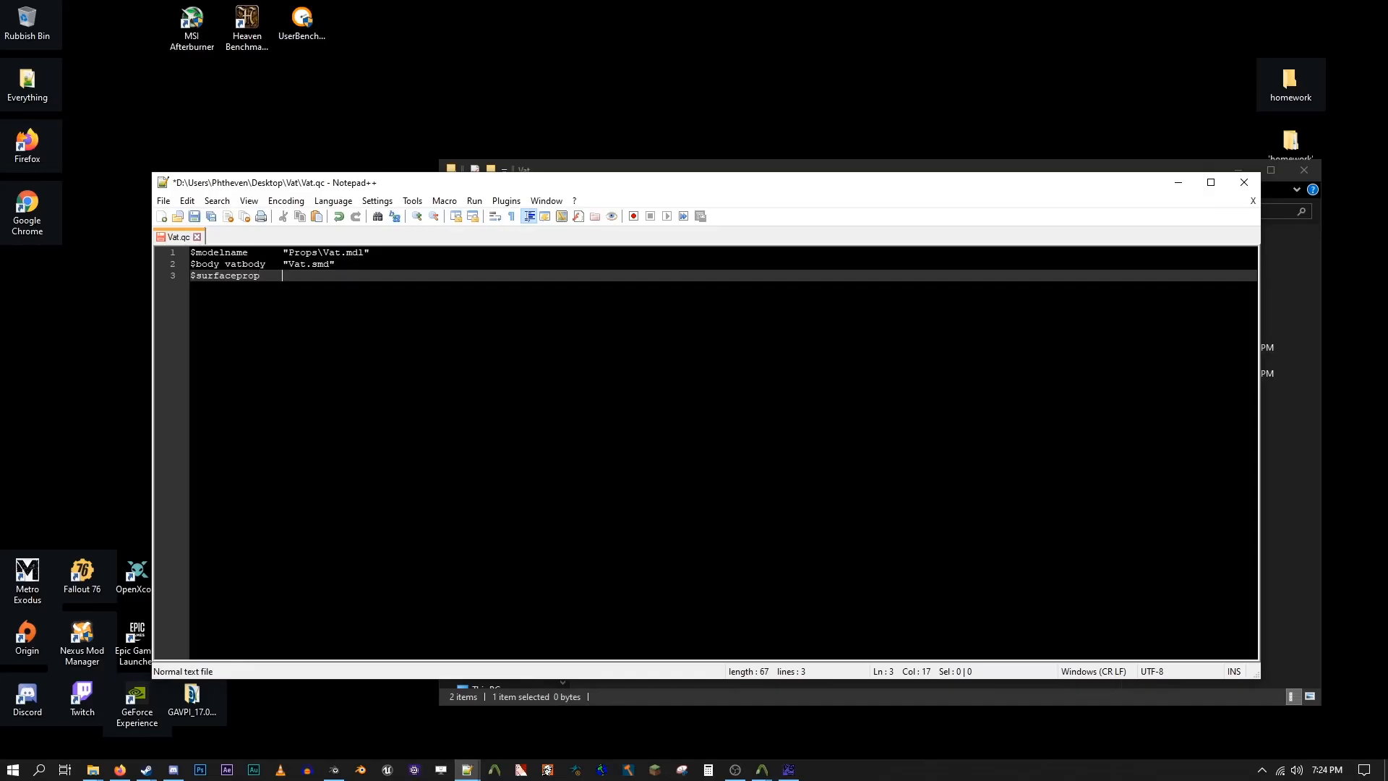
pyautogui.write('metal')
pyautogui.press('Return')
pyautogui.write('$')
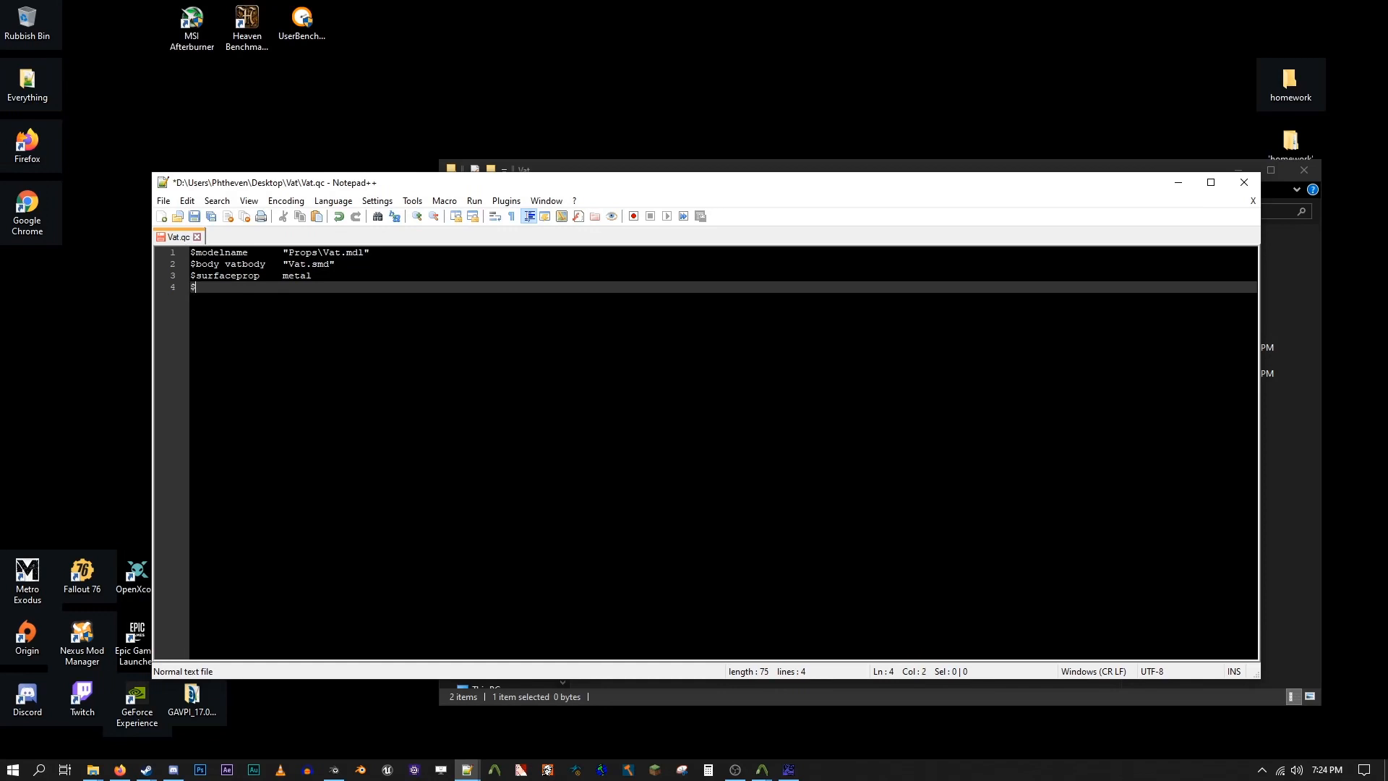
pyautogui.write('cdmaterials\t"Props\\')
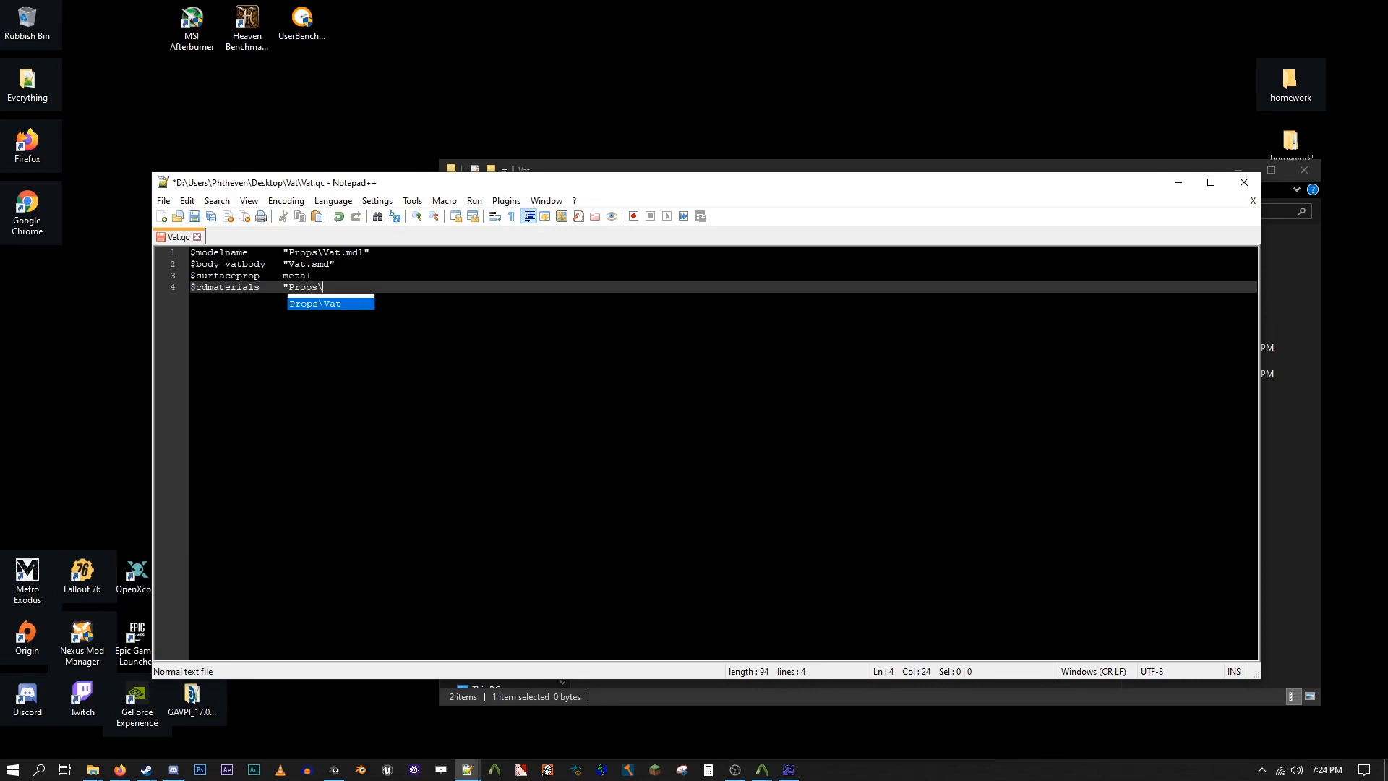
pyautogui.write('"')
pyautogui.press('Return')
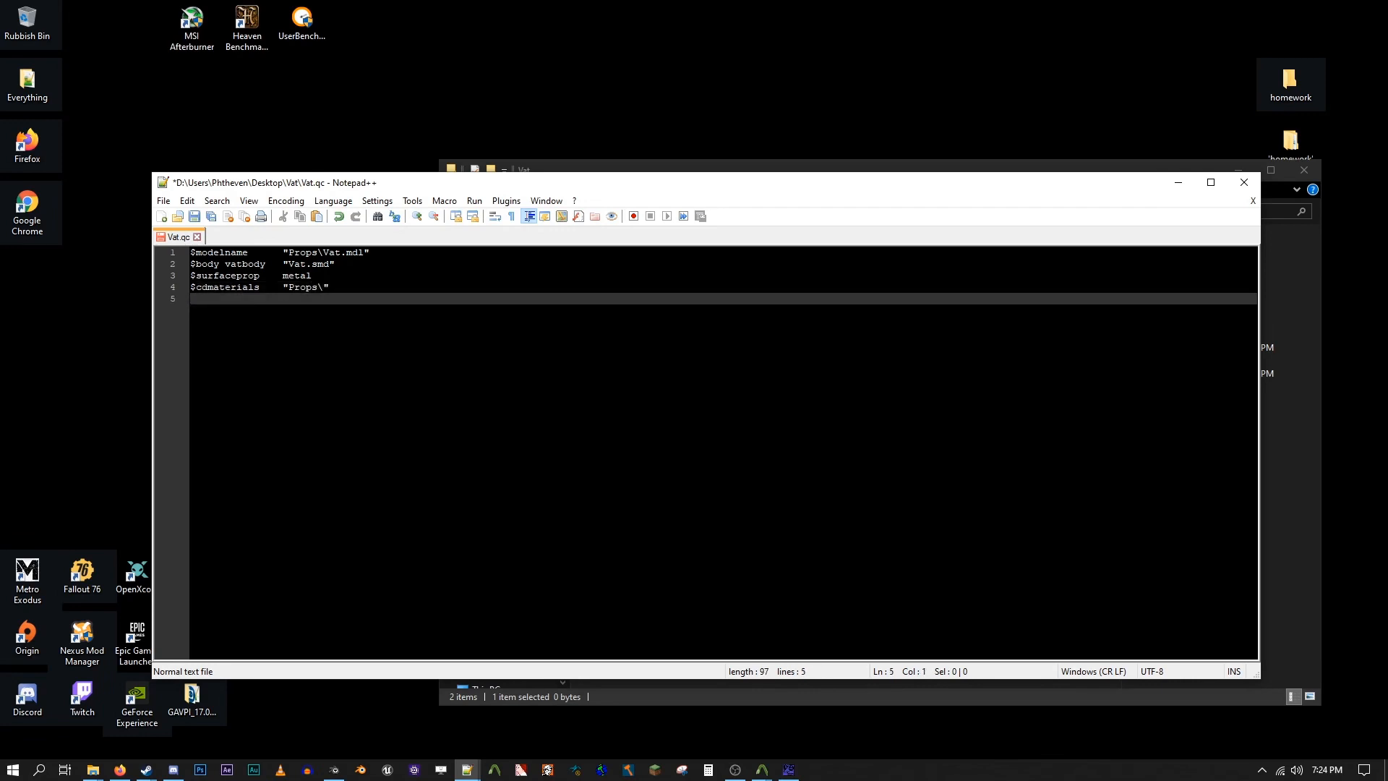
# Step: Add a $staticprop line and, after a blank line, $sequence idle "Vat.smd"
pyautogui.write('$s')
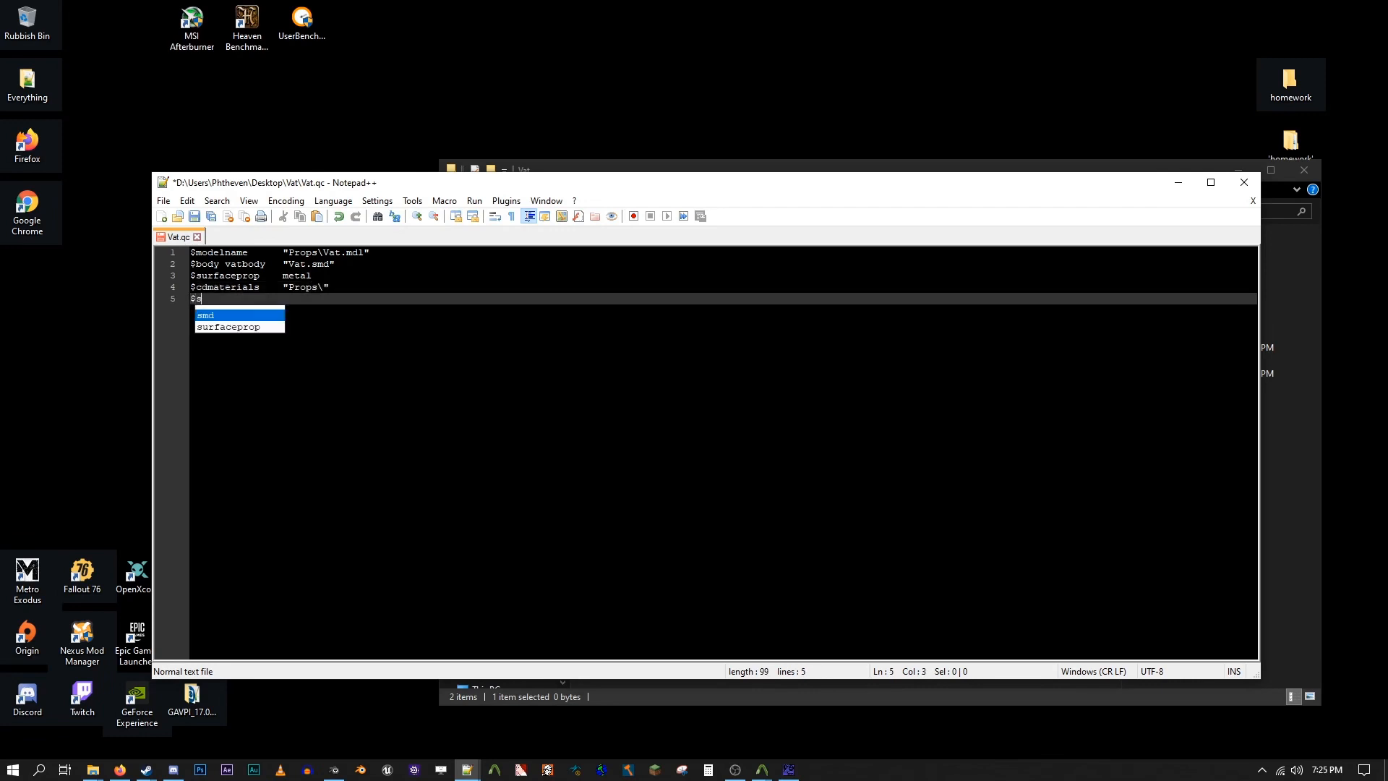
pyautogui.write('taticprop')
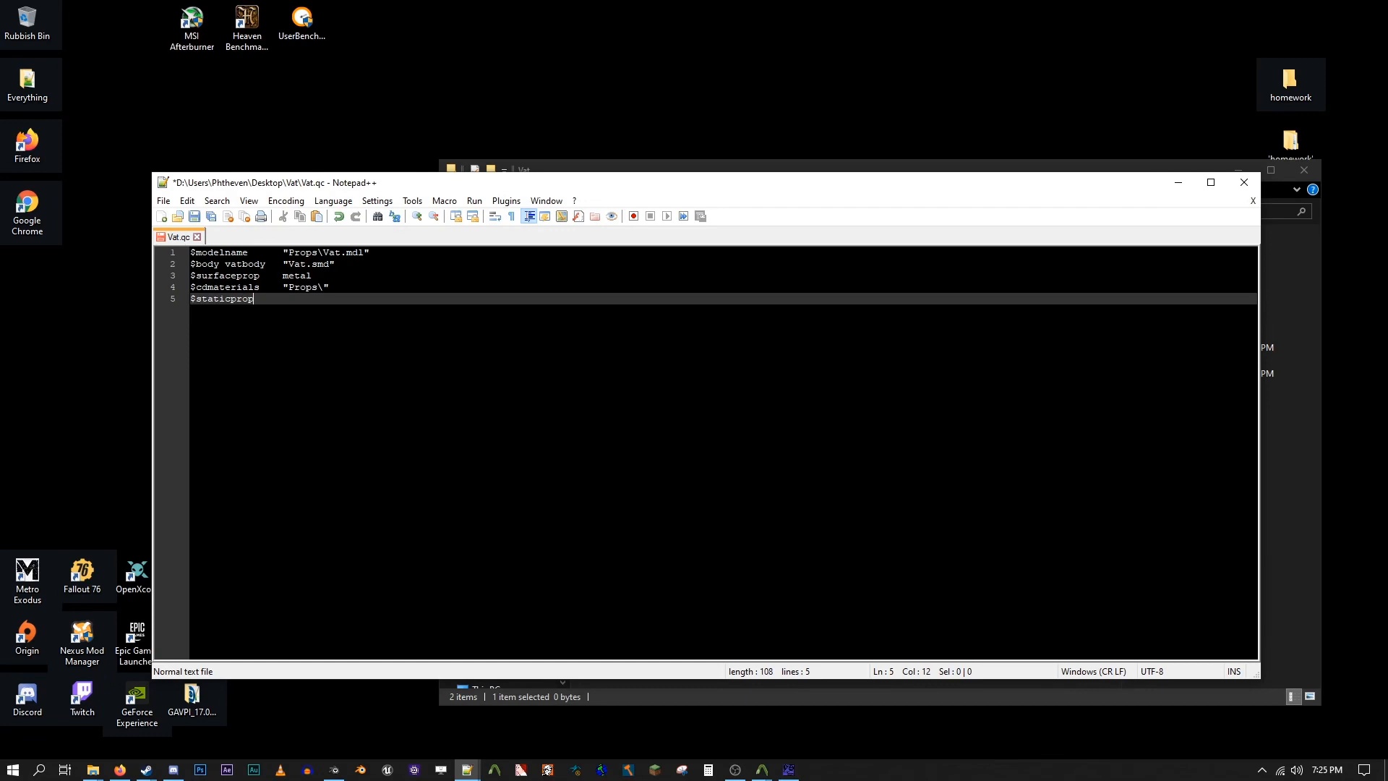
pyautogui.press('Return')
pyautogui.press('Return')
pyautogui.write('$')
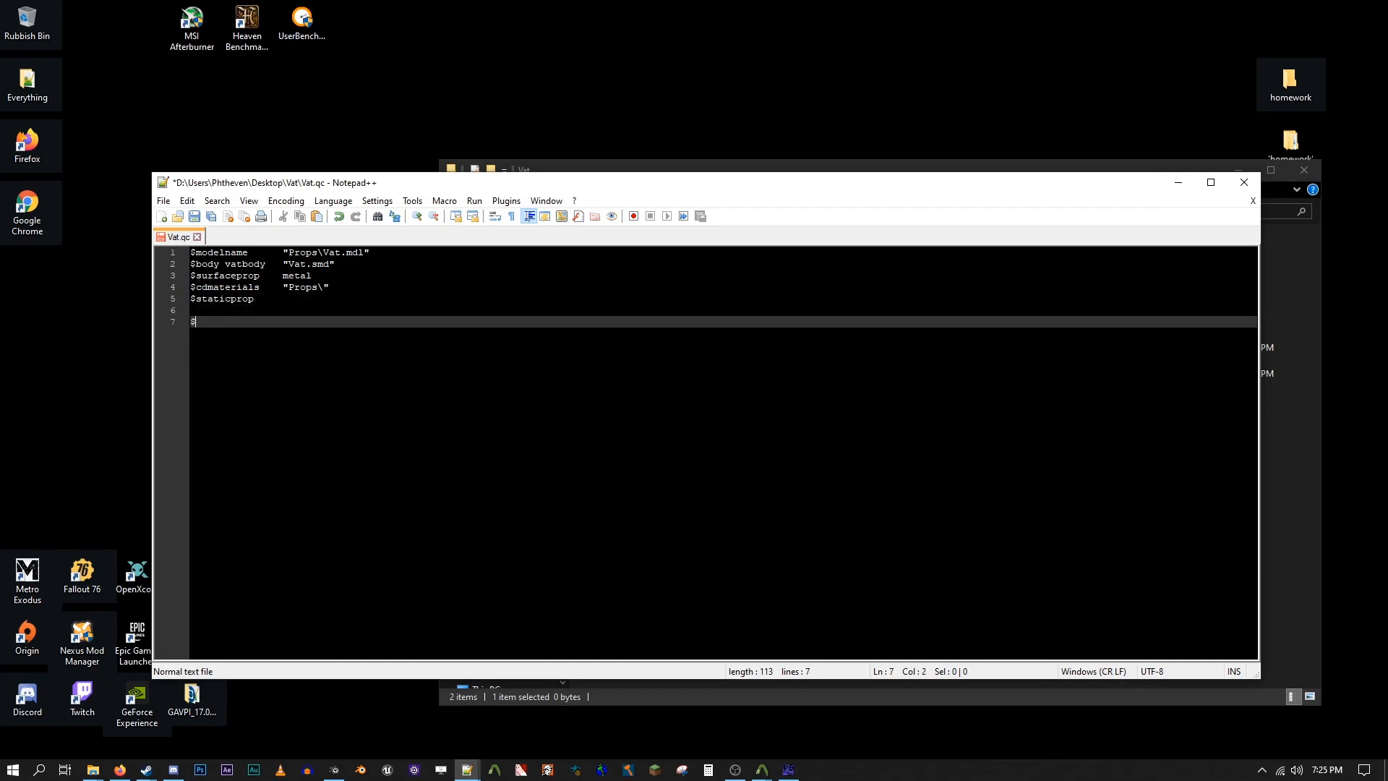
pyautogui.write('sequence idle "vat')
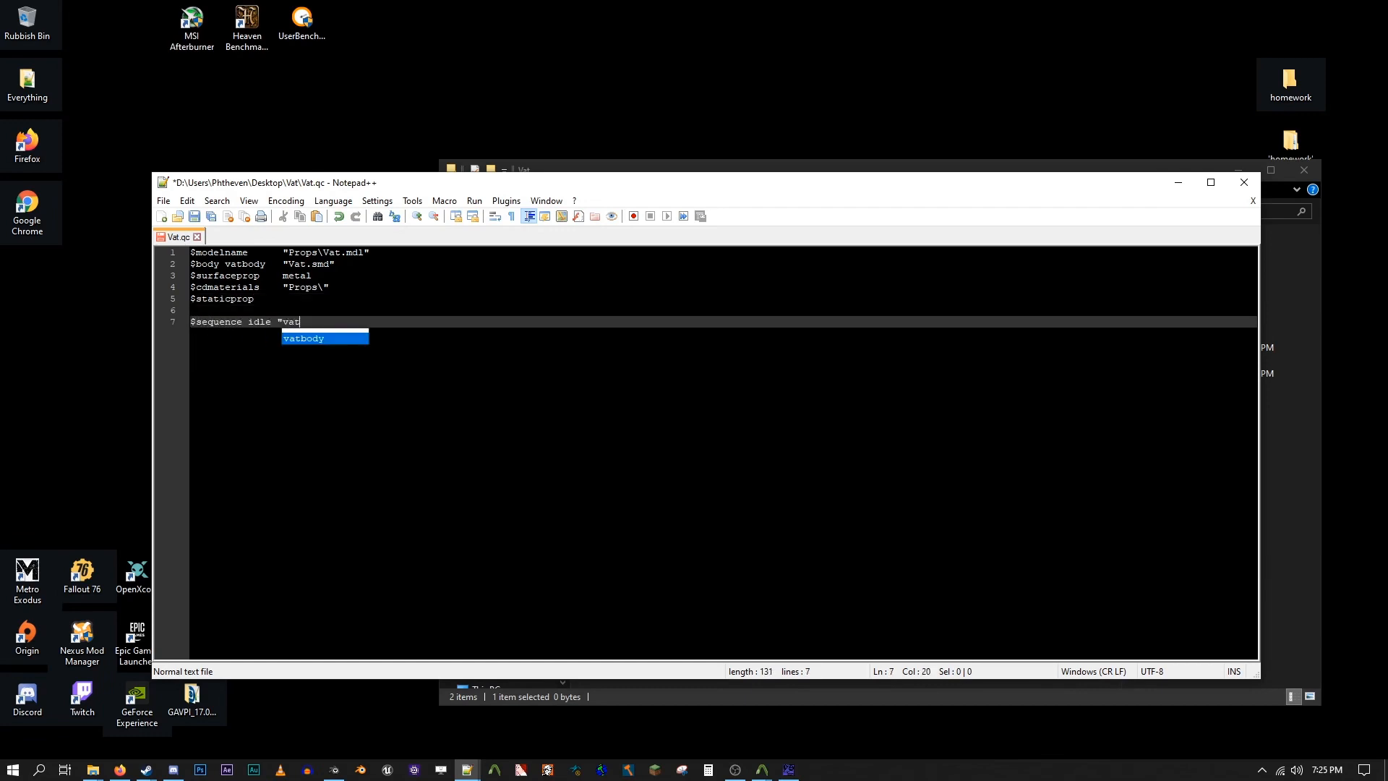
pyautogui.write('.smd"')
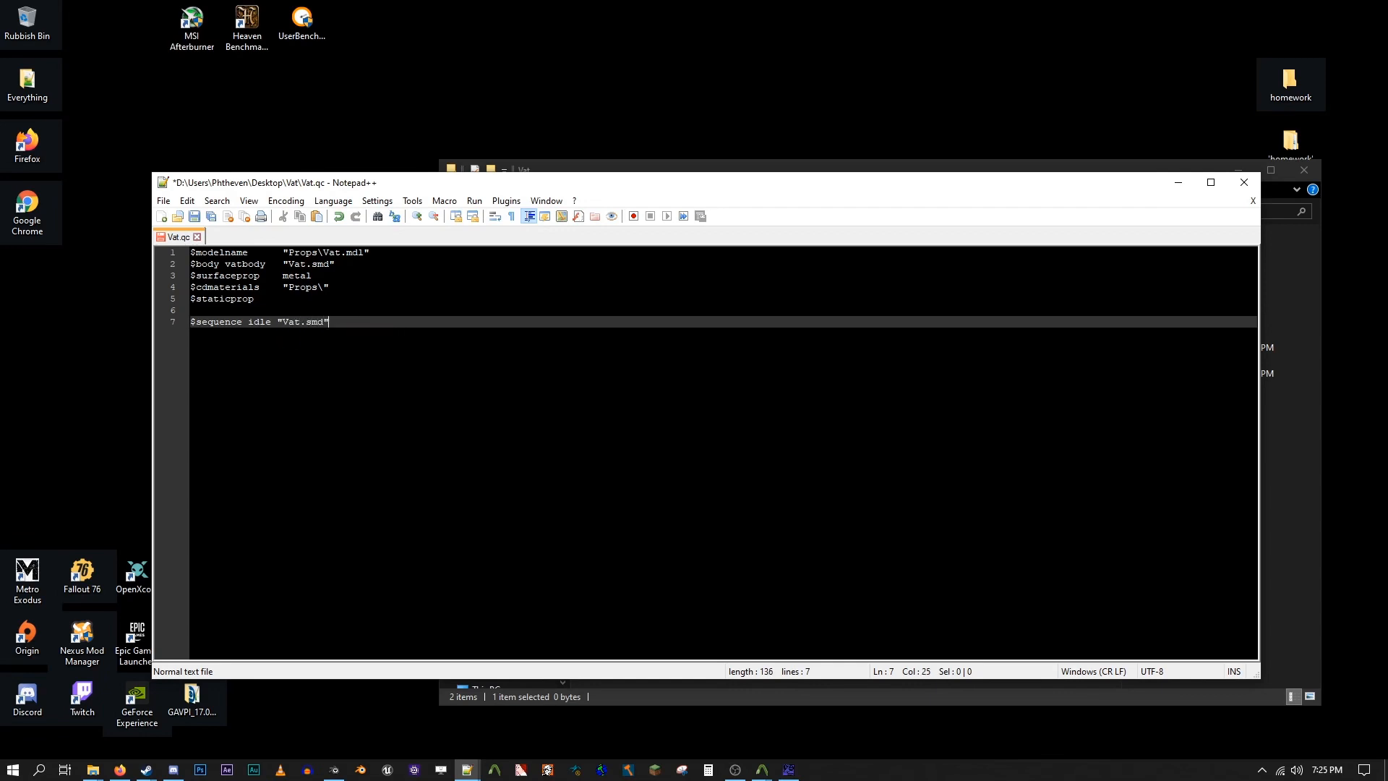
pyautogui.press('Return')
pyautogui.press('Return')
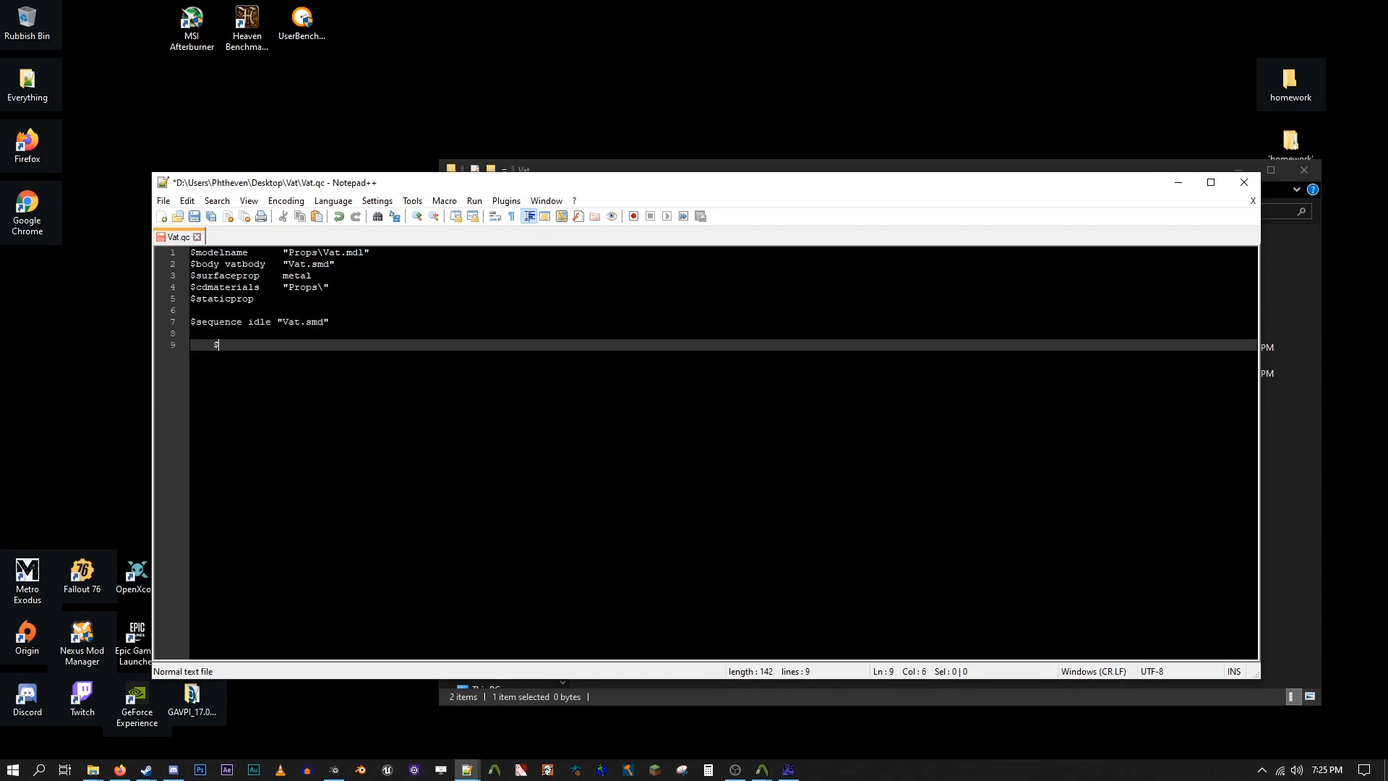
# Step: Add an indented $collisionmodel "Vat.smd" line below the sequence, followed by a pair of curly braces
pyautogui.write('$collisionmodel "Vat.smd"')
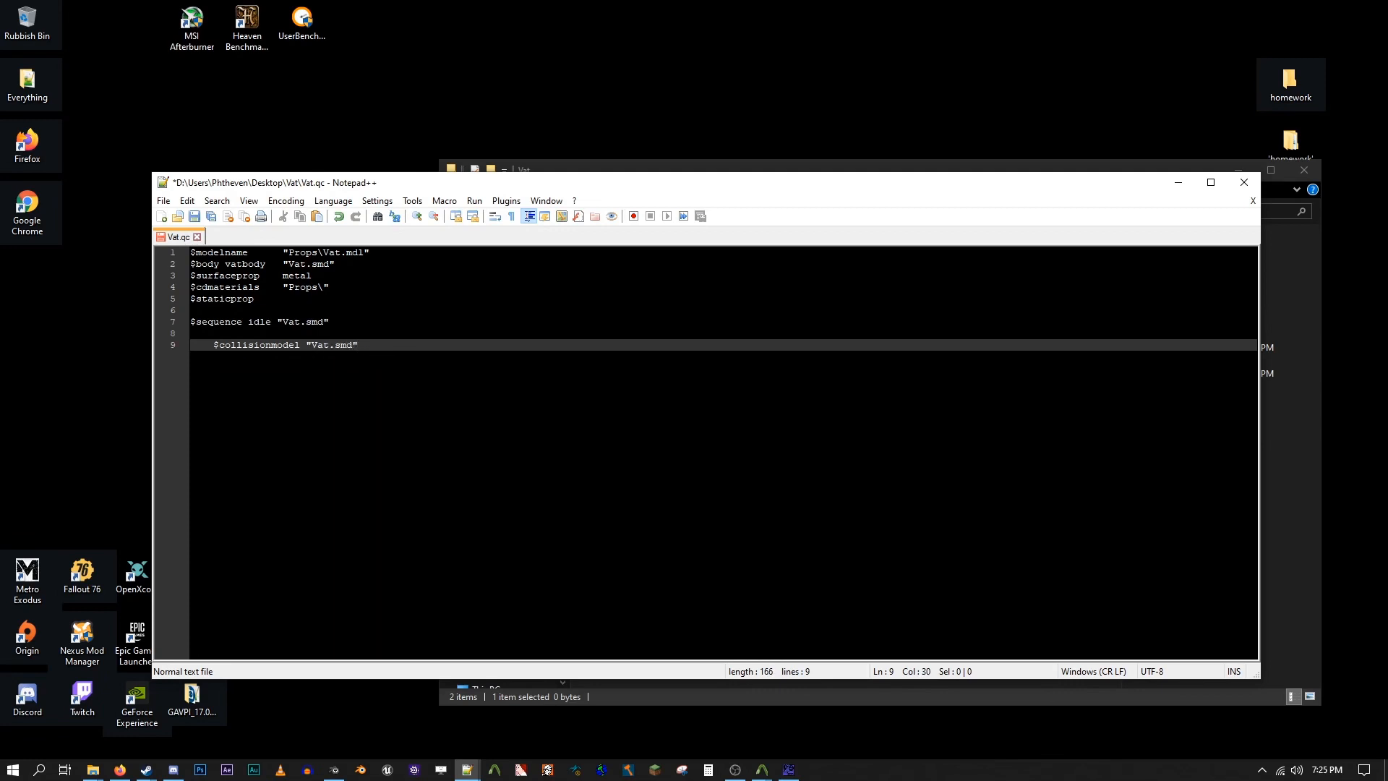
pyautogui.press('Return')
pyautogui.write('{')
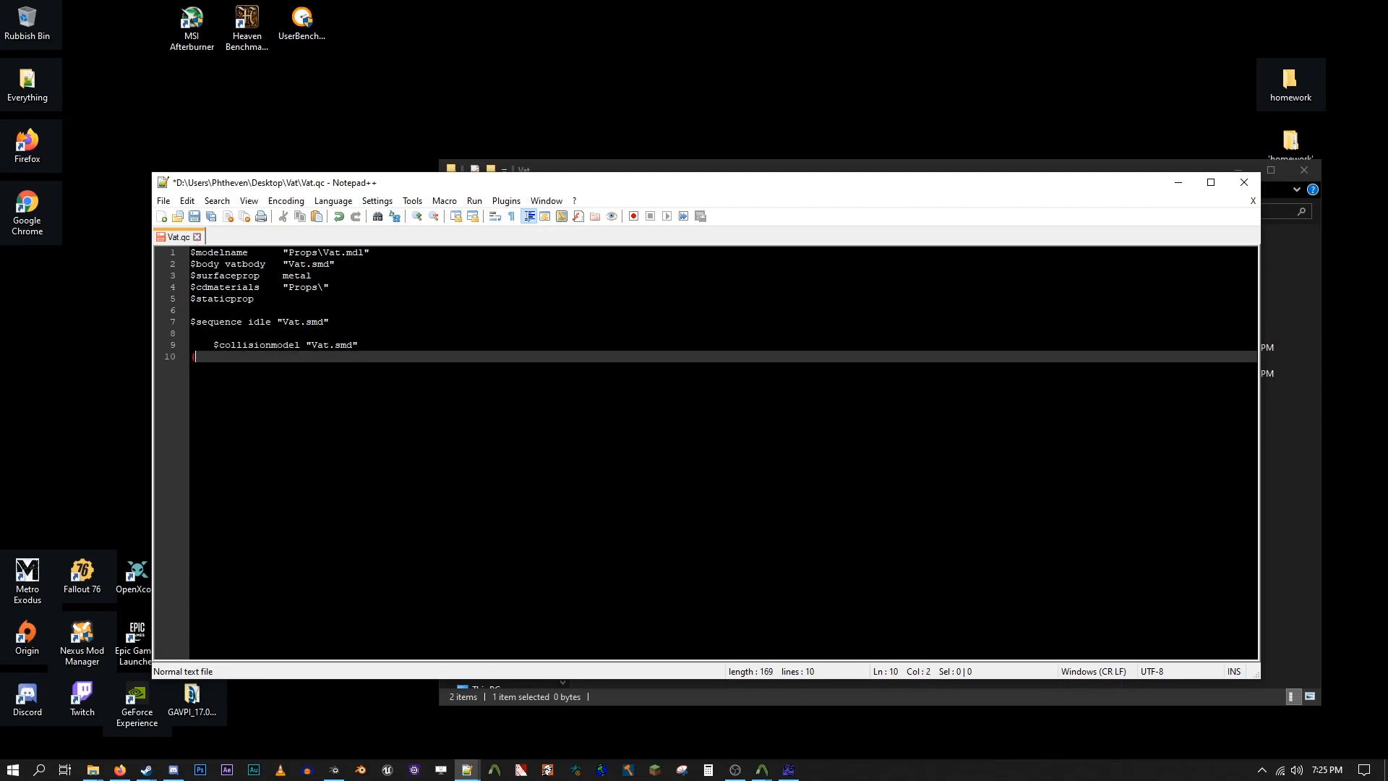
pyautogui.press('Return')
pyautogui.press('Return')
pyautogui.write('}')
pyautogui.press('Up')
# Step: Enter $mass "250" and $concave inside the collision model's braces and save Vat.qc
pyautogui.write('$')
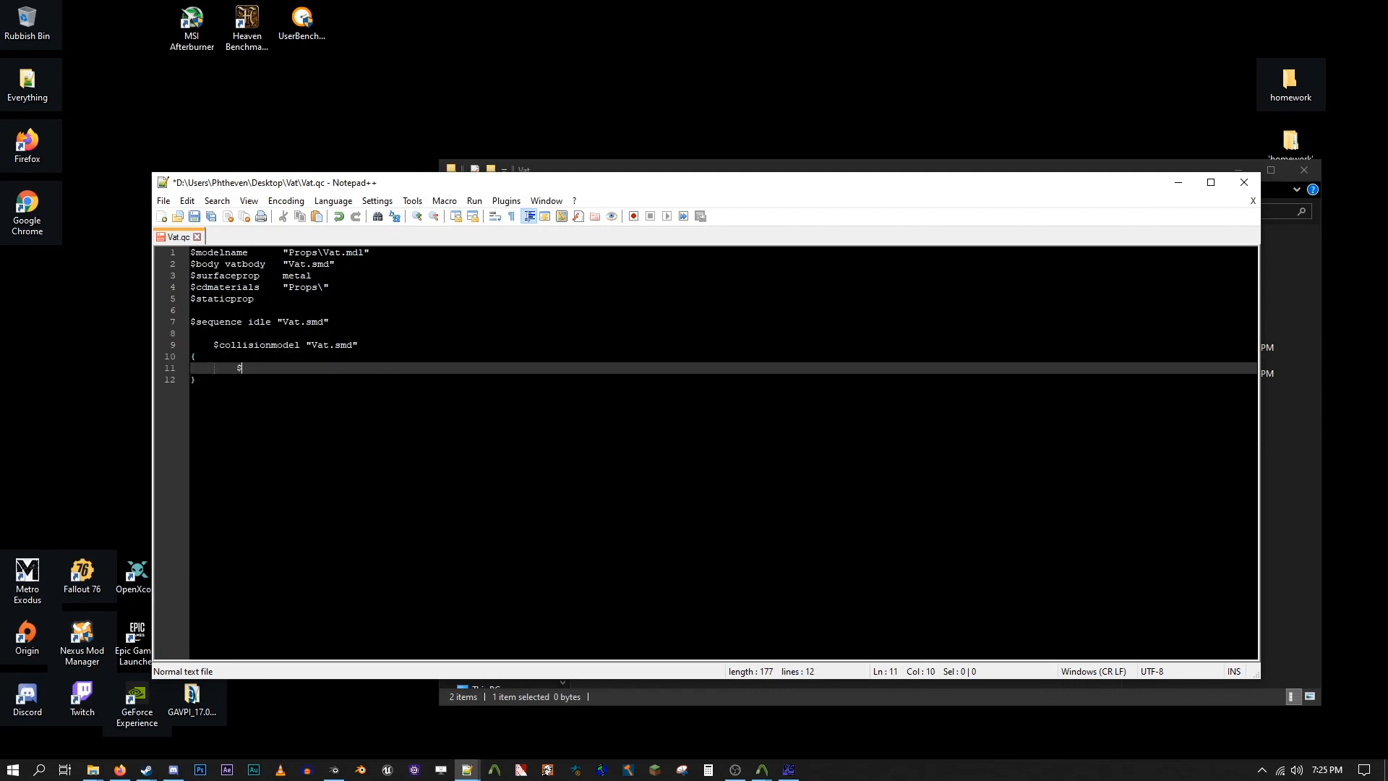
pyautogui.write('mass "2')
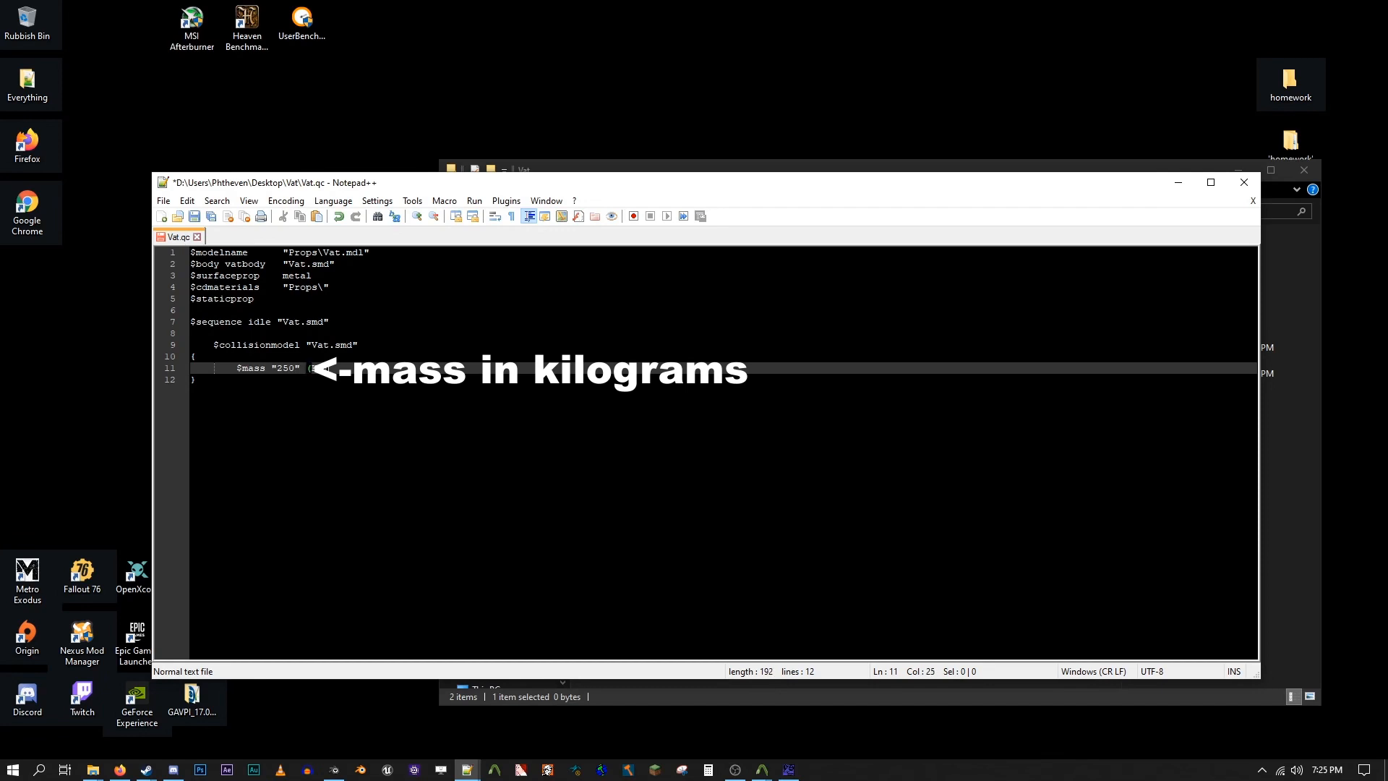
pyautogui.write('50"')
pyautogui.press('Return')
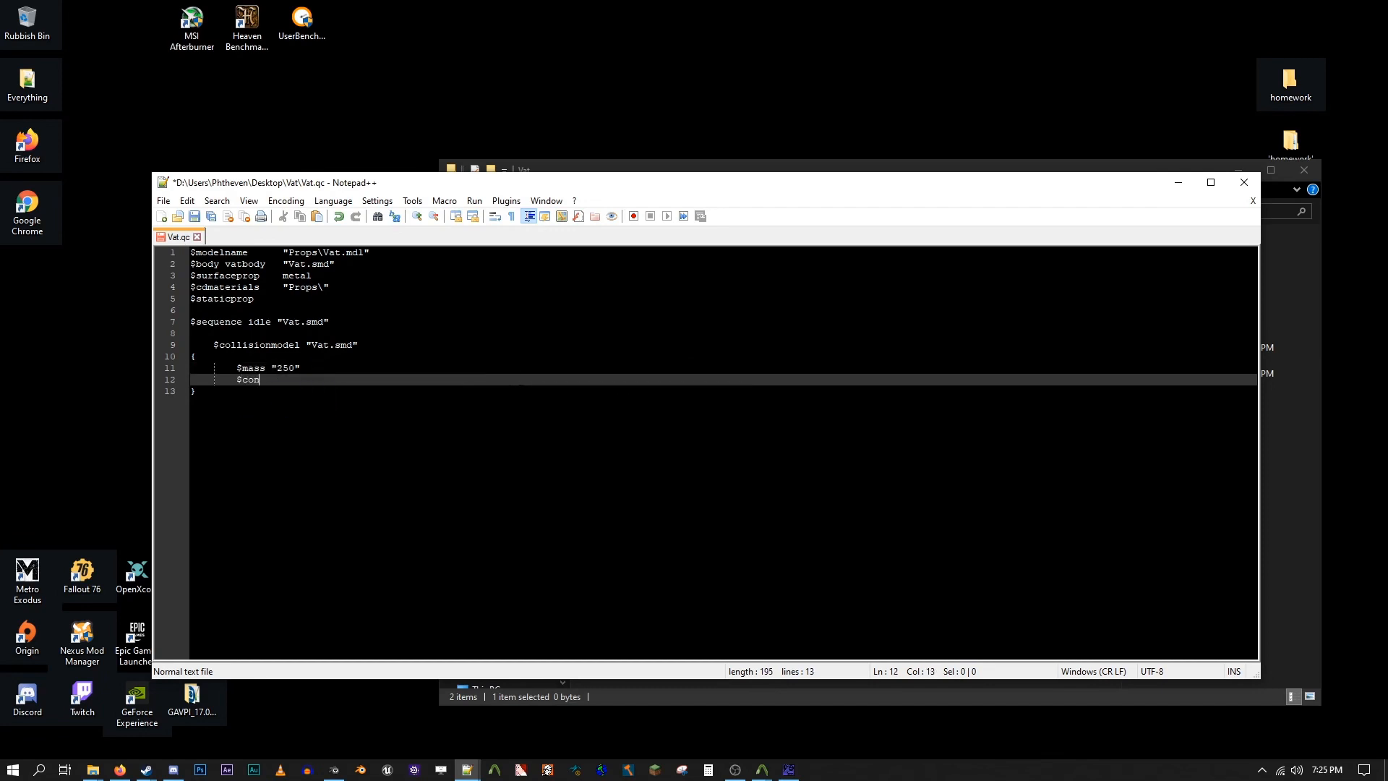
pyautogui.click(521, 391)
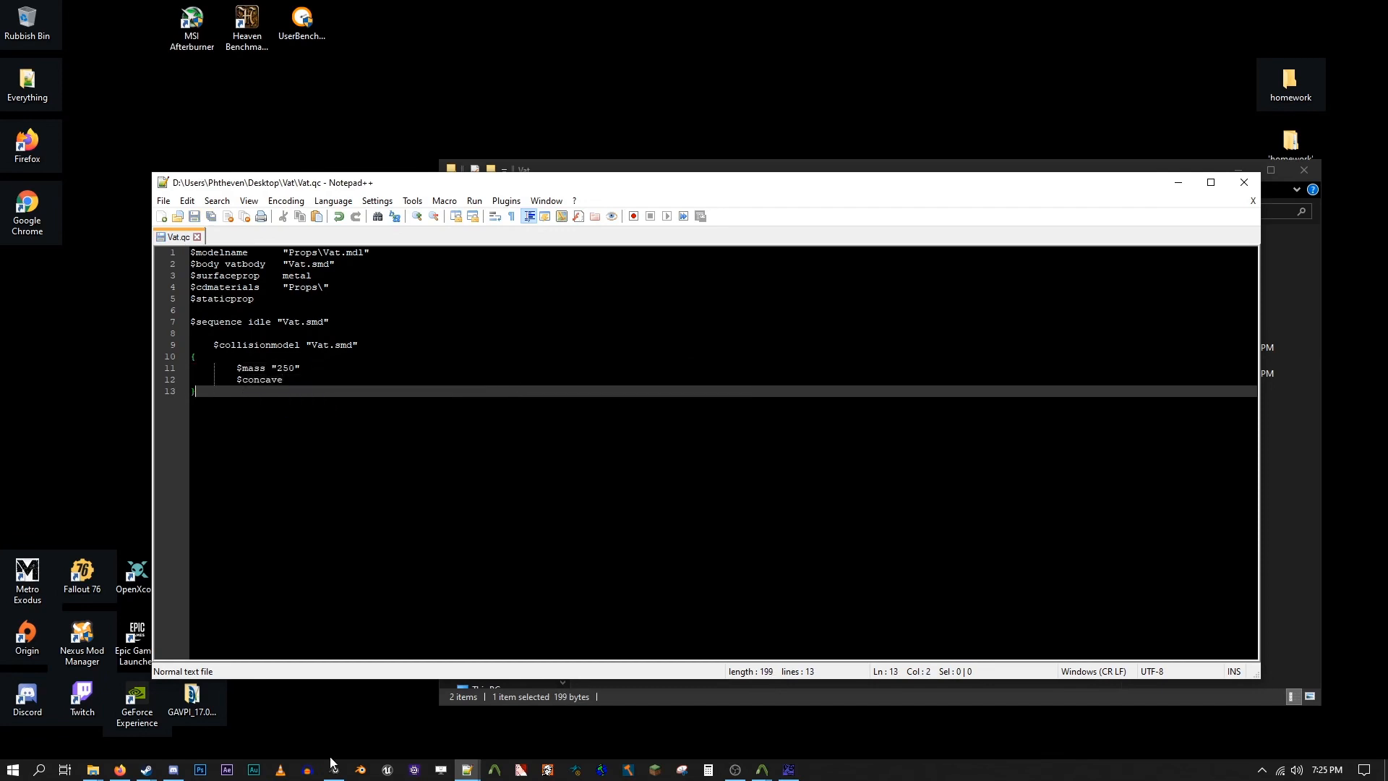
# Step: Switch to Blender, duplicate the vat in place, select the duplicate and hide the original Vat object
pyautogui.click(334, 769)
pyautogui.hotkey('shift', 'd')
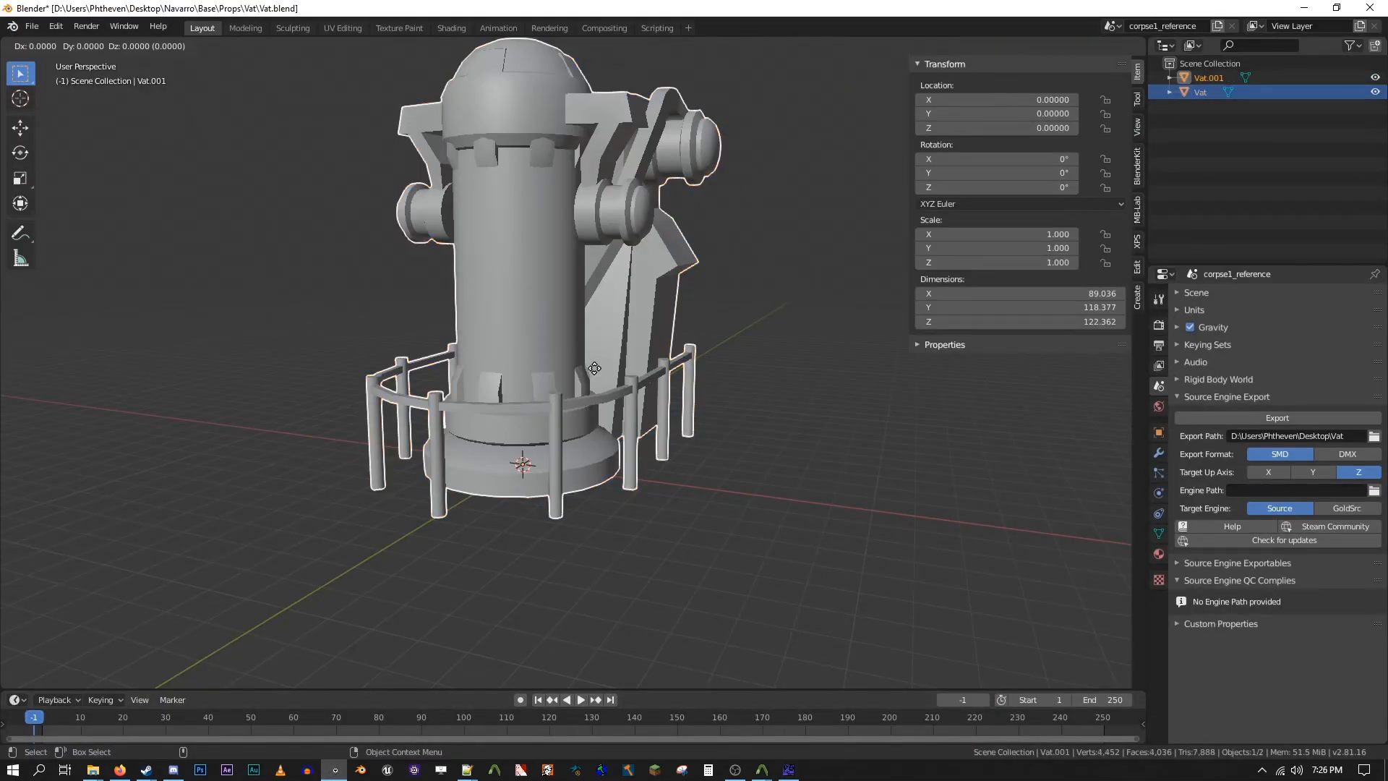
pyautogui.rightClick(601, 363)
pyautogui.click(1209, 81)
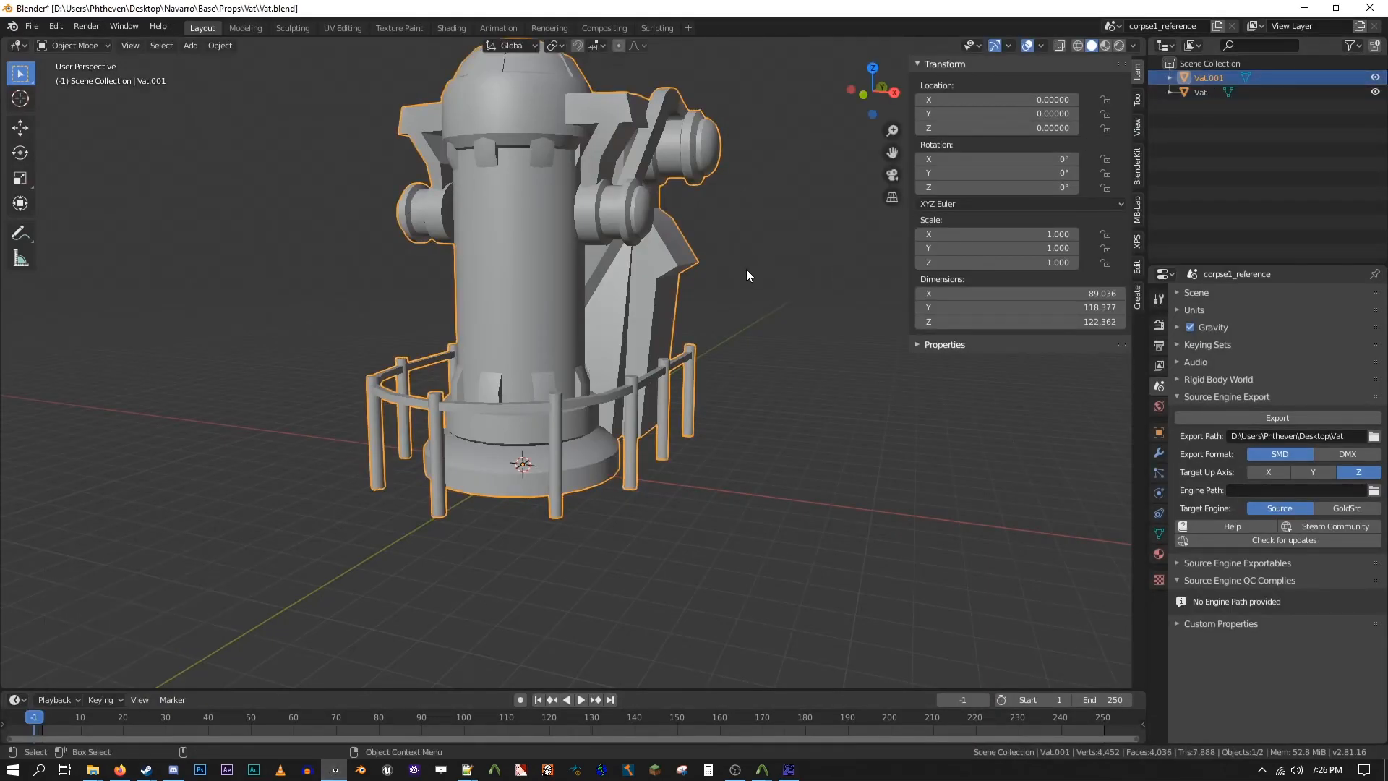
pyautogui.click(1375, 92)
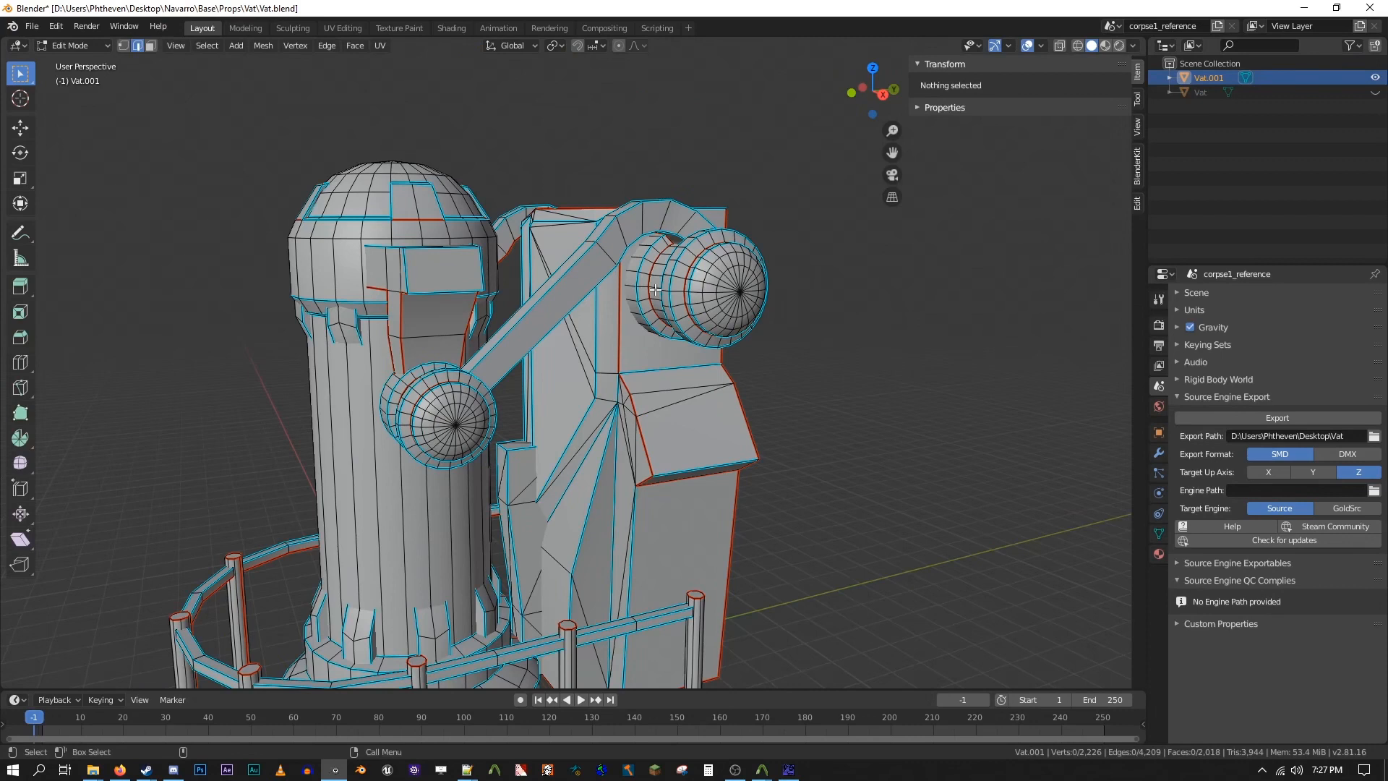
# Step: In the duplicate's mesh, split the edge loop where the slanted strut meets the curved arm to separate the two pieces
pyautogui.keyDown('alt'); pyautogui.click(606, 252); pyautogui.keyUp('alt')
pyautogui.keyDown('shift'); pyautogui.moveTo(616, 254); pyautogui.dragTo(609, 370, button='middle'); pyautogui.keyUp('shift')
pyautogui.scroll(3, 601, 359)
pyautogui.scroll(1, 602, 359)
pyautogui.hotkey('ctrl', 'e')
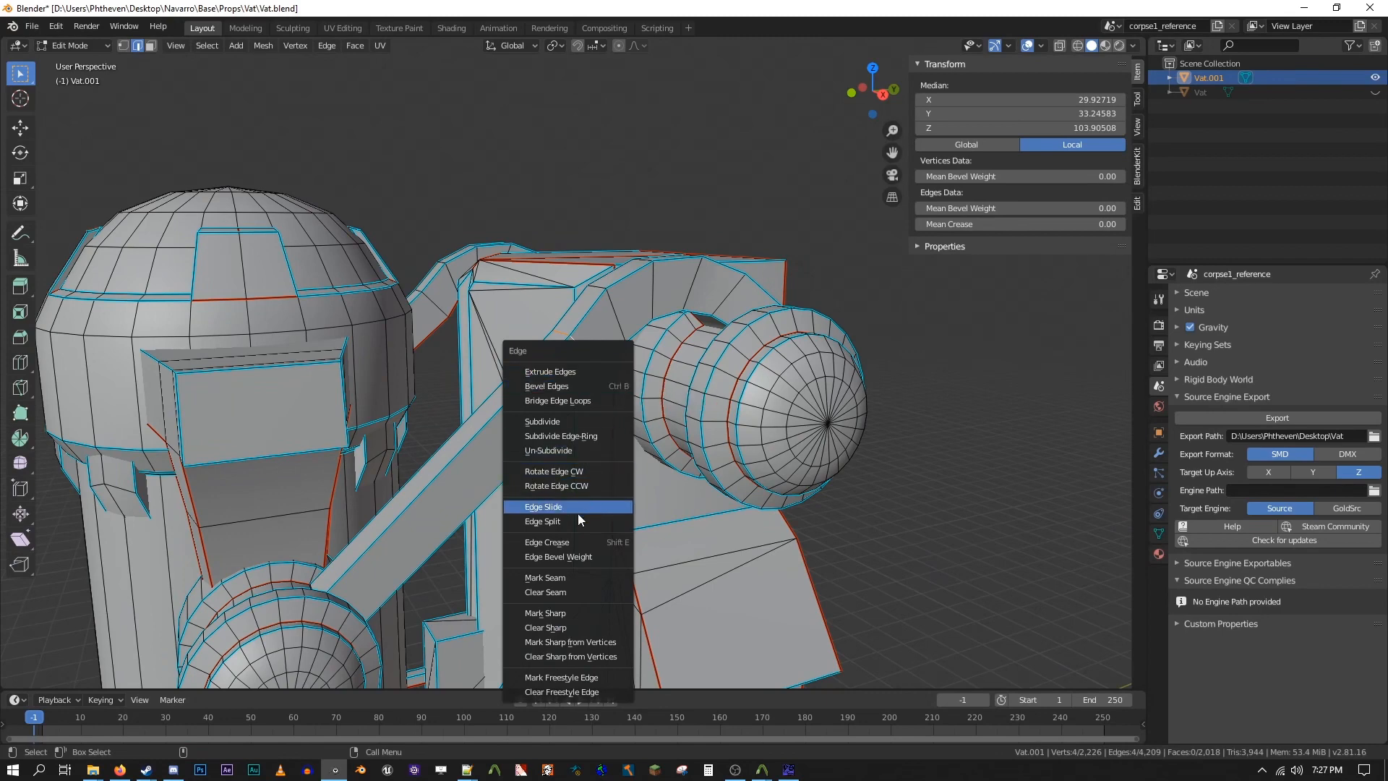
pyautogui.click(536, 522)
pyautogui.moveTo(536, 515); pyautogui.dragTo(530, 512, button='middle')
pyautogui.scroll(2, 530, 507)
pyautogui.press('g')
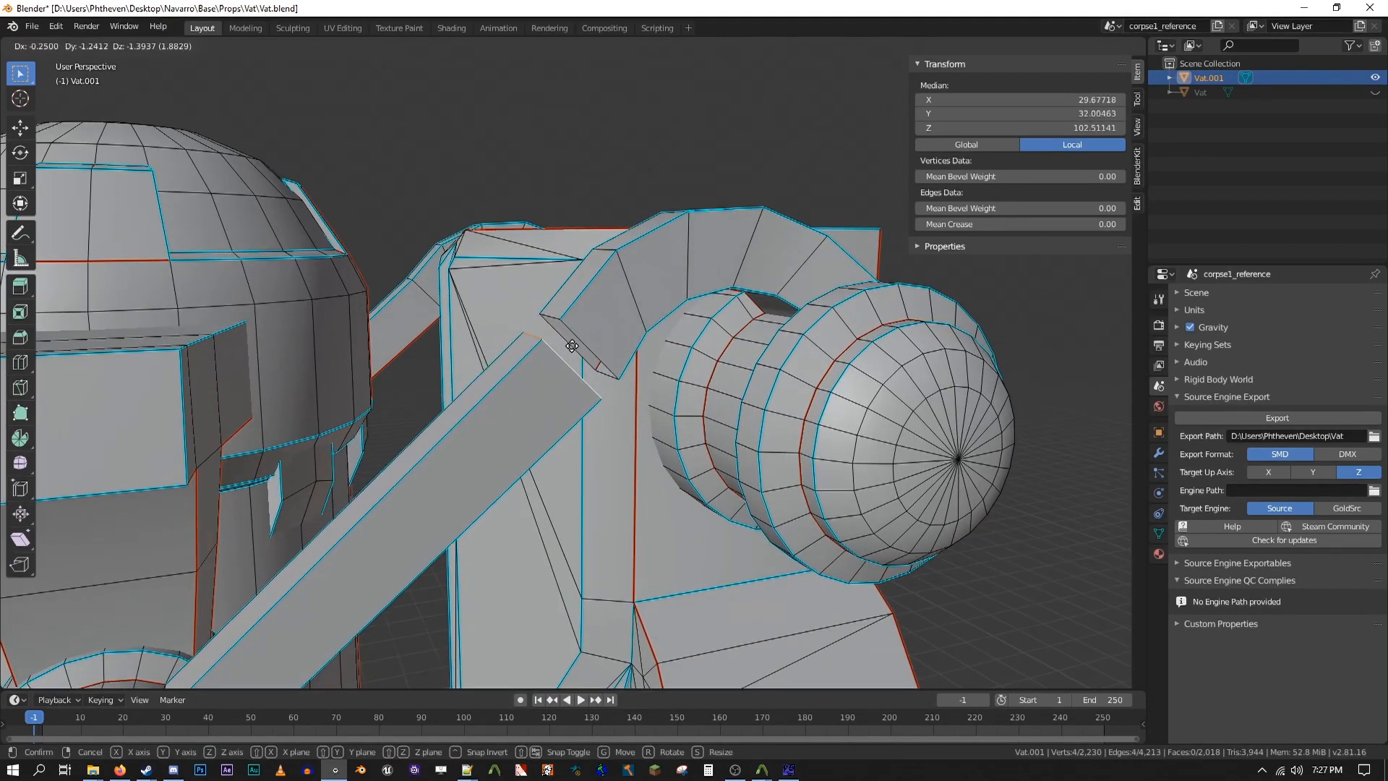
pyautogui.rightClick(518, 434)
pyautogui.scroll(-3, 517, 419)
# Step: Select all geometry linked to the slanted strut and apply Convex Hull to it
pyautogui.click(516, 402)
pyautogui.press('1')
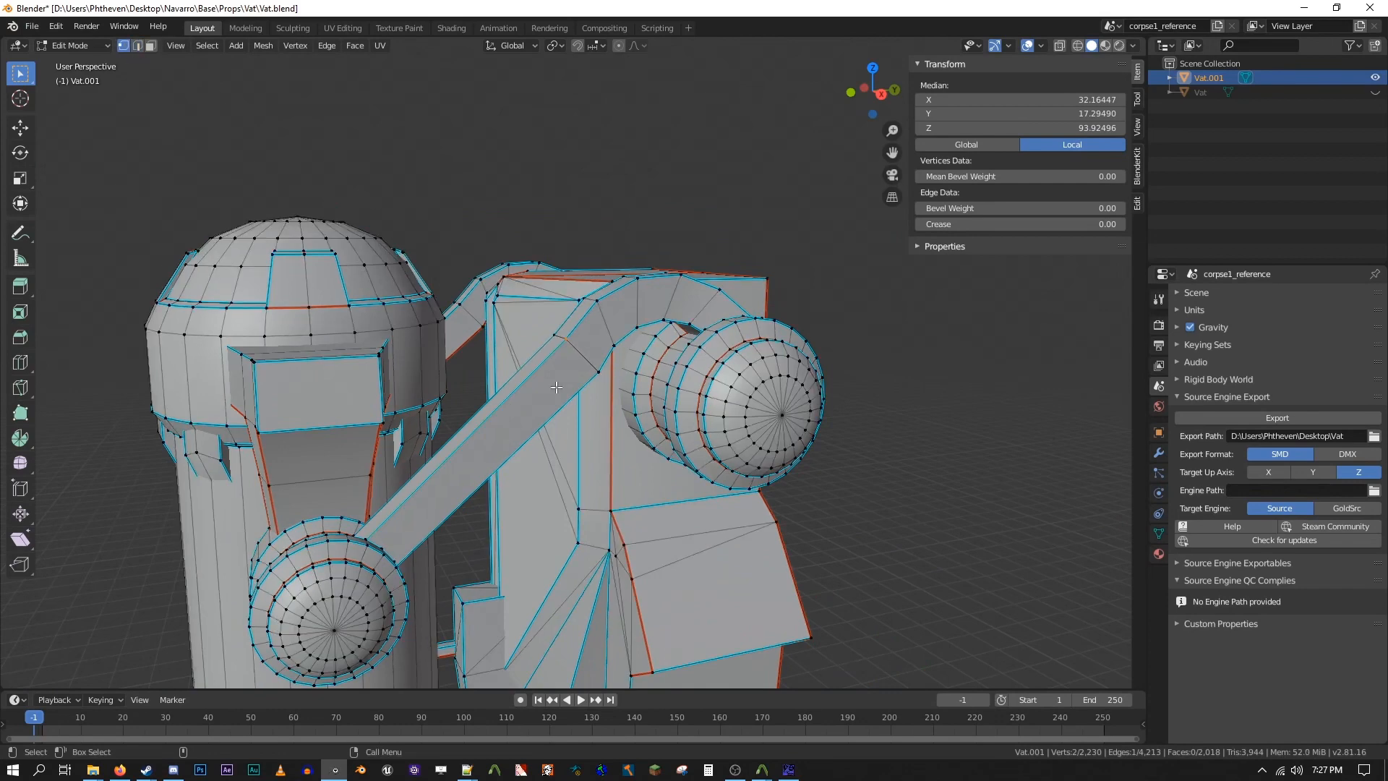
pyautogui.hotkey('ctrl', 'l')
pyautogui.keyDown('shift'); pyautogui.moveTo(571, 399); pyautogui.dragTo(595, 385, button='middle'); pyautogui.keyUp('shift')
pyautogui.press('F3')
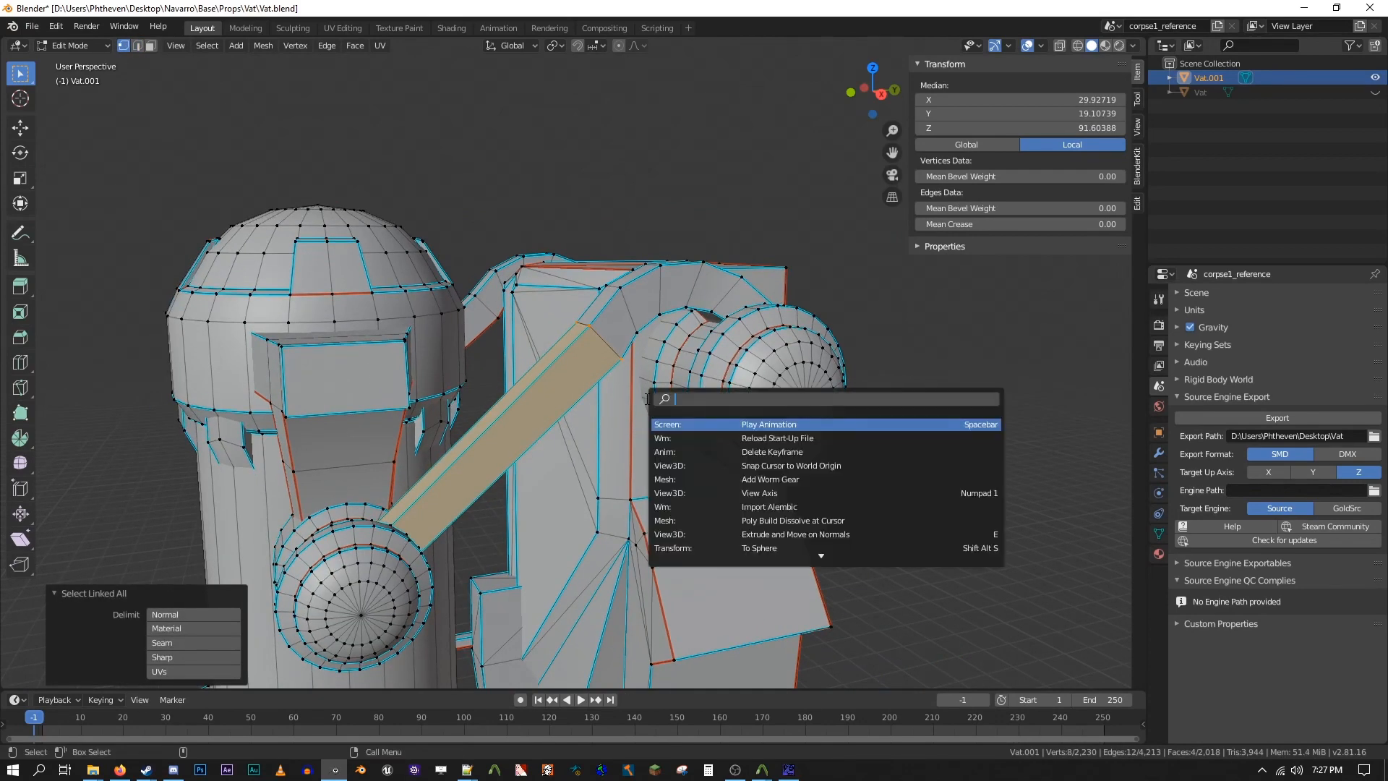
pyautogui.write('convex')
pyautogui.press('Return')
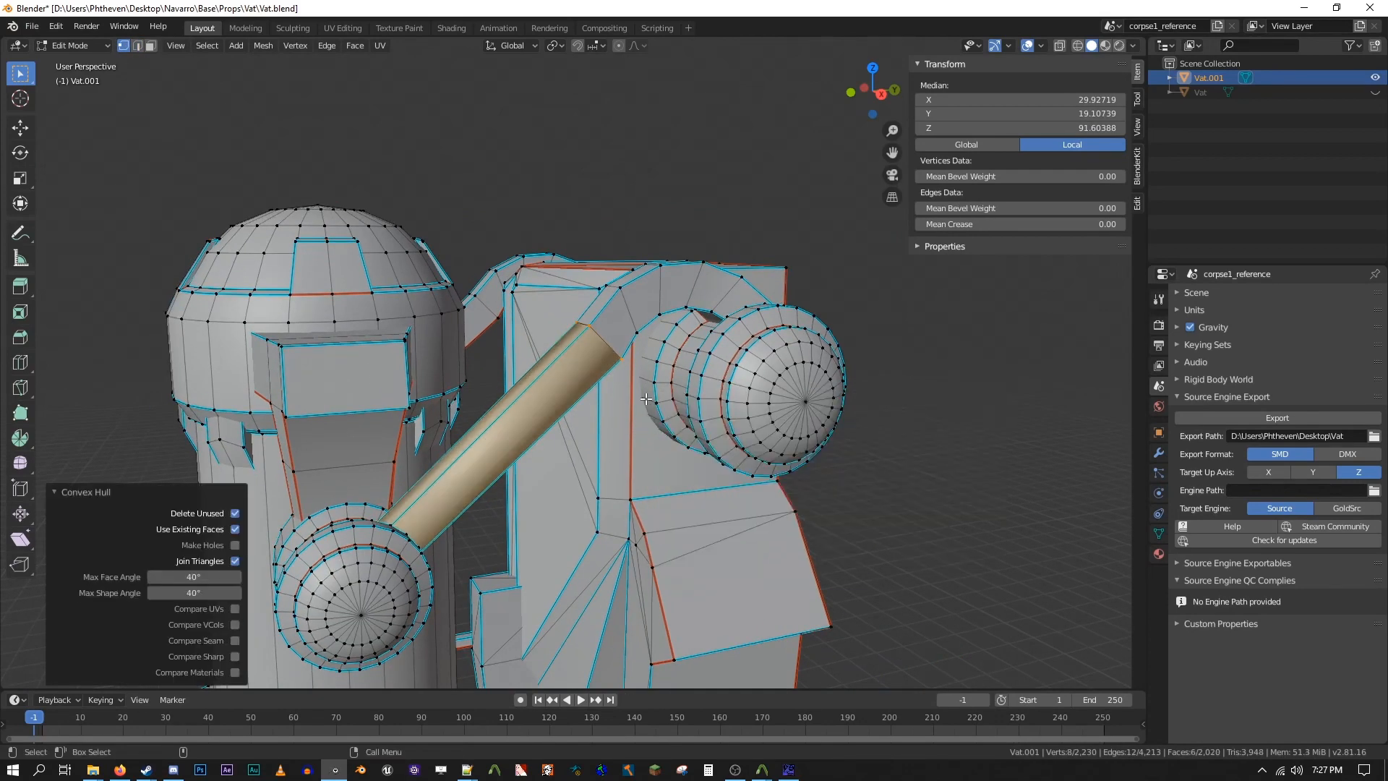
# Step: Isolate the slanted strut to inspect its geometry all around, then reveal the hidden mesh parts again
pyautogui.hotkey('ctrl', 'i')
pyautogui.press('h')
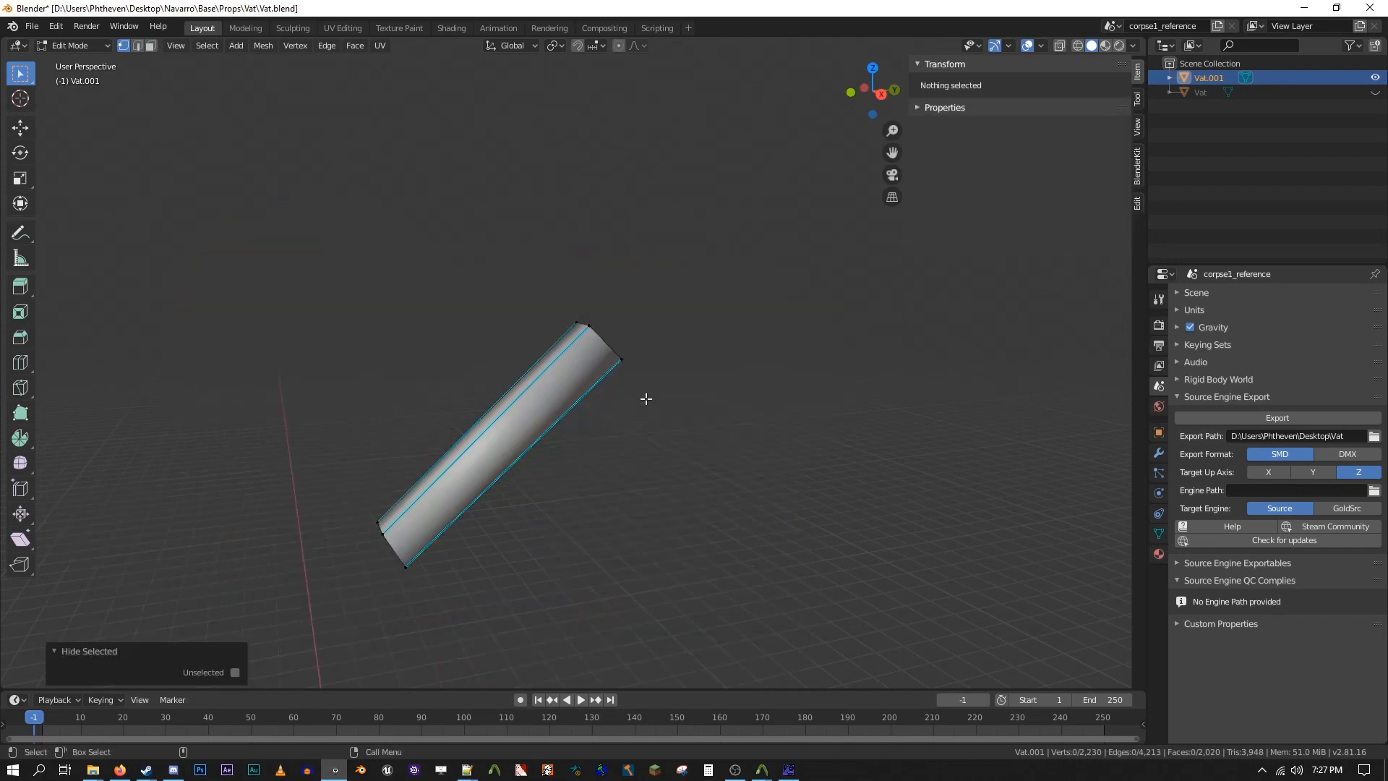
pyautogui.moveTo(648, 397); pyautogui.dragTo(550, 405, button='middle')
pyautogui.hotkey('alt', 'h')
# Step: Apply Convex Hull to two more linked pieces of the vat's arm assembly, one at a time
pyautogui.click(566, 330)
pyautogui.hotkey('ctrl', 'l')
pyautogui.press('F3')
pyautogui.press('Return')
pyautogui.click(595, 477)
pyautogui.moveTo(606, 472); pyautogui.dragTo(796, 391, button='middle')
pyautogui.click(212, 315)
pyautogui.hotkey('ctrl', 'l')
pyautogui.press('F3')
pyautogui.press('Return')
# Step: Select the linked geometry of the vat's central column and apply Convex Hull to it
pyautogui.moveTo(891, 384); pyautogui.dragTo(521, 434, button='middle')
pyautogui.click(471, 325)
pyautogui.hotkey('ctrl', 'l')
pyautogui.click(528, 442)
pyautogui.hotkey('ctrl', 'l')
pyautogui.scroll(-5, 509, 430)
pyautogui.click(588, 254)
pyautogui.hotkey('ctrl', 'l')
pyautogui.press('F3')
pyautogui.press('Return')
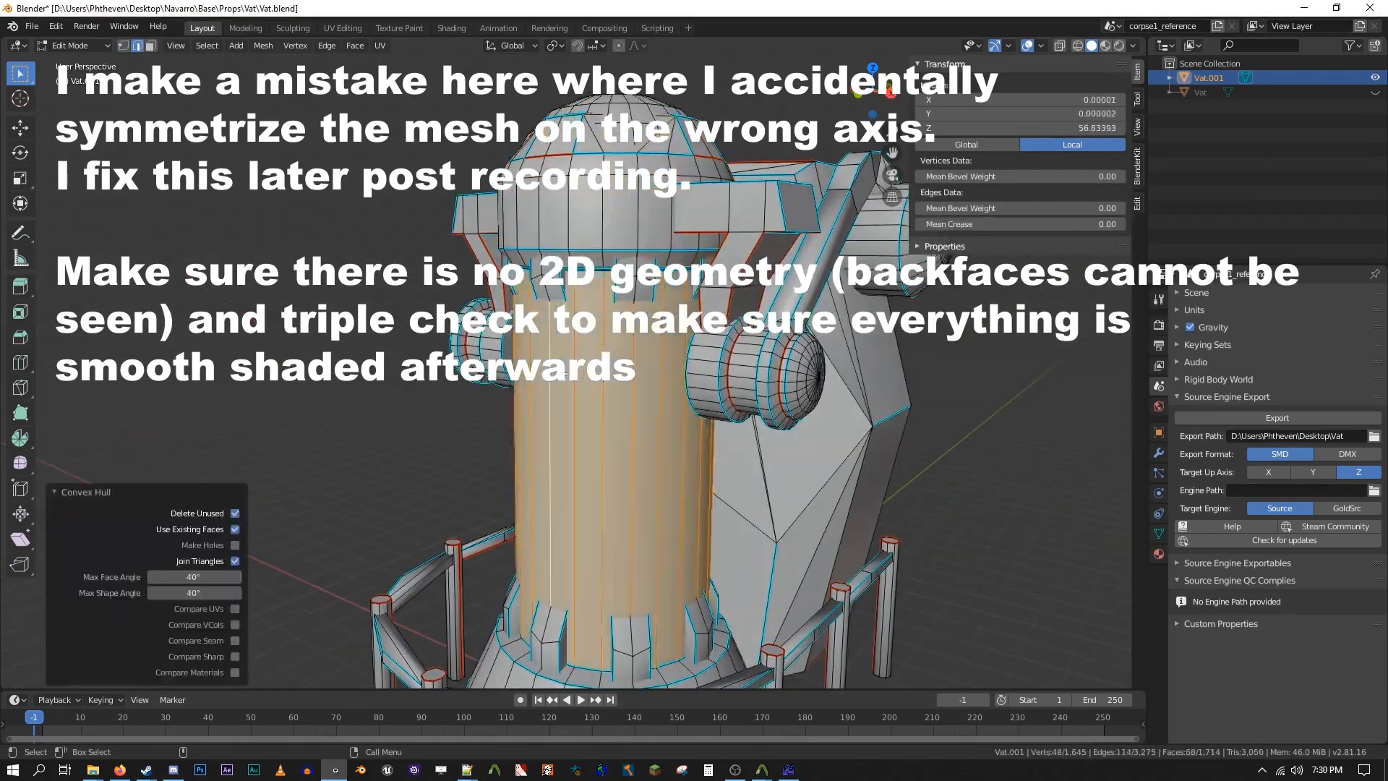
# Step: Apply Convex Hull to two further linked parts around the upper vat body, one at a time
pyautogui.click(581, 252)
pyautogui.hotkey('ctrl', 'l')
pyautogui.press('F3')
pyautogui.press('Return')
pyautogui.moveTo(580, 325); pyautogui.dragTo(694, 347, button='middle')
pyautogui.press('1')
pyautogui.click(610, 301)
pyautogui.hotkey('ctrl', 'l')
pyautogui.press('F3')
pyautogui.press('Return')
pyautogui.scroll(-3, 694, 376)
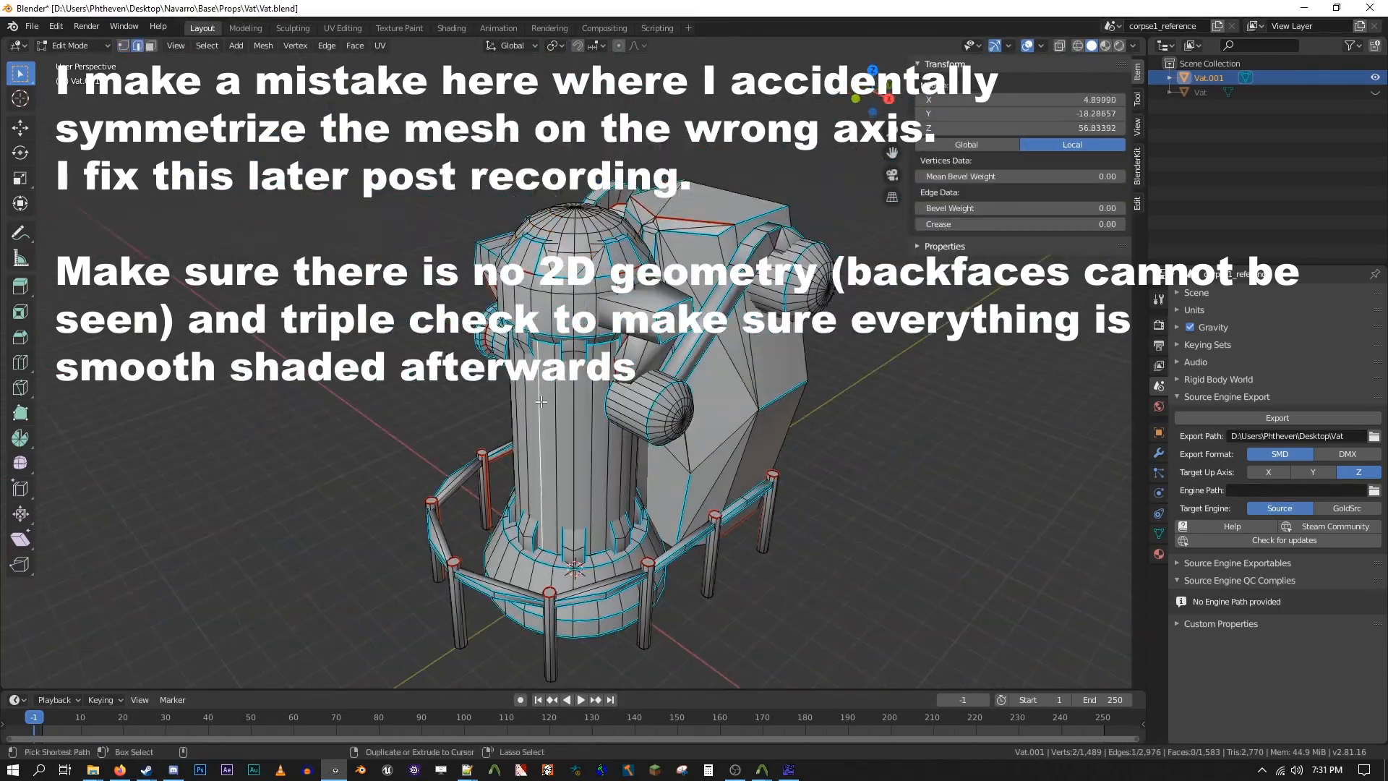
# Step: Symmetrize the entire collision mesh, clear the selection and return to Object Mode
pyautogui.press('a')
pyautogui.press('F3')
pyautogui.write('sy')
pyautogui.press('Return')
pyautogui.hotkey('alt', 'a')
pyautogui.moveTo(738, 417); pyautogui.dragTo(672, 423, button='middle')
pyautogui.press('Tab')
# Step: Remove all material slots from the duplicated vat collision mesh
pyautogui.click(1159, 554)
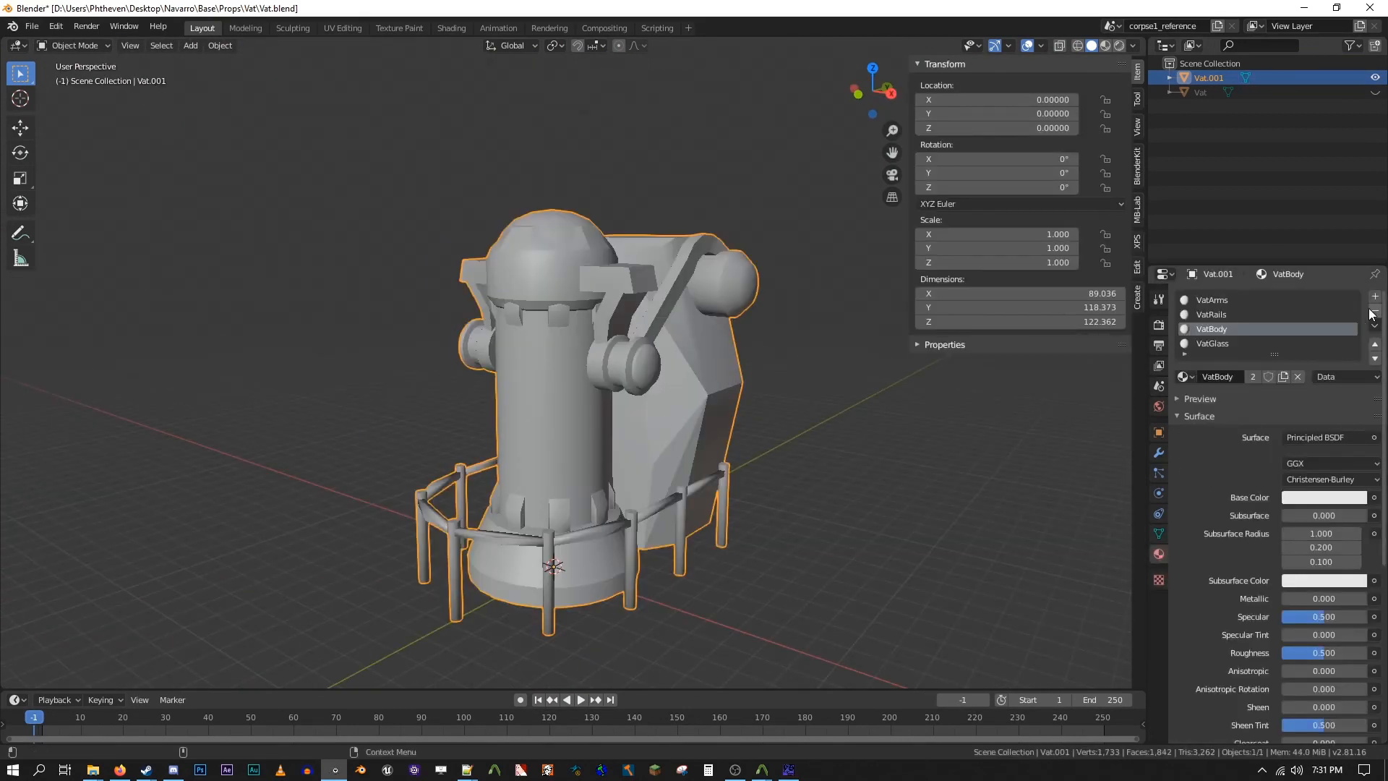
pyautogui.click(1374, 311)
pyautogui.click(1374, 312)
pyautogui.click(1374, 312)
pyautogui.click(1374, 311)
# Step: Turn off Auto Smooth on the collision mesh and clear its custom split normals data
pyautogui.click(1160, 534)
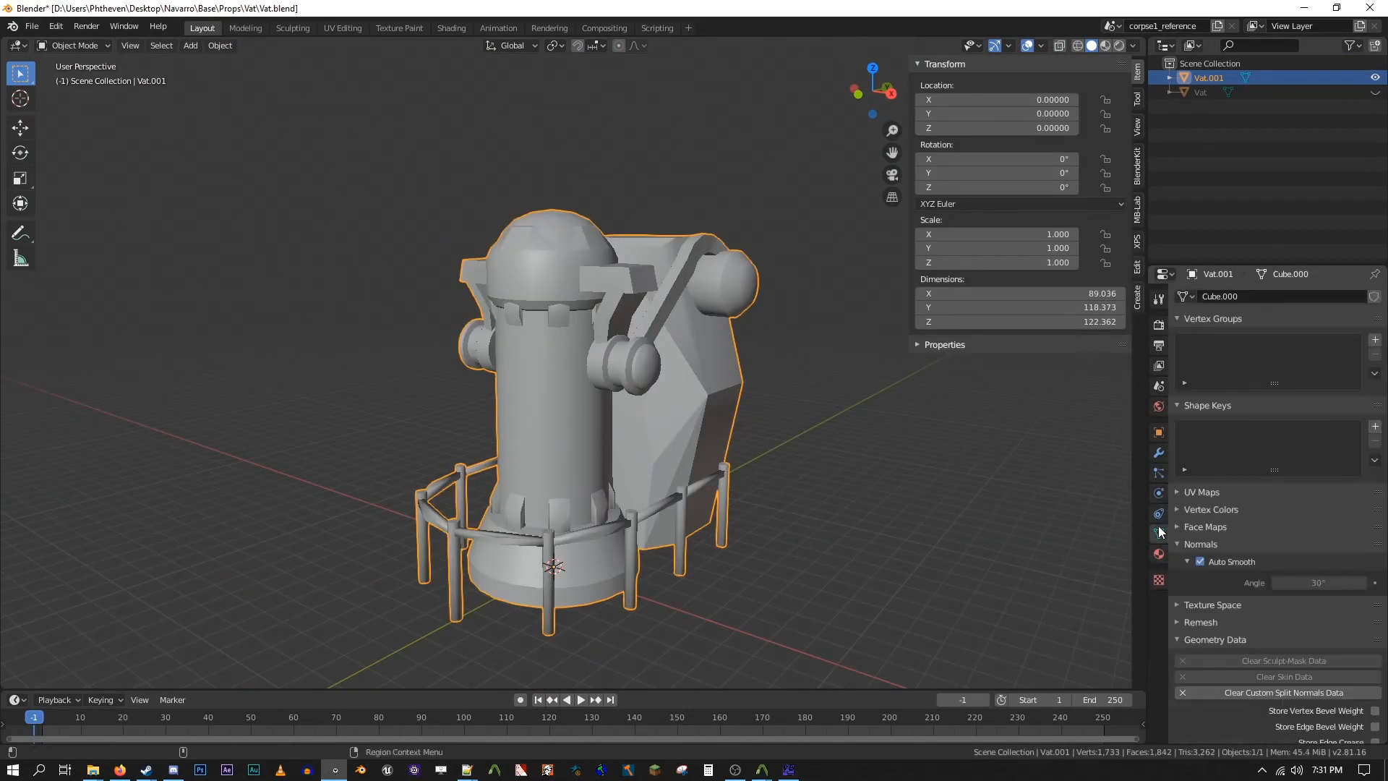
pyautogui.click(1201, 561)
pyautogui.moveTo(752, 494); pyautogui.dragTo(781, 495, button='middle')
pyautogui.click(1255, 692)
# Step: Select all geometry of the collision mesh in Edit Mode and clear its seams and sharp edges
pyautogui.press('Tab')
pyautogui.press('a')
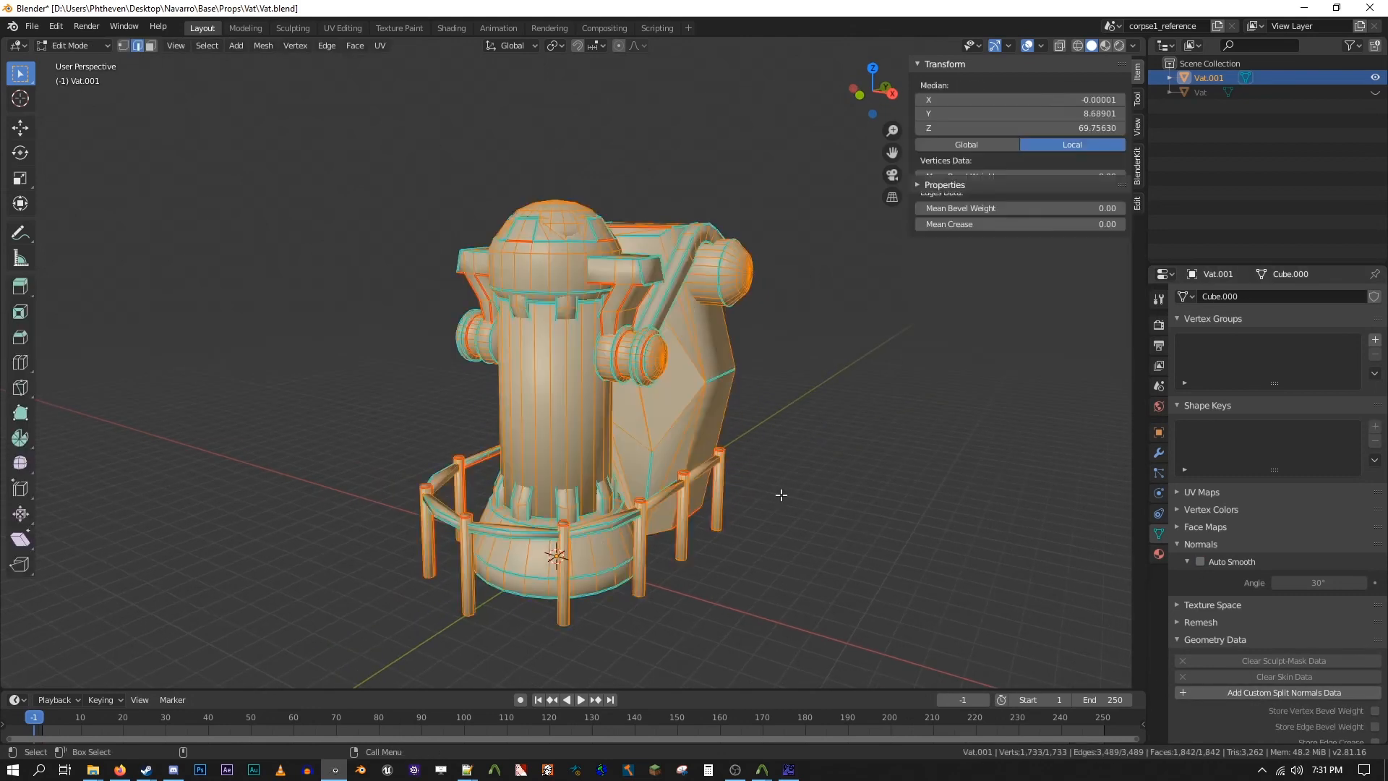
pyautogui.hotkey('ctrl', 'e')
pyautogui.click(779, 564)
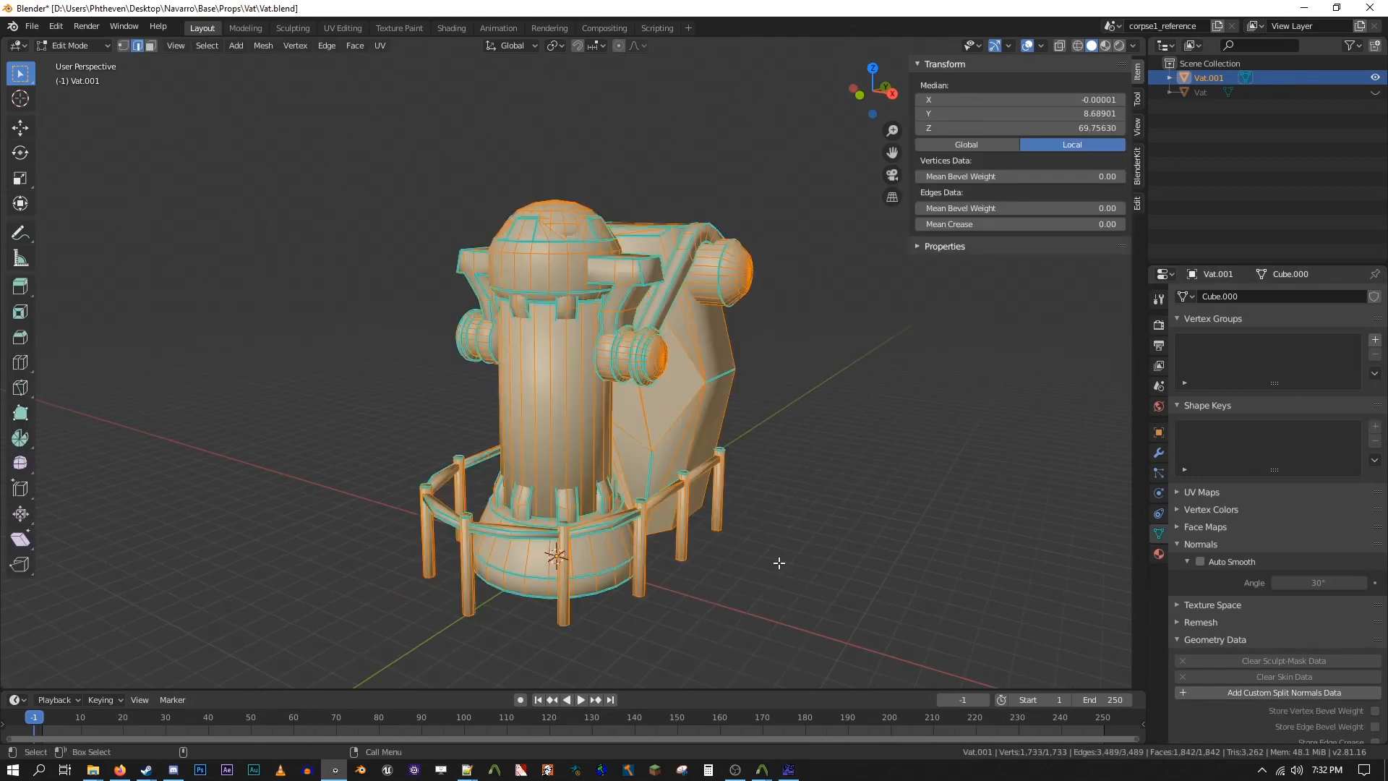
pyautogui.hotkey('ctrl', 'e')
pyautogui.click(766, 601)
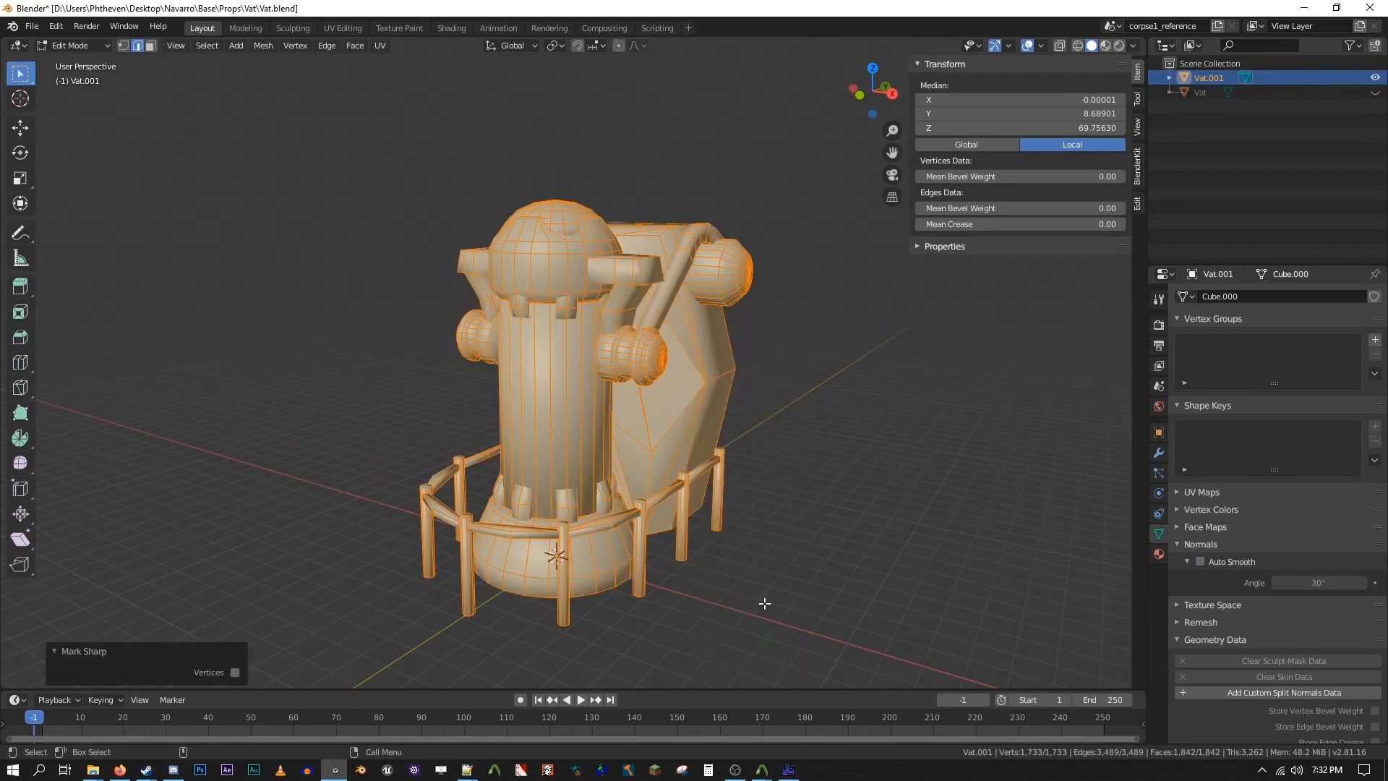
# Step: Shade the entire collision mesh smooth, clear the selection and return to Object Mode
pyautogui.press('F3')
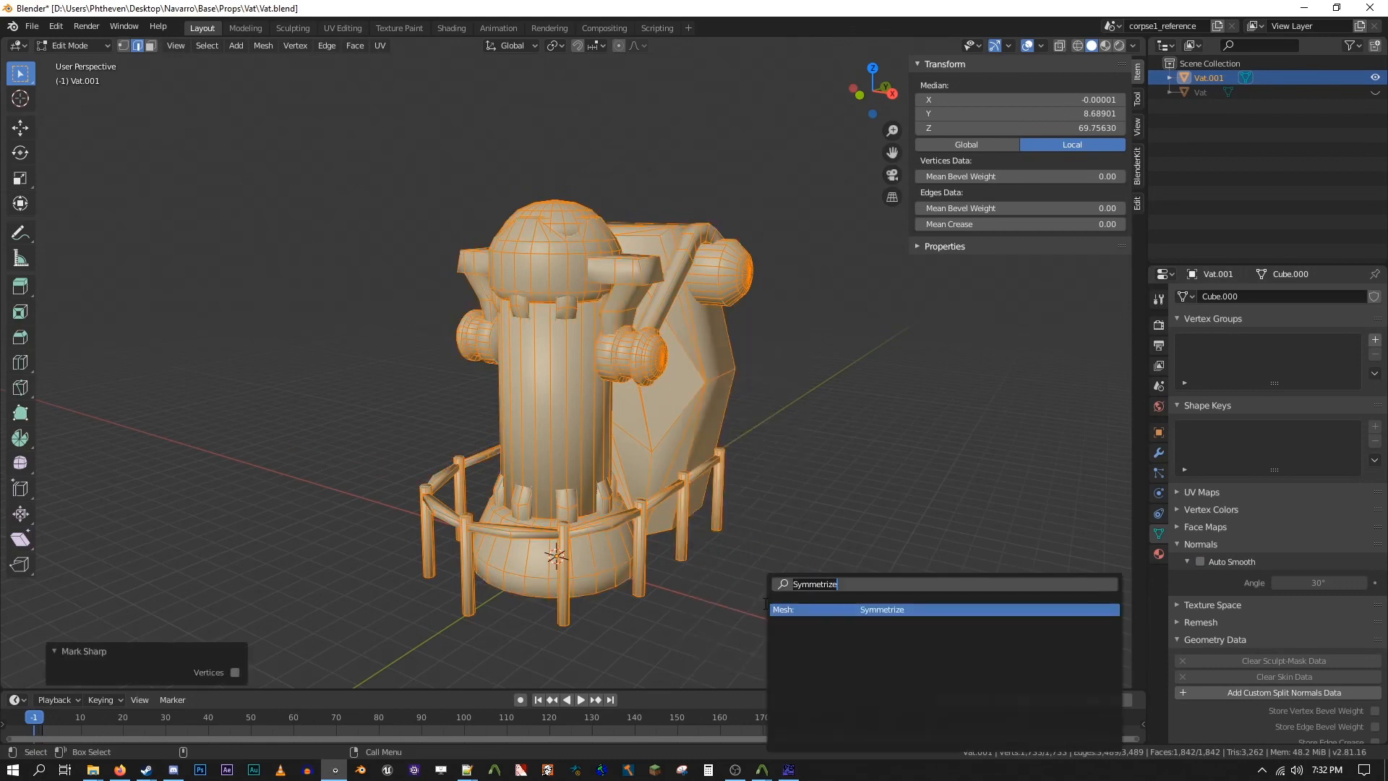
pyautogui.write('shade sm')
pyautogui.press('Return')
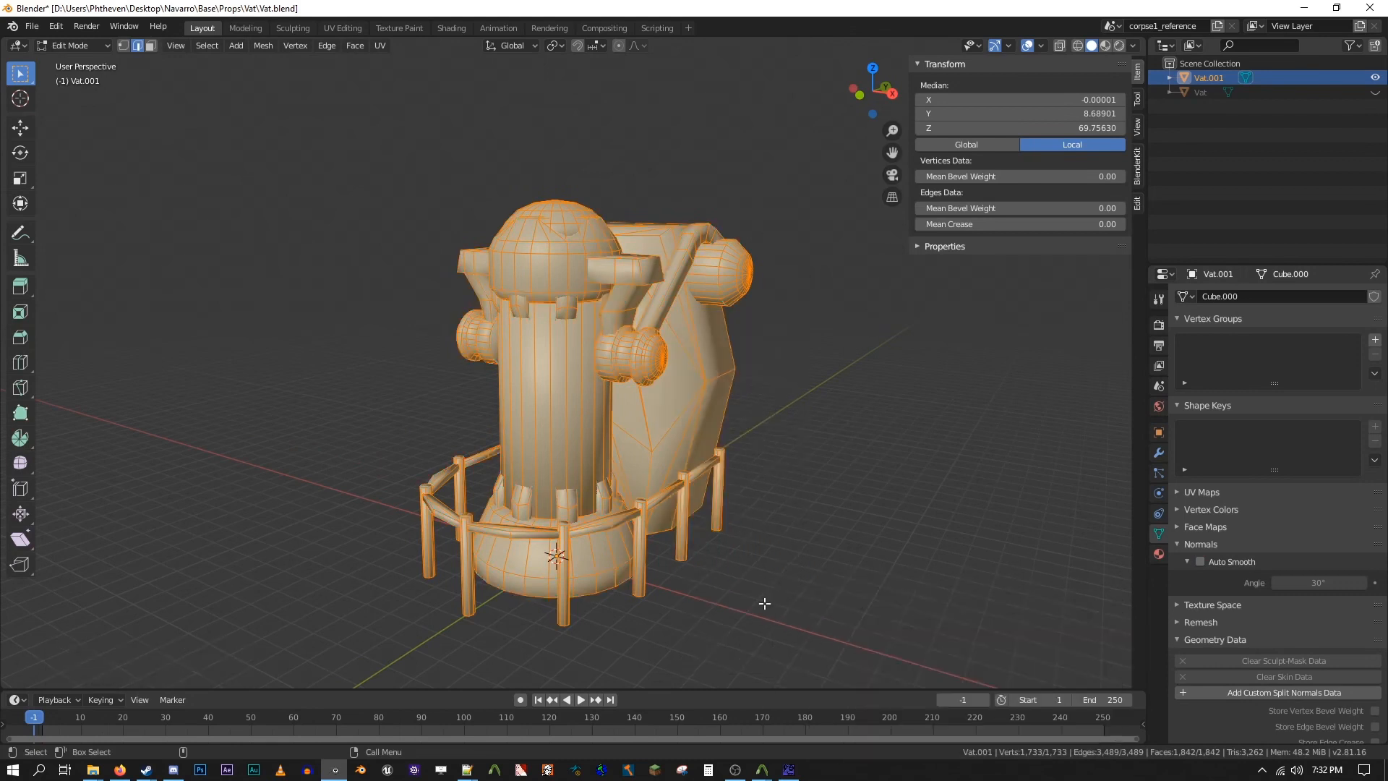
pyautogui.hotkey('alt', 'a')
pyautogui.press('Tab')
# Step: Rename the collision object VatPhys and open the scene's Source Engine Export settings
pyautogui.doubleClick(1222, 77)
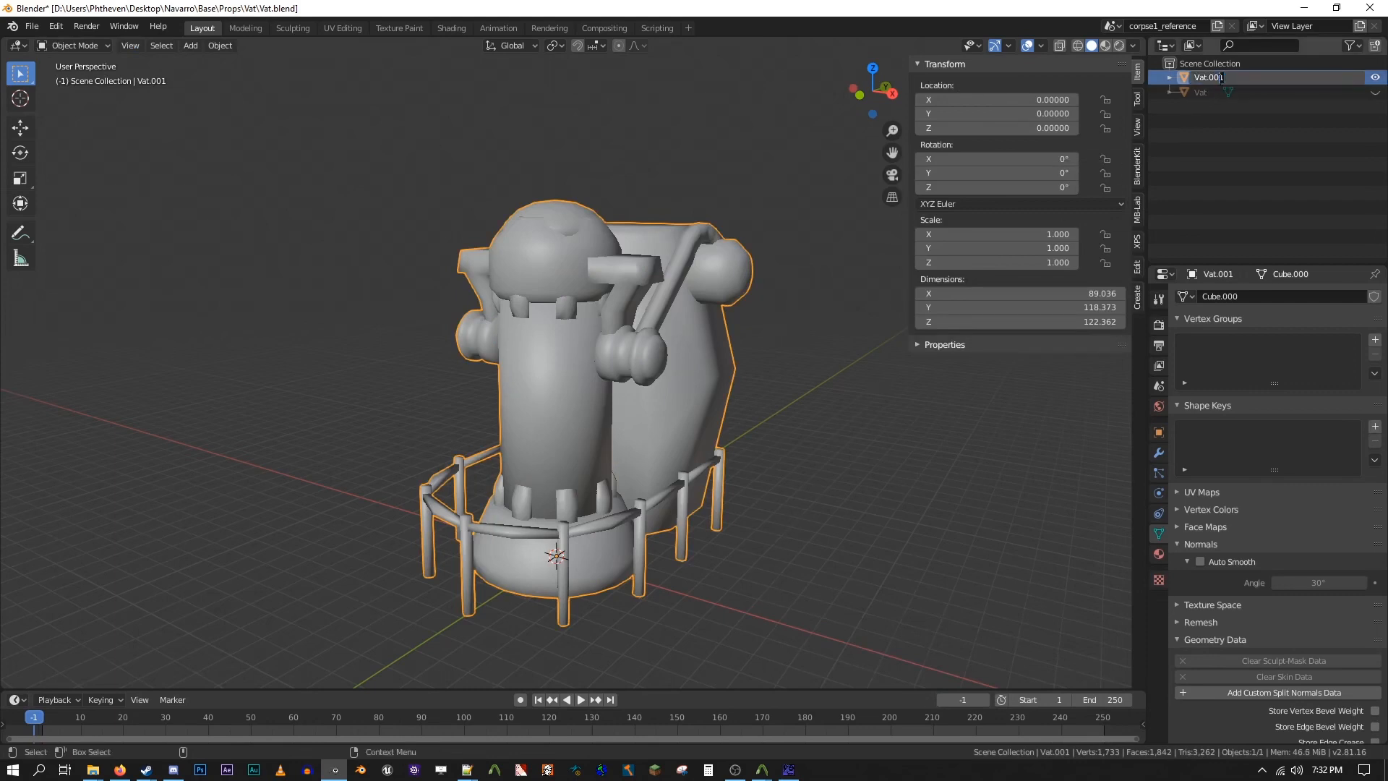
pyautogui.write('VatPhys')
pyautogui.press('Return')
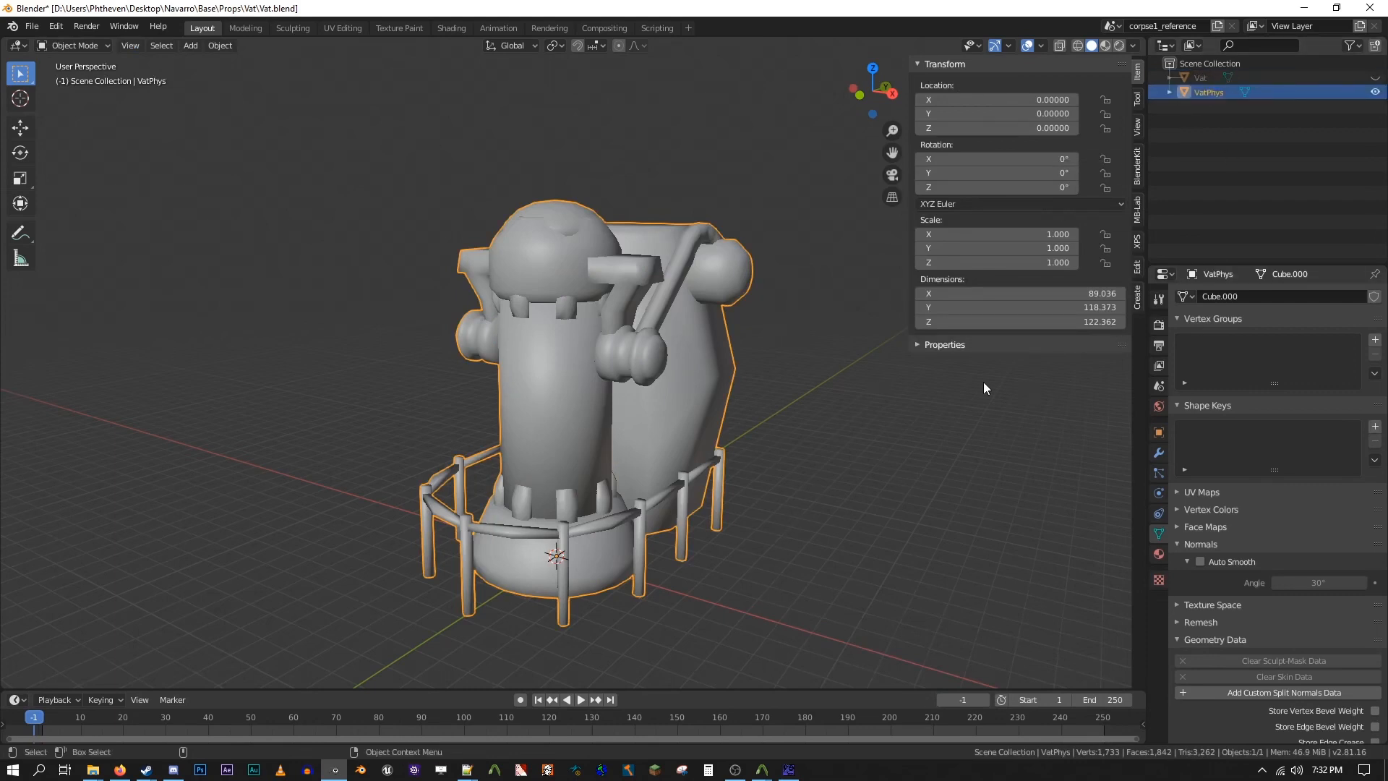
pyautogui.click(1159, 386)
# Step: Switch to Vat.qc in Notepad++ and set the $collisionmodel file to "VatPhys.smd"
pyautogui.click(468, 770)
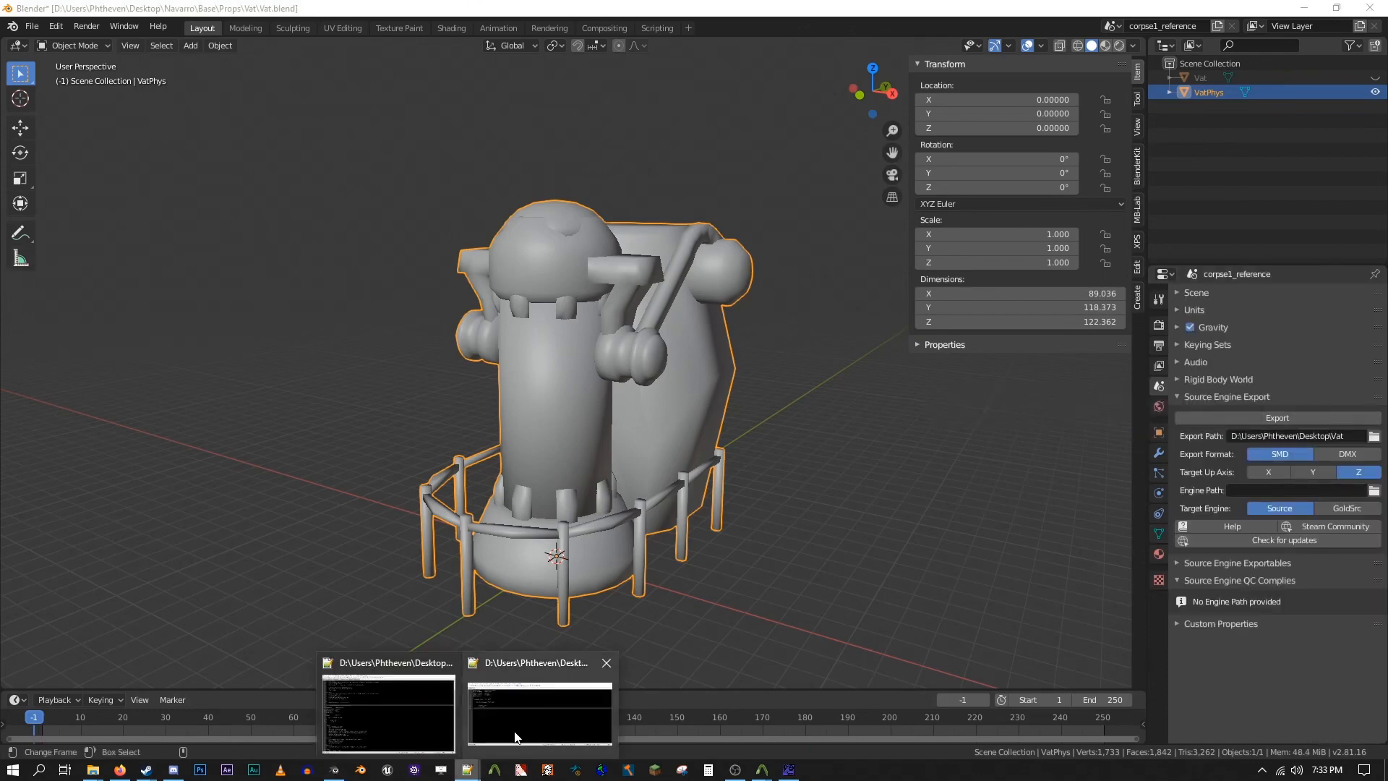
pyautogui.click(516, 737)
pyautogui.click(330, 345)
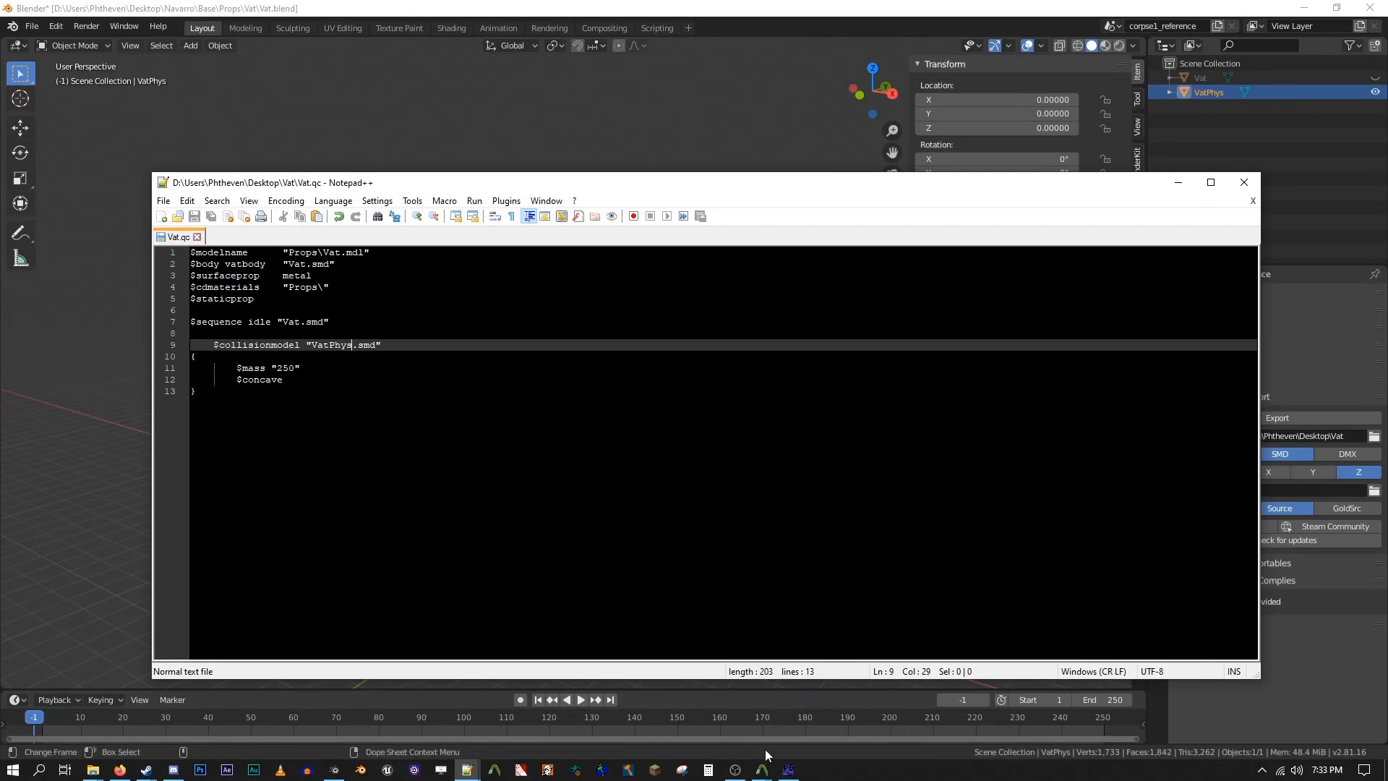
# Step: Switch to Crowbar, compile the desktop Vat folder as QC input for Garry's Mod, and review the compiler log
pyautogui.moveTo(762, 768)
pyautogui.click(832, 715)
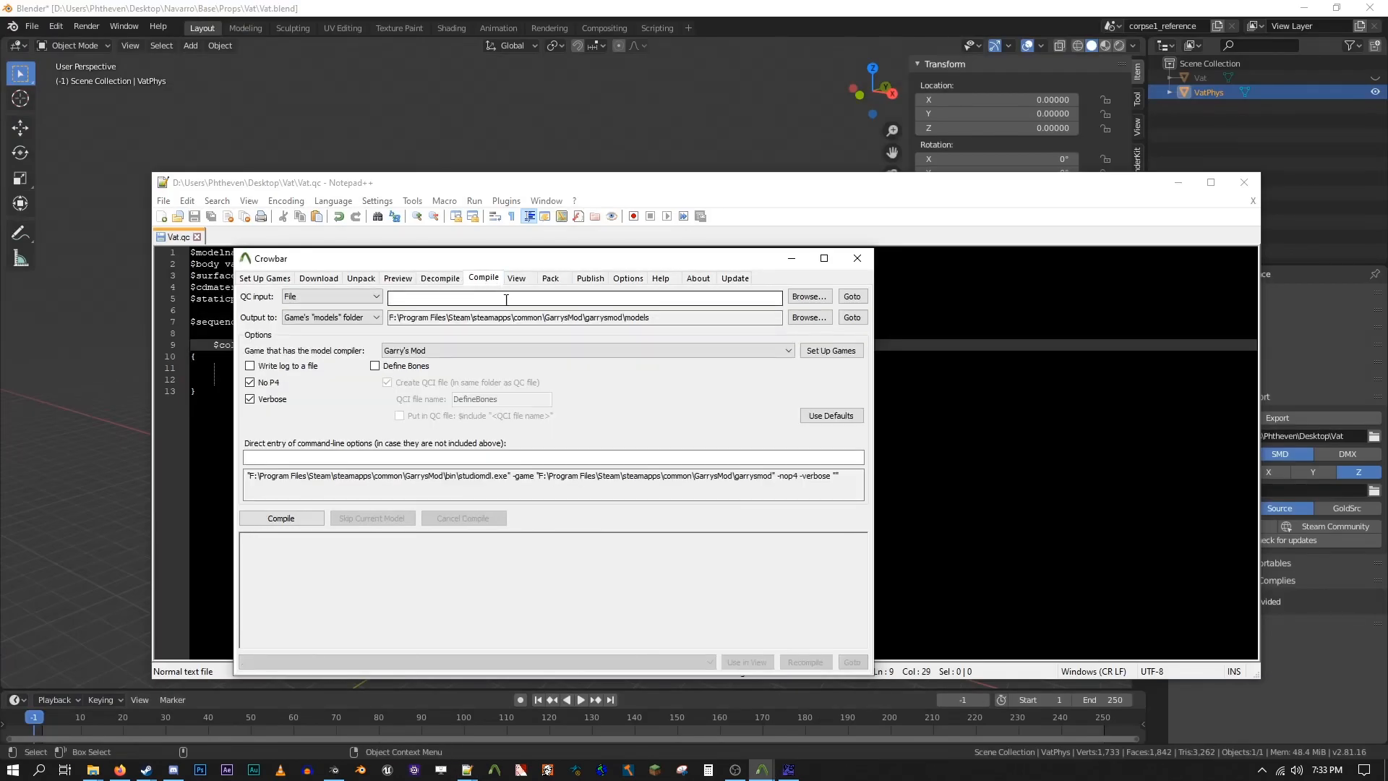
pyautogui.click(506, 299)
pyautogui.write('D:\\Users\\Phtheven\\Desktop\\Vat')
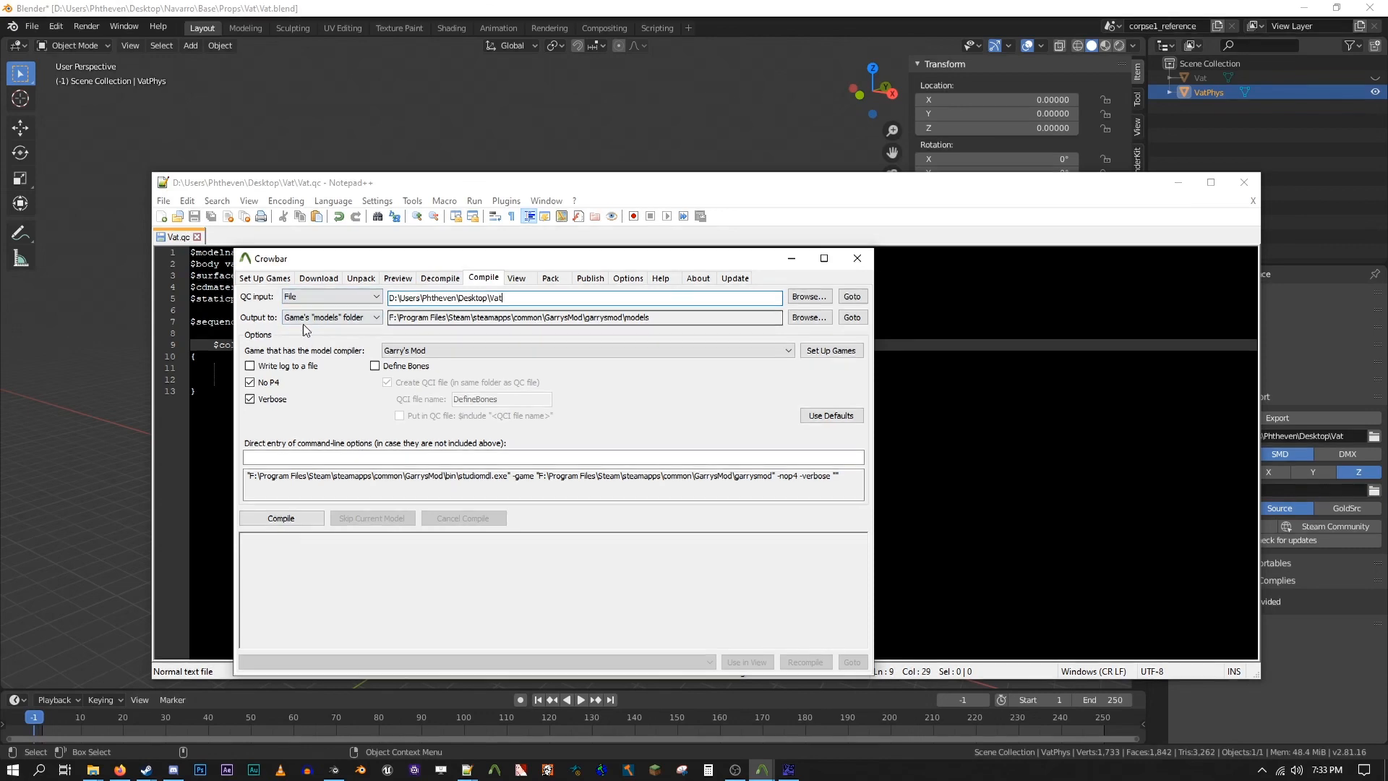
pyautogui.click(298, 525)
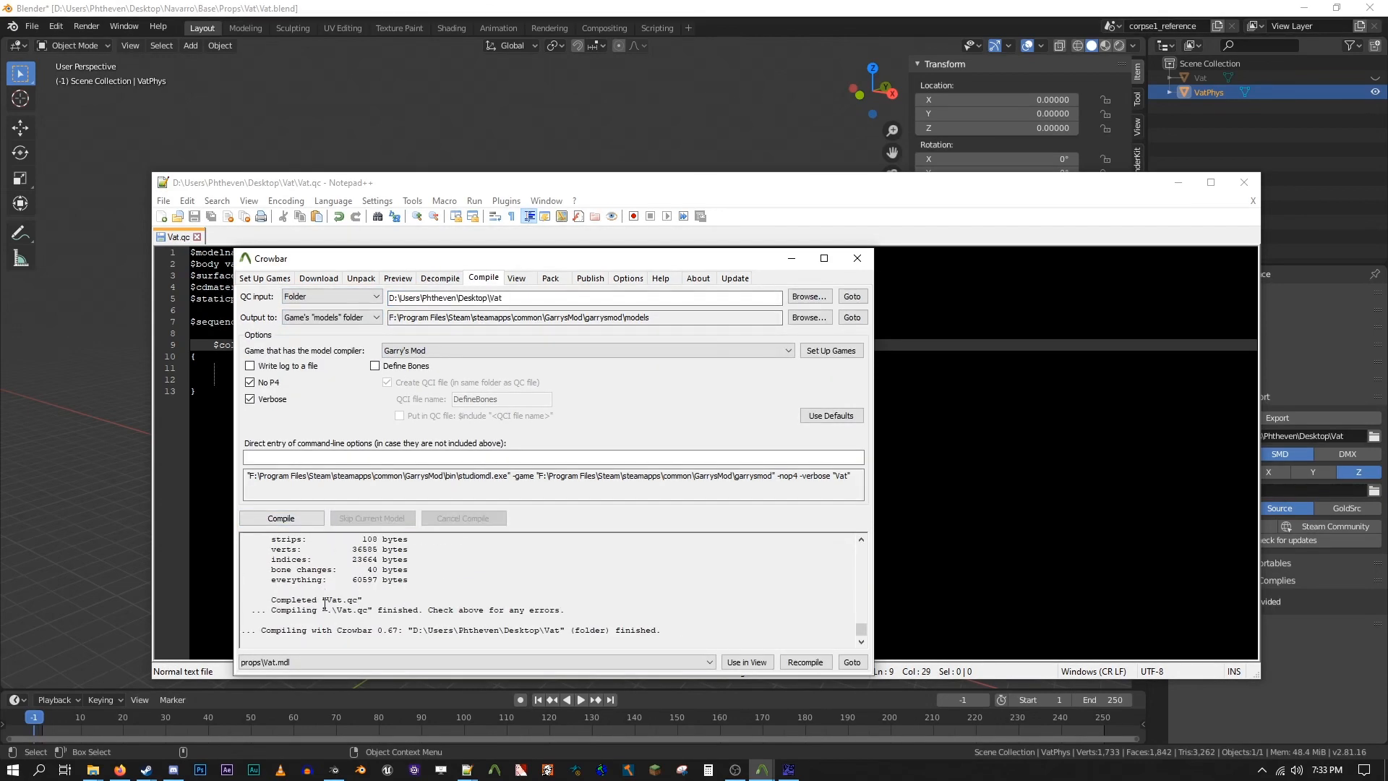
pyautogui.scroll(10, 325, 604)
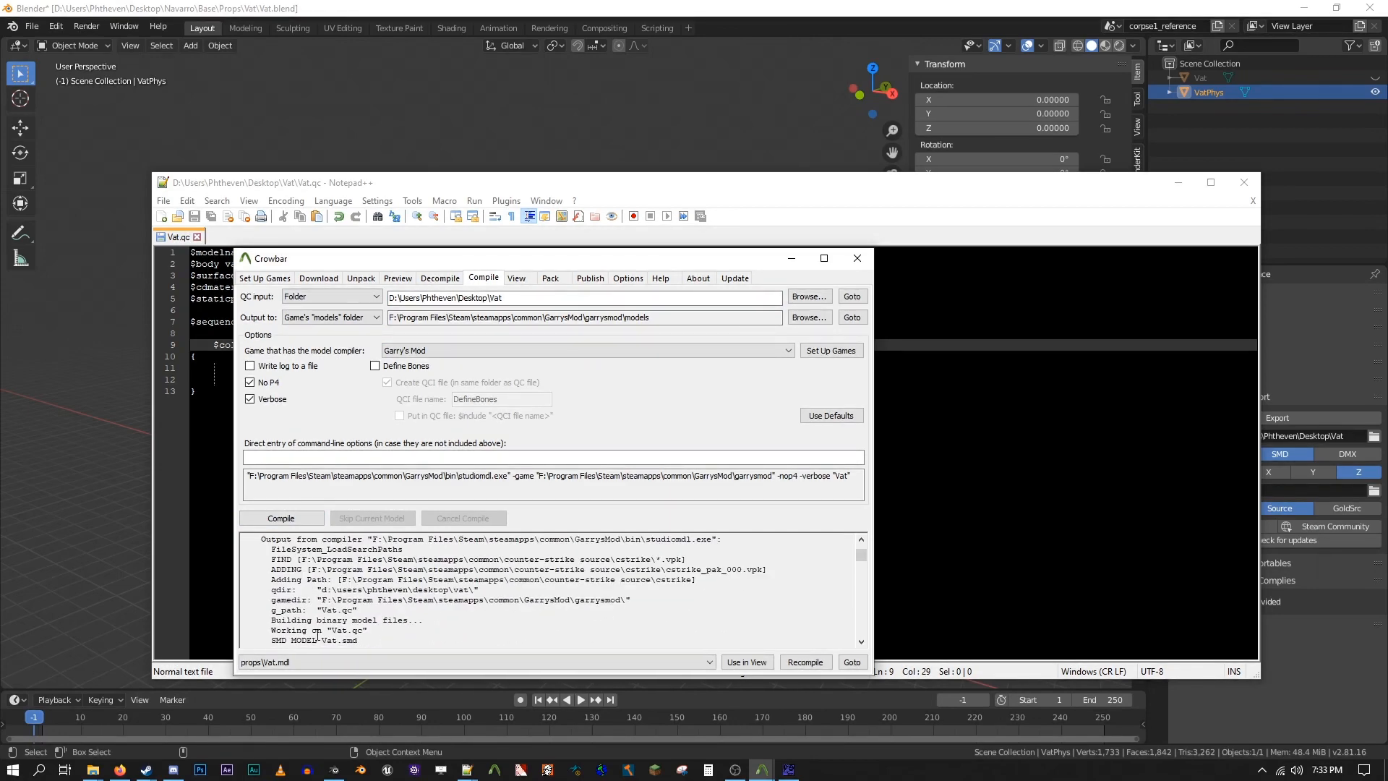
pyautogui.moveTo(282, 594); pyautogui.dragTo(672, 616)
pyautogui.click(672, 616)
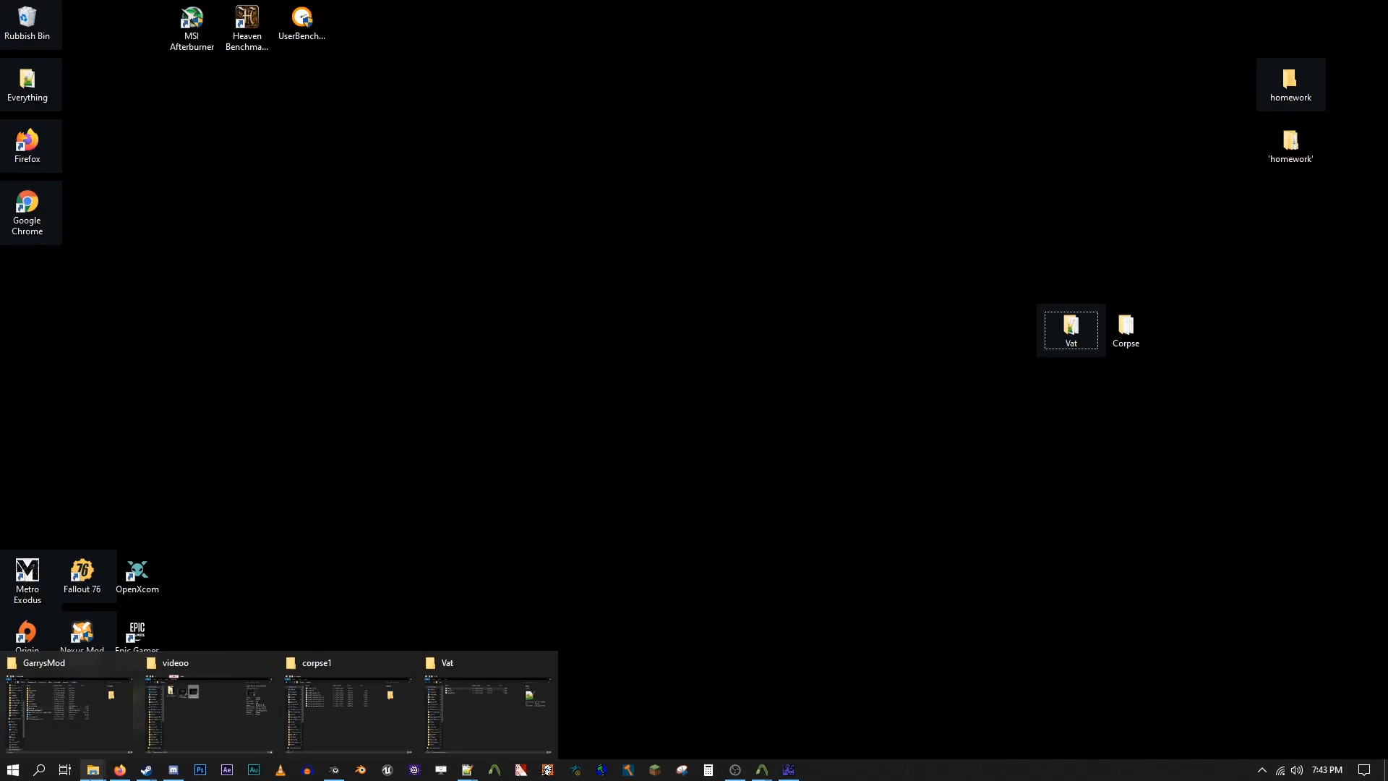
# Step: Switch to the GarrysMod folder in File Explorer and launch hlmv.exe from its bin folder
pyautogui.click(94, 712)
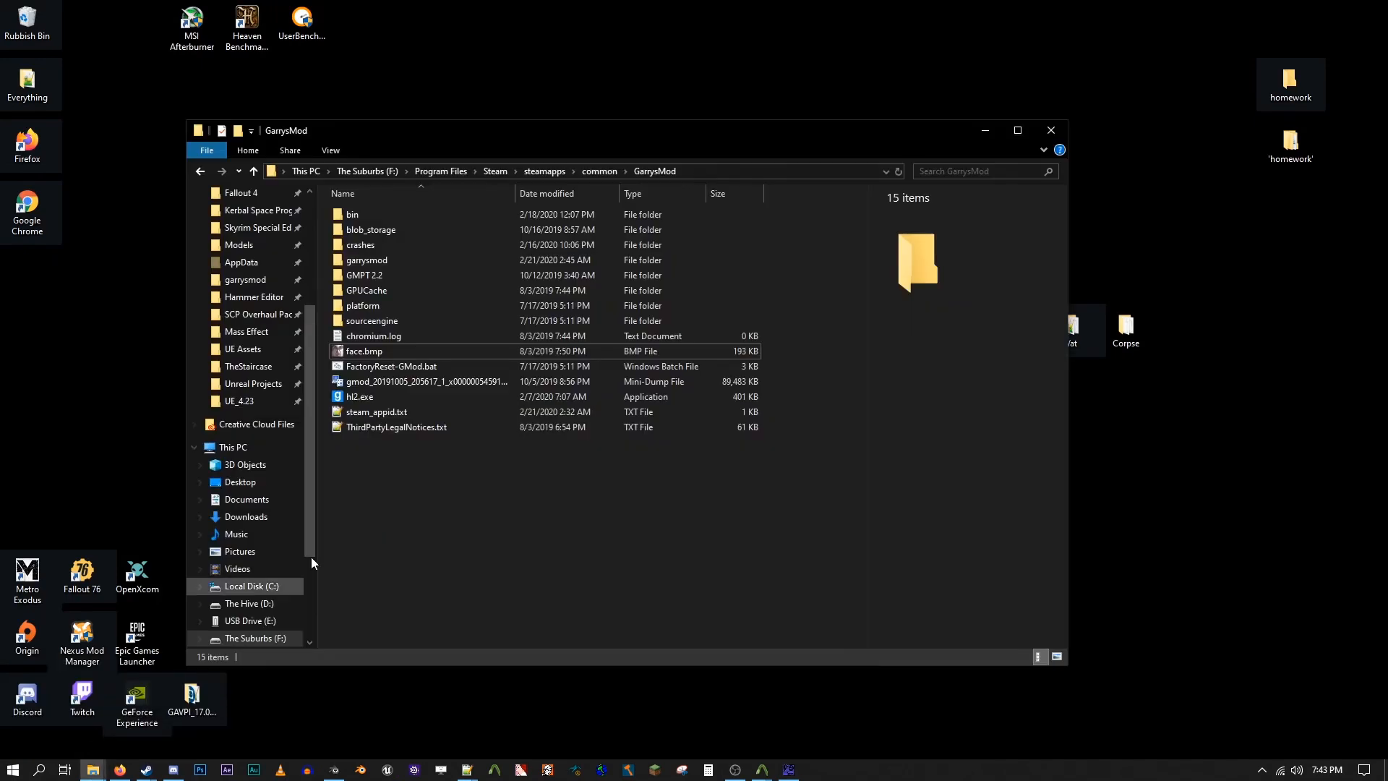
pyautogui.doubleClick(411, 218)
pyautogui.write('hlm')
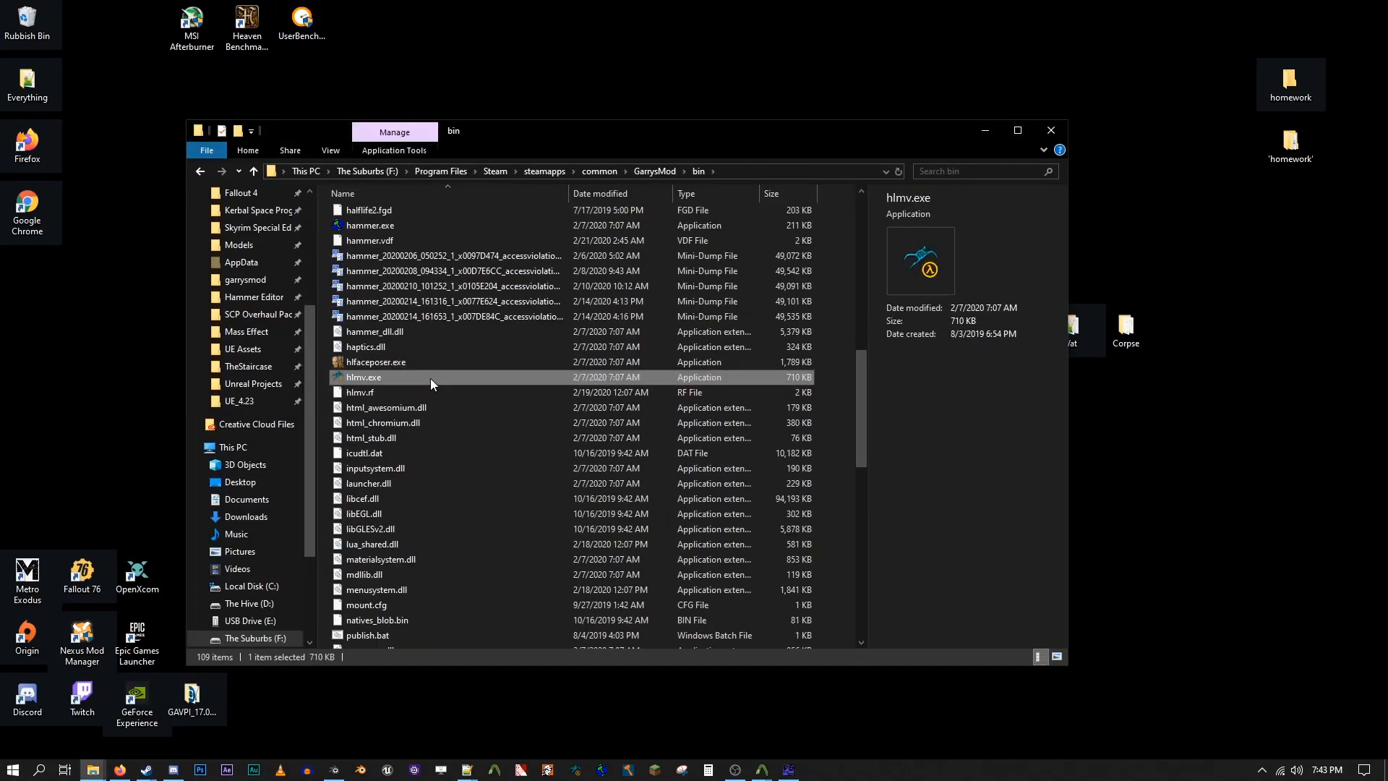
pyautogui.doubleClick(361, 379)
# Step: Load Vat.mdl from the props models folder in Half-Life Model Viewer and inspect the whole model from several sides
pyautogui.click(11, 29)
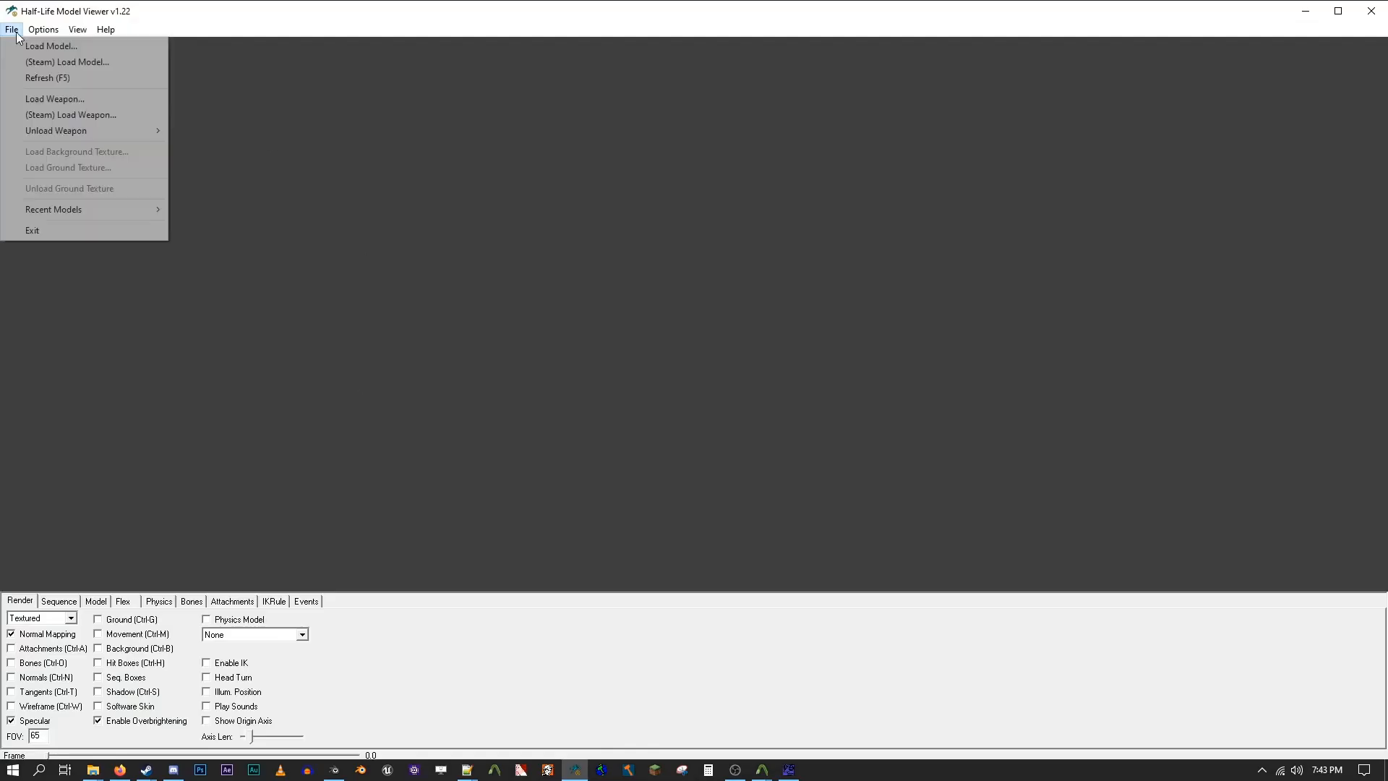
pyautogui.click(44, 46)
pyautogui.click(352, 71)
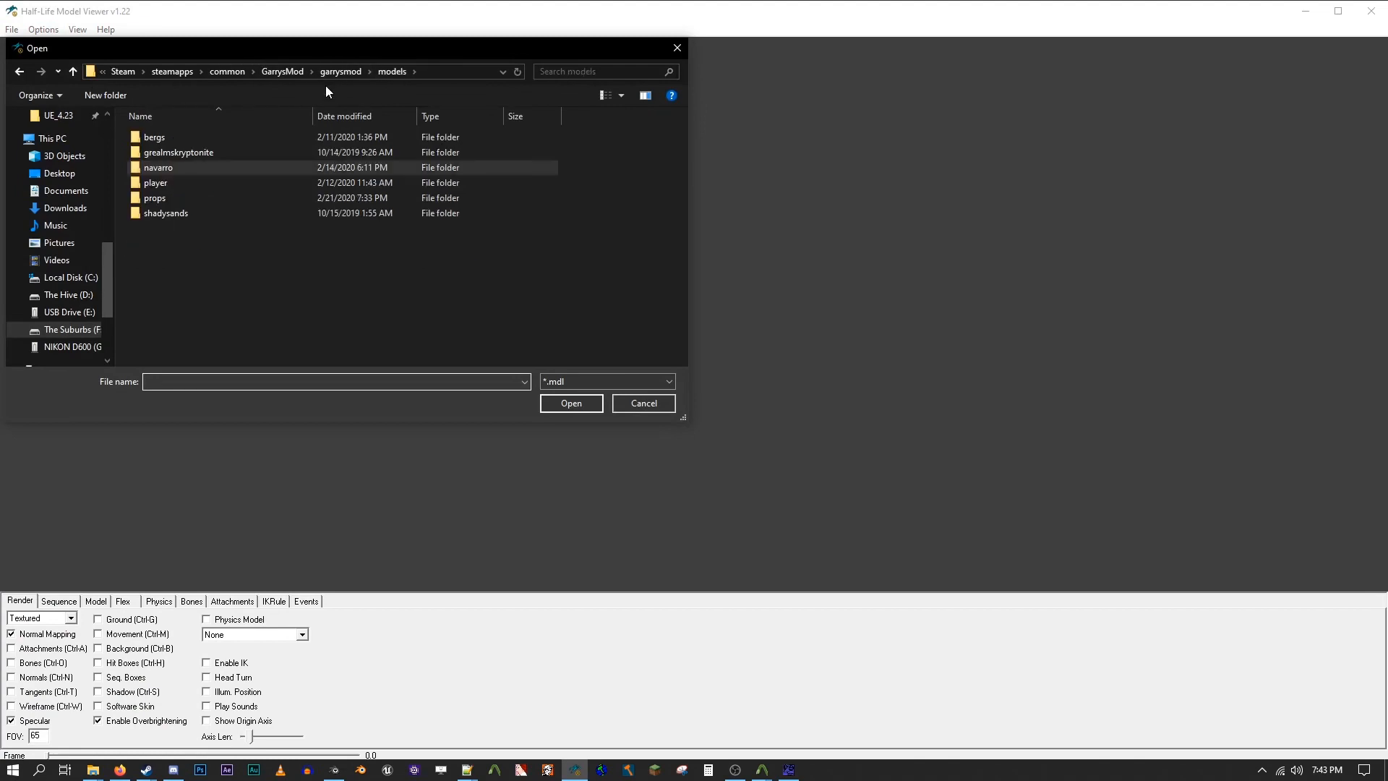
pyautogui.doubleClick(217, 198)
pyautogui.doubleClick(180, 142)
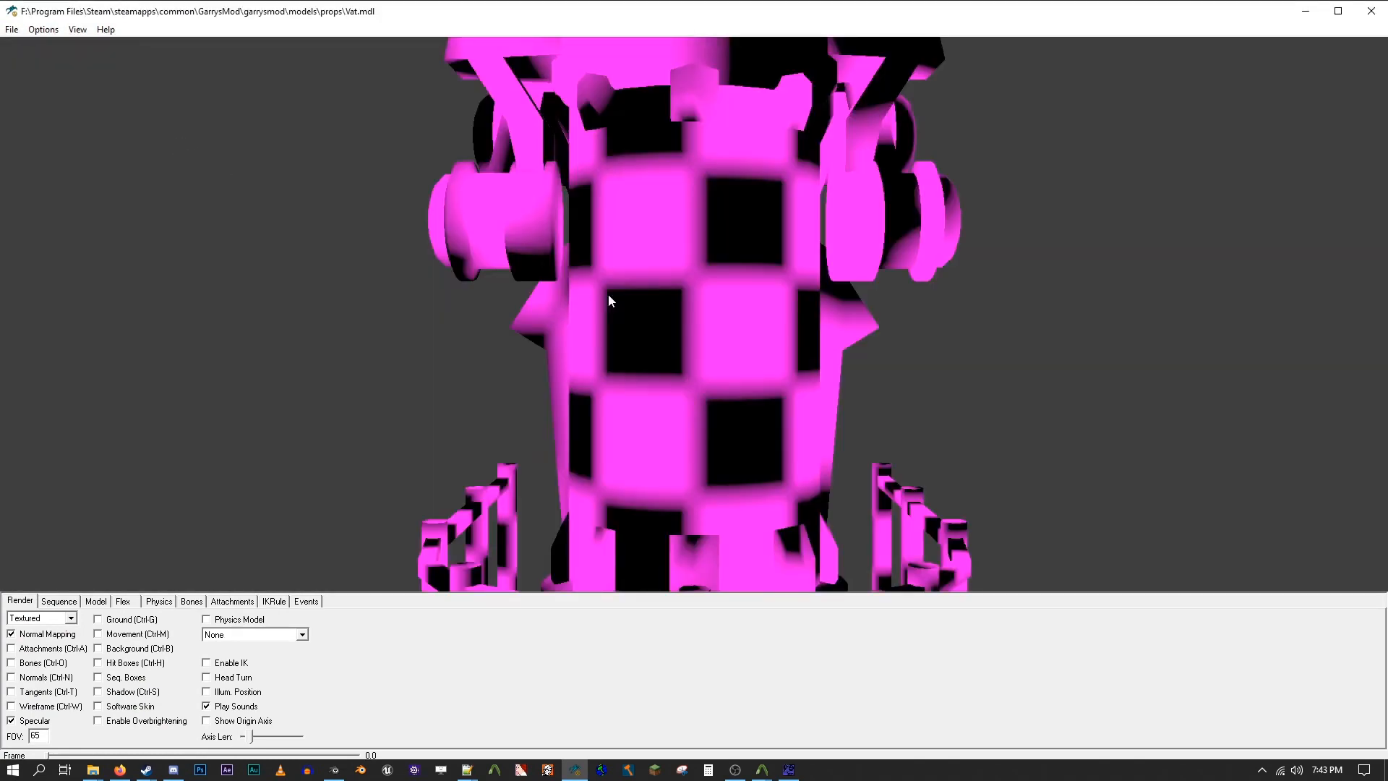
pyautogui.moveTo(608, 301); pyautogui.dragTo(568, 500, button='right')
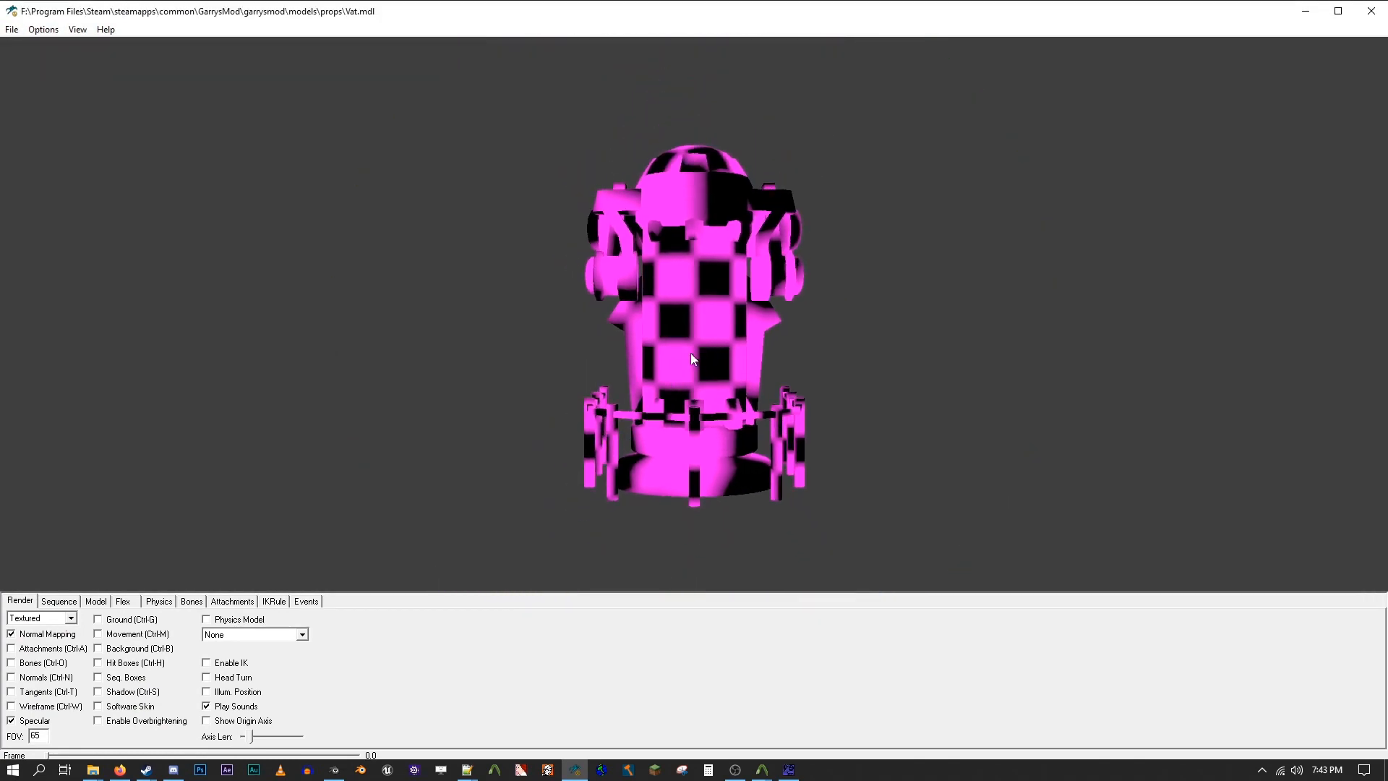
pyautogui.moveTo(691, 359); pyautogui.dragTo(905, 356)
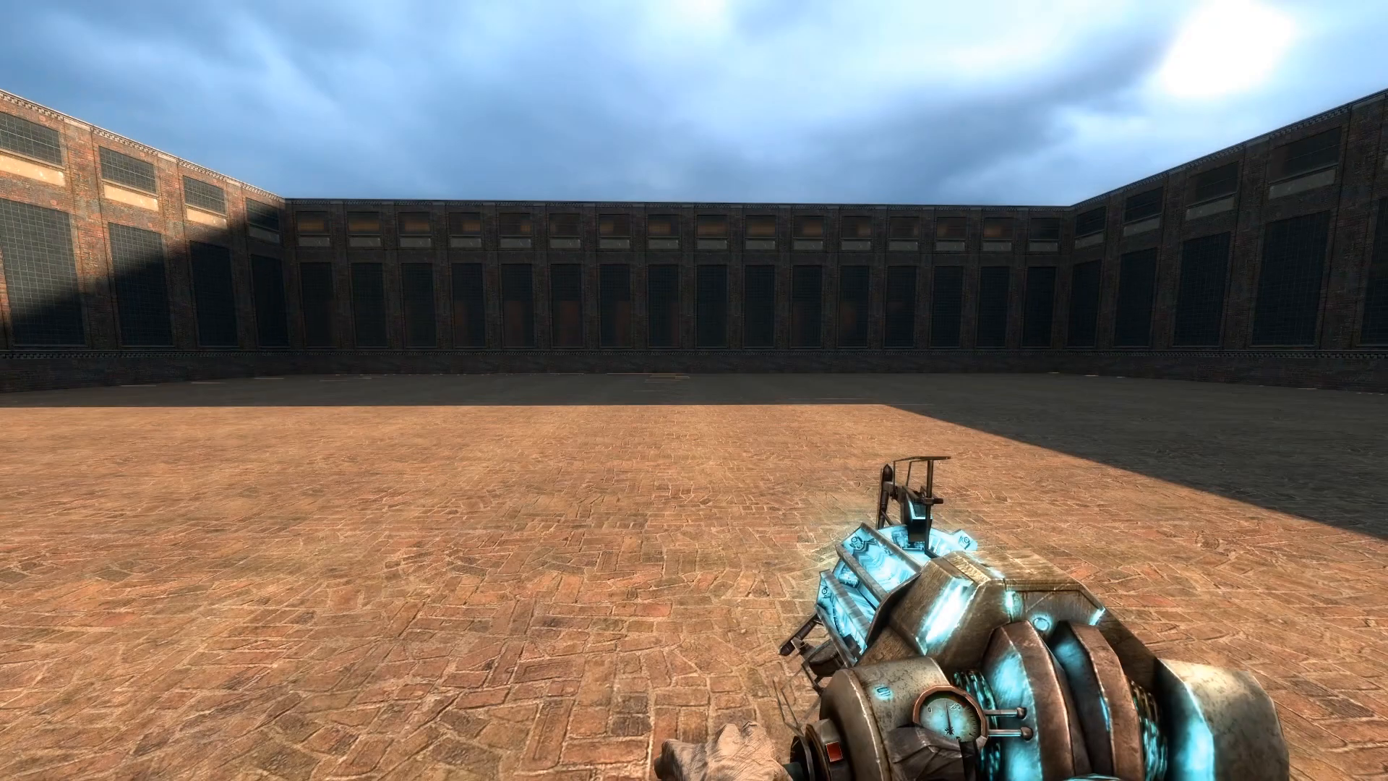
# Step: Switch to Garry's Mod, search the spawnlist for "vat", spawn the compiled vat prop and examine it in the map
pyautogui.write('qvat')
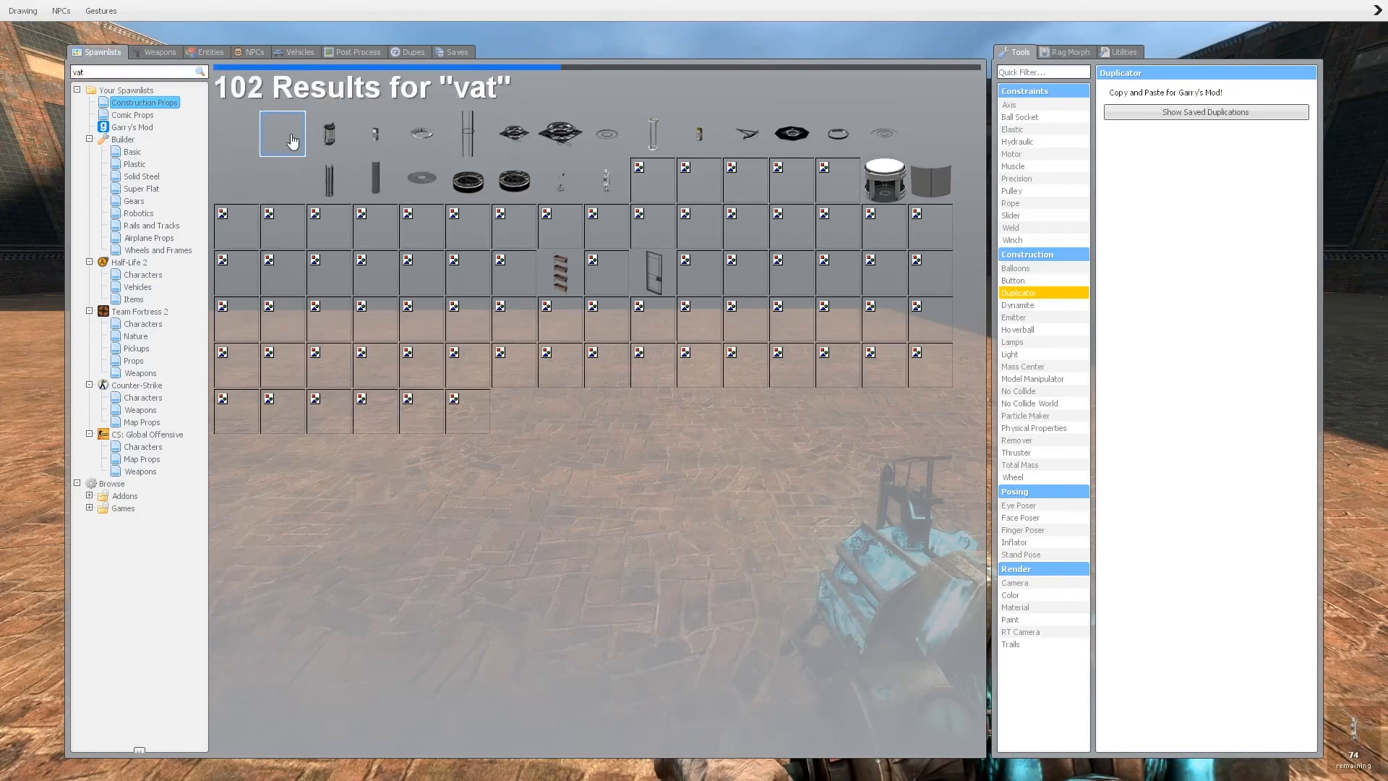
pyautogui.click(838, 179)
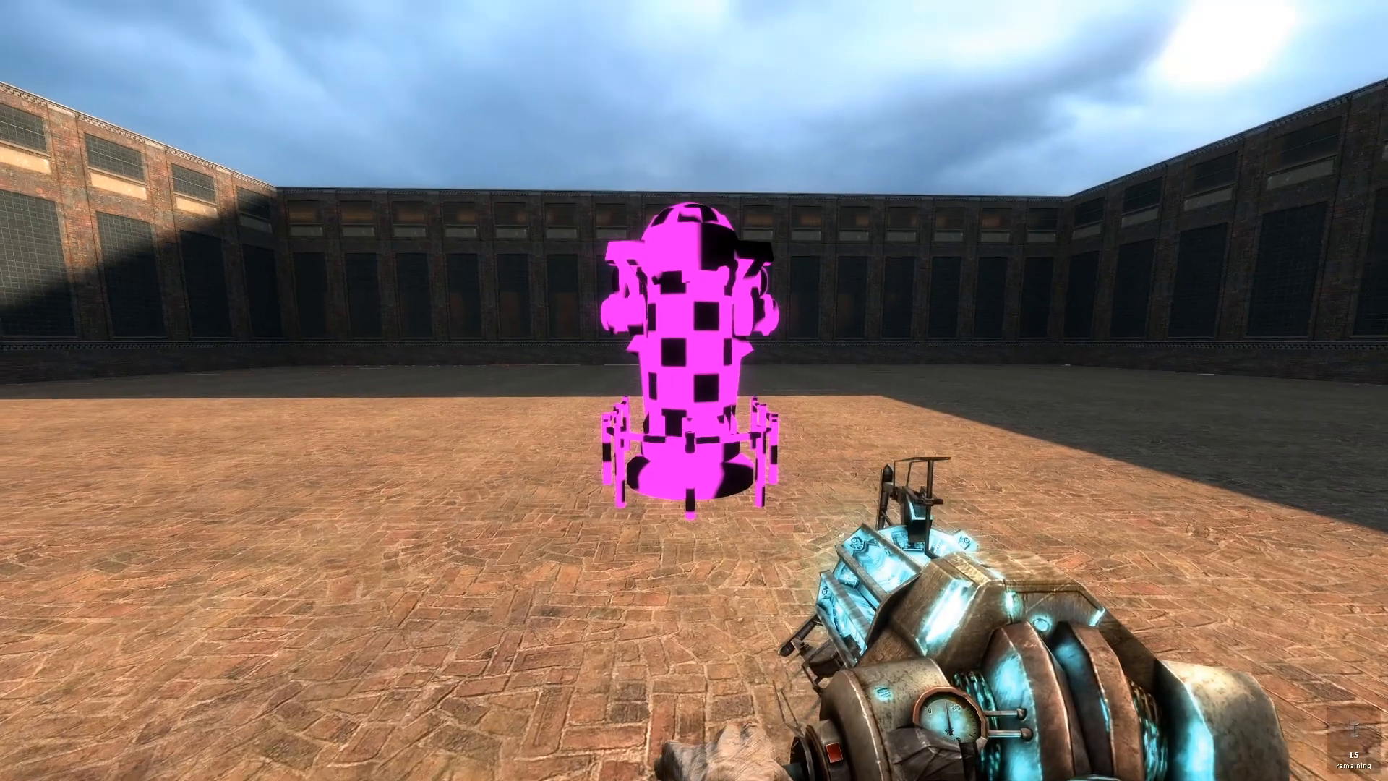
pyautogui.press('w')
pyautogui.press('a')
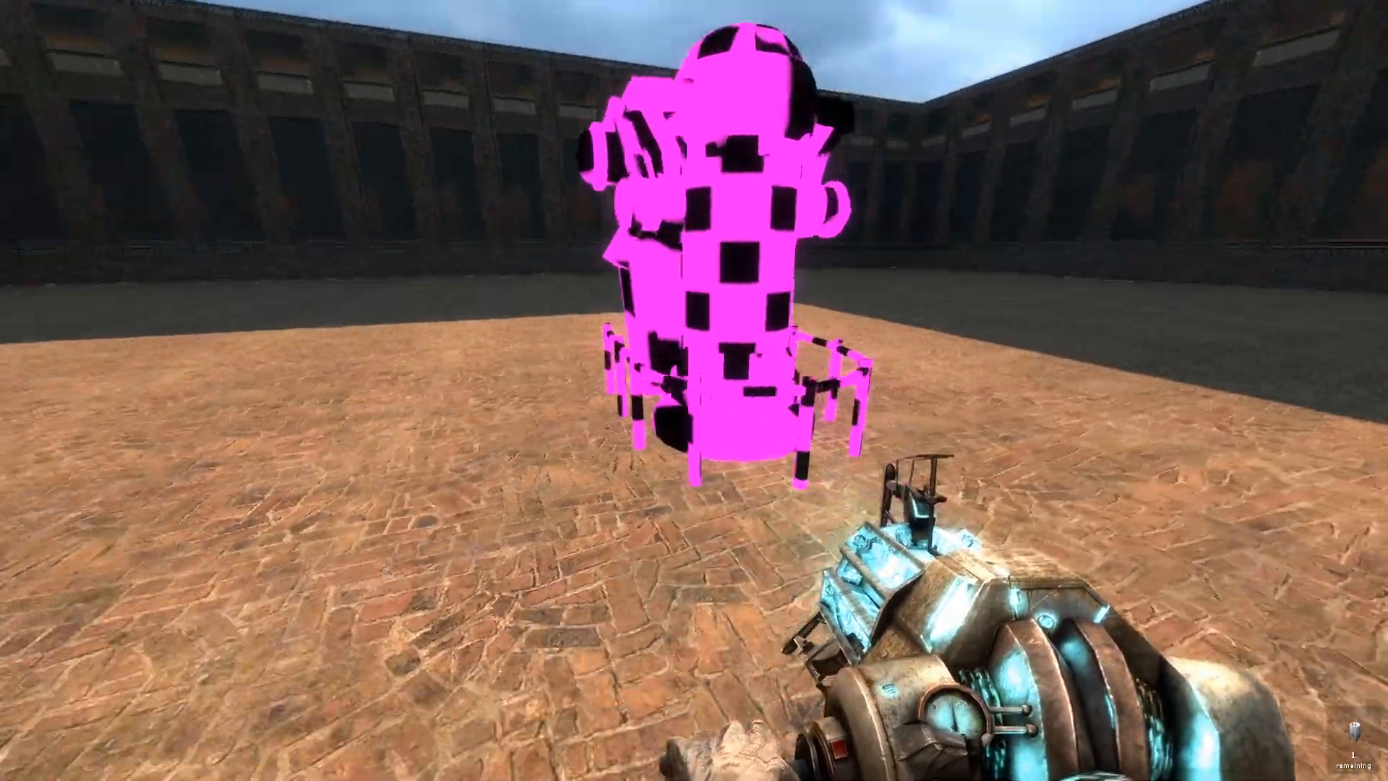
pyautogui.moveTo(694, 391); pyautogui.dragTo(694, 390)
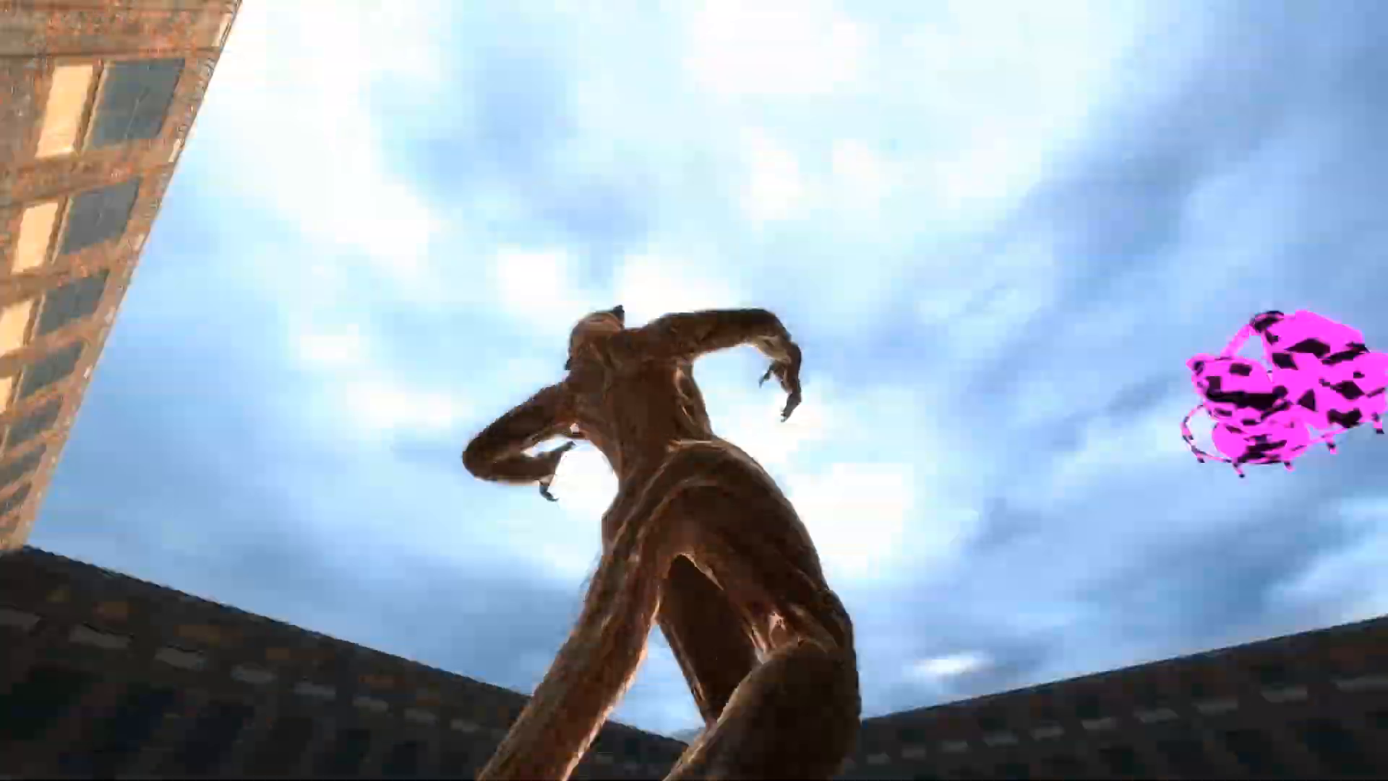